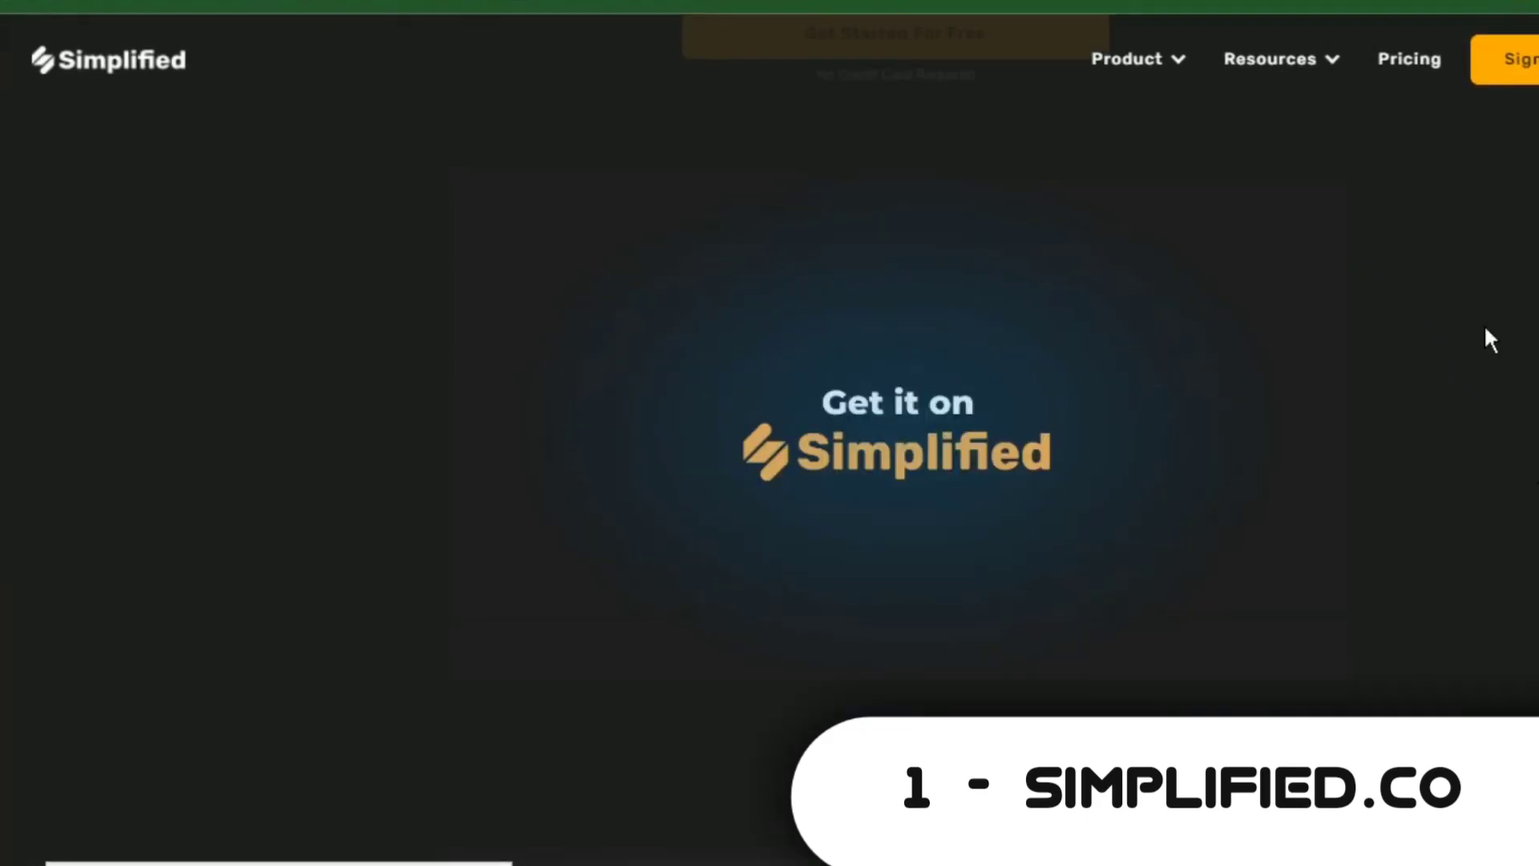
# Step: Scroll down and back up through the simplified.co homepage to review its features
pyautogui.scroll(-10, 1446, 351)
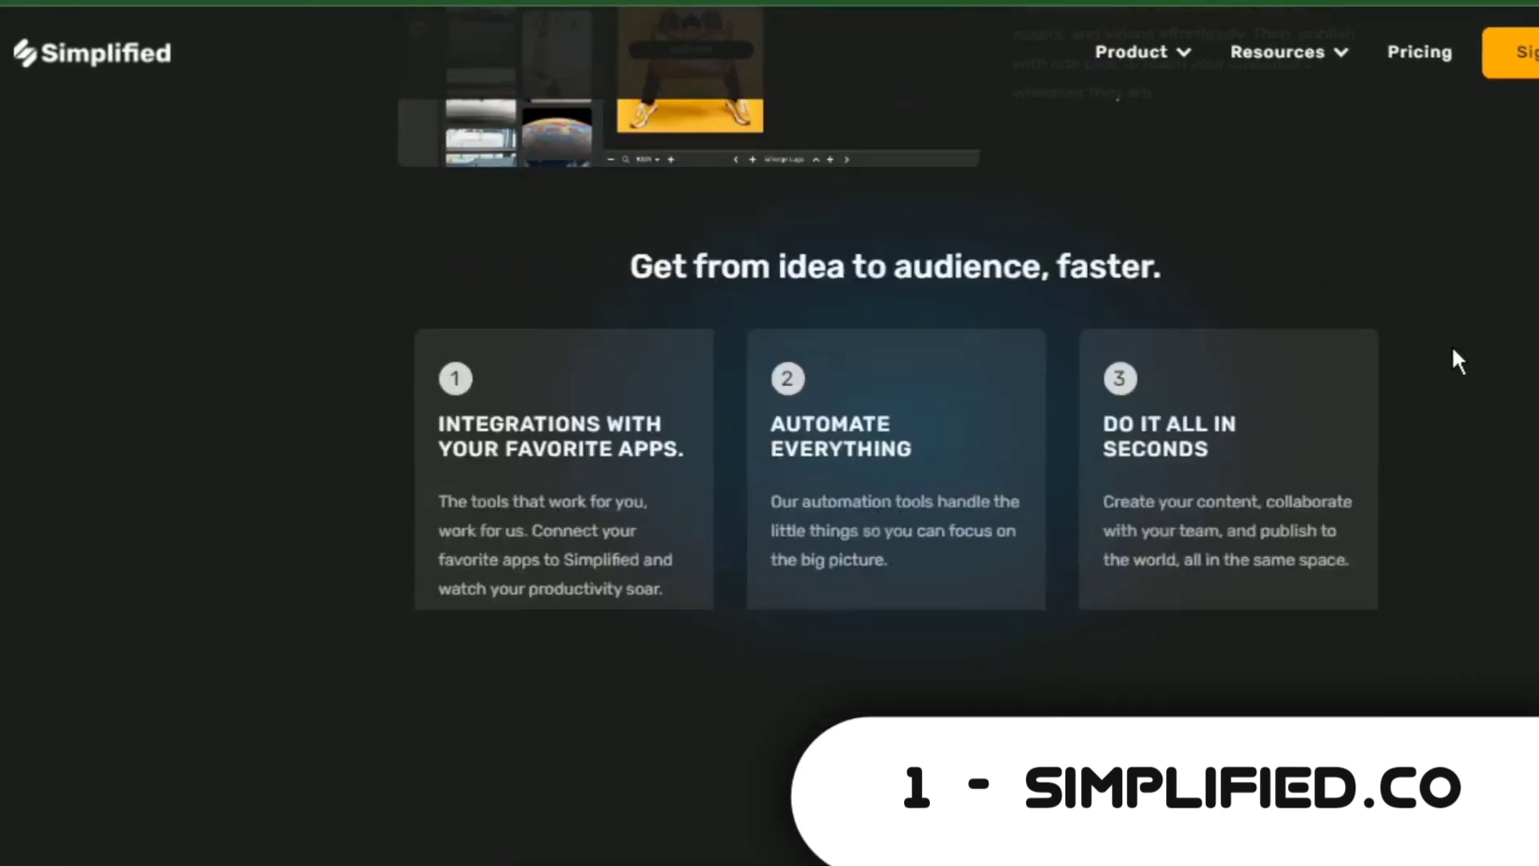
pyautogui.scroll(-10, 1455, 345)
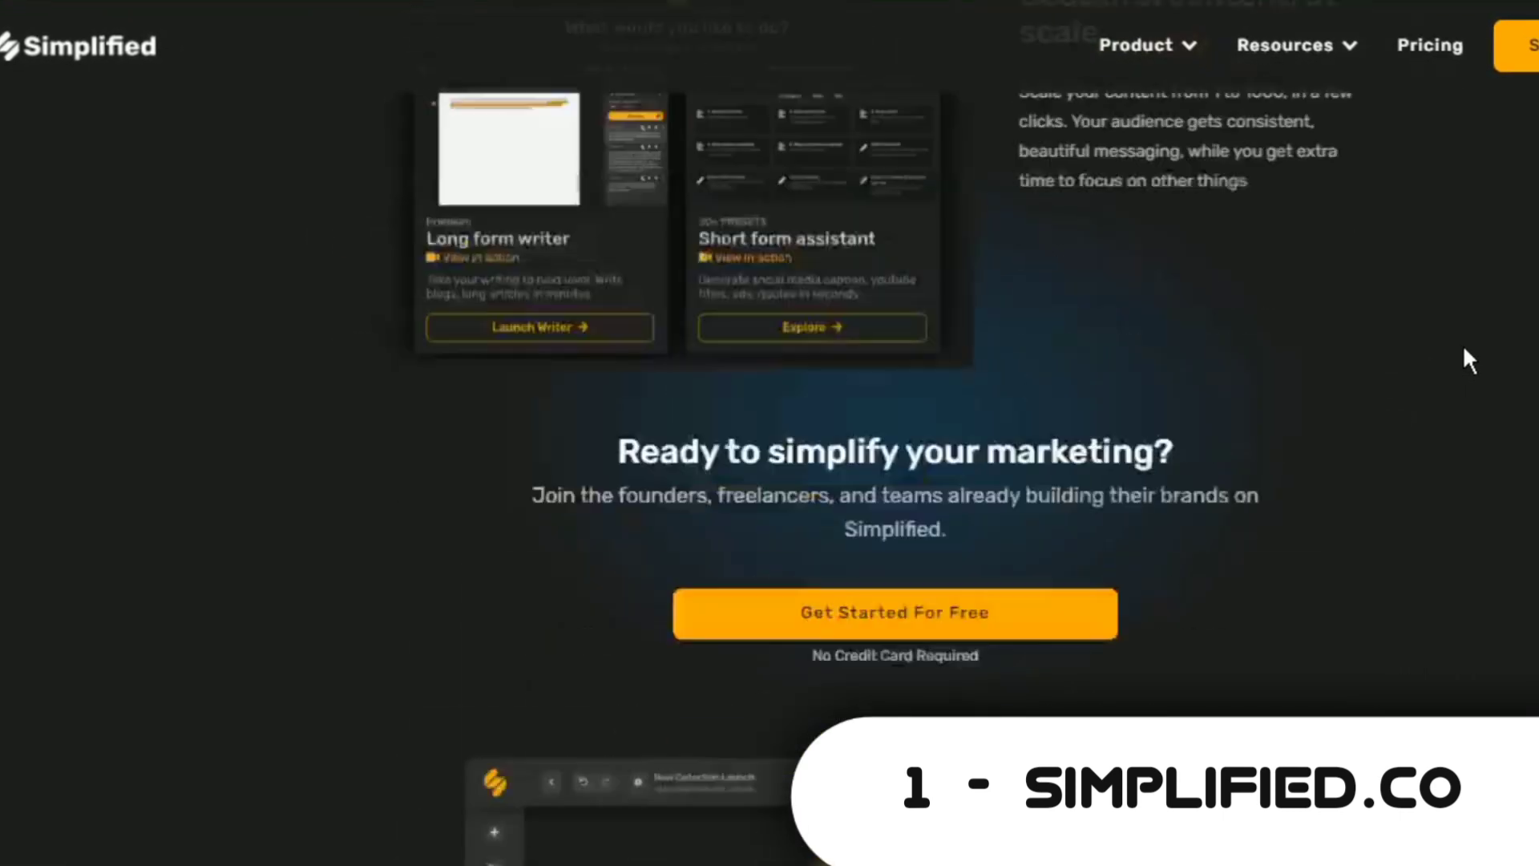
pyautogui.scroll(-5, 1467, 349)
pyautogui.scroll(10, 1472, 349)
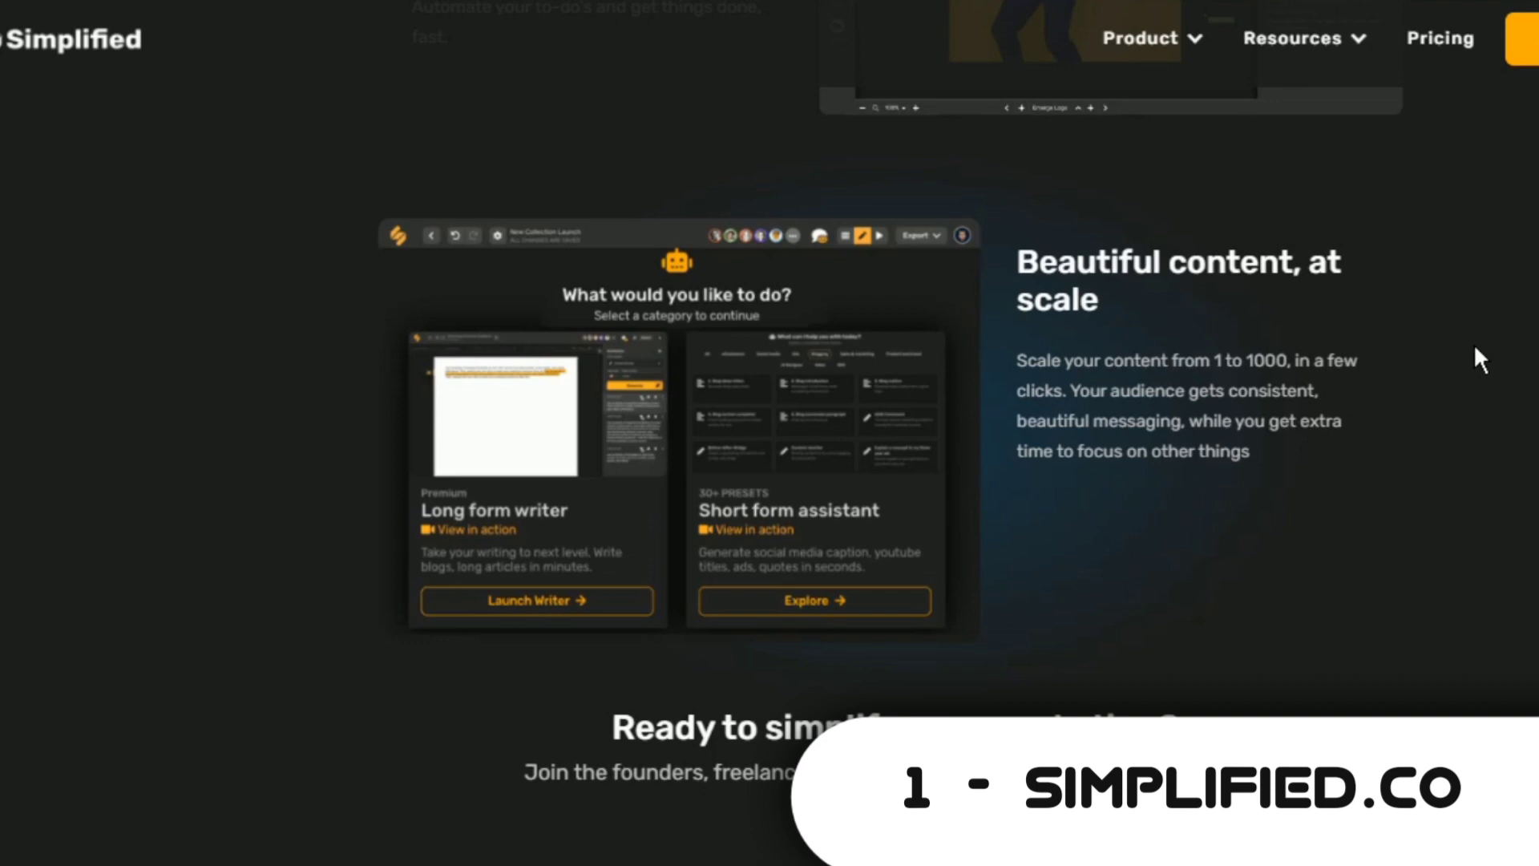
pyautogui.scroll(10, 1477, 348)
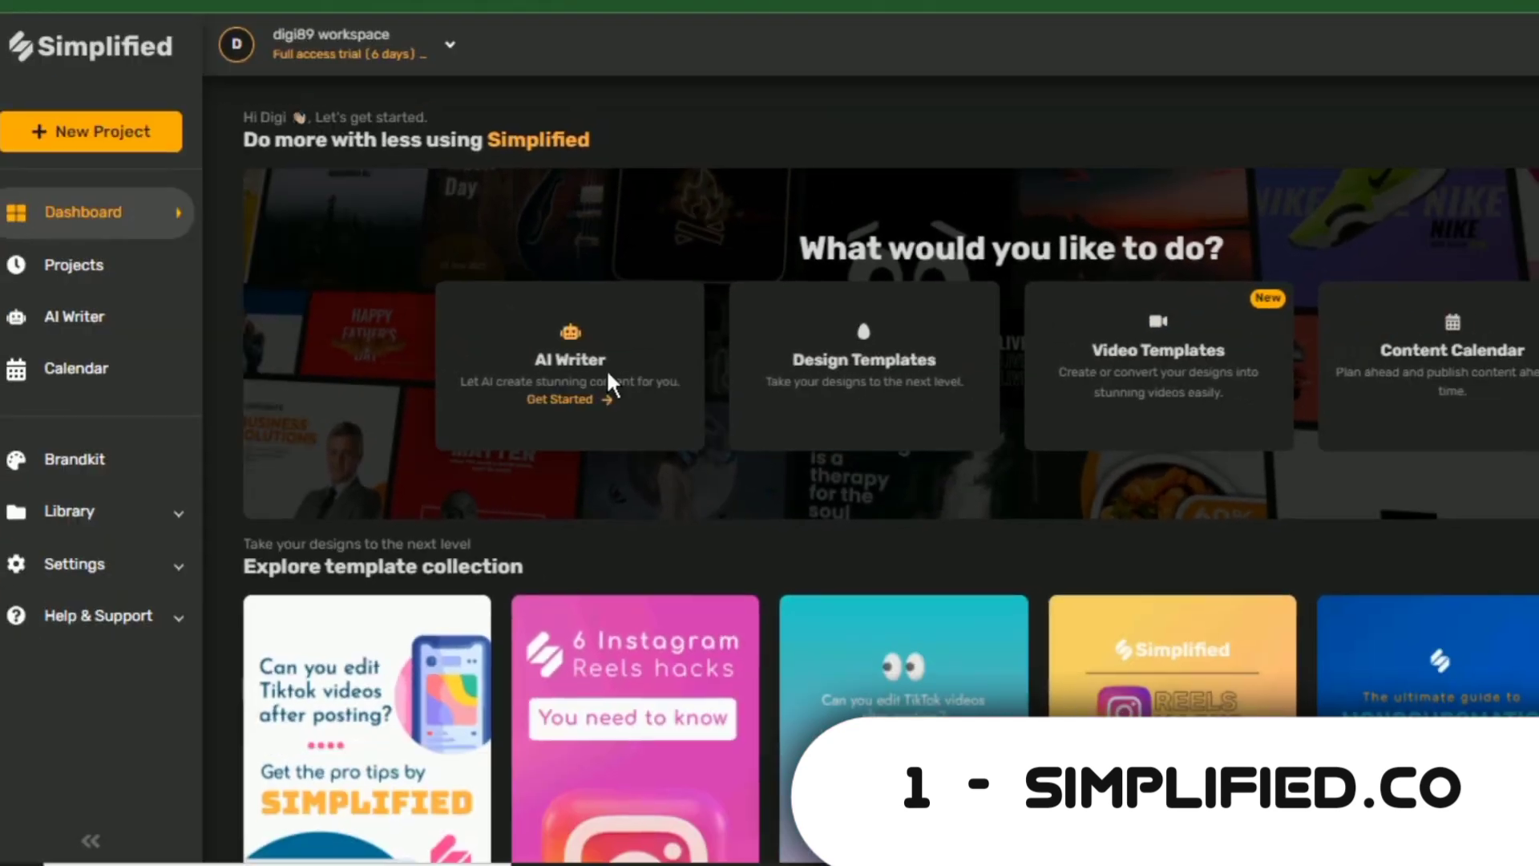
# Step: Launch the Long form writer from the AI Writer card and focus the blog Topic field
pyautogui.click(589, 370)
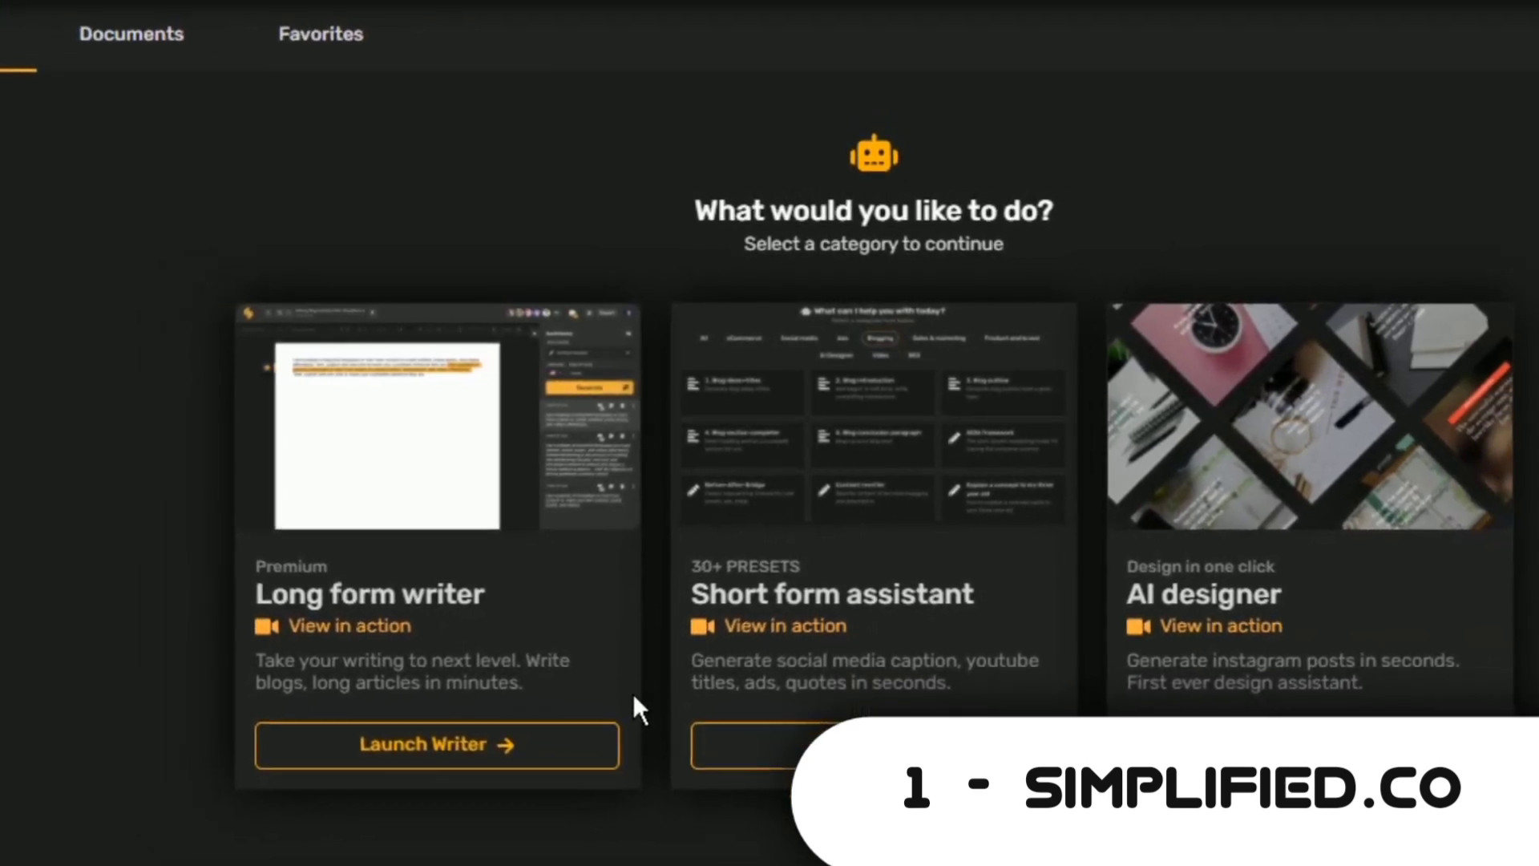
pyautogui.click(458, 738)
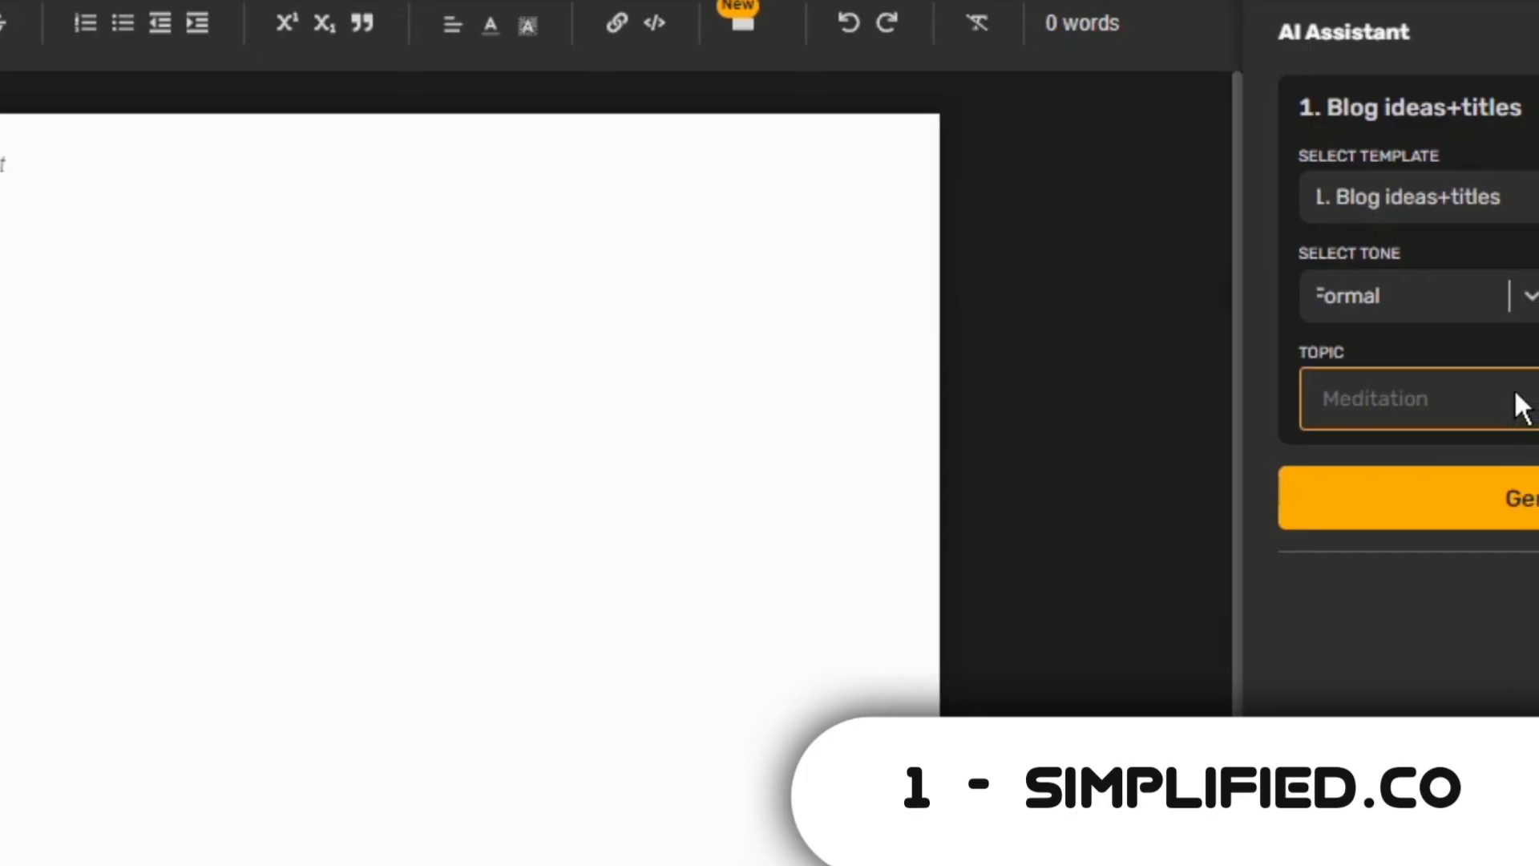
pyautogui.click(1511, 400)
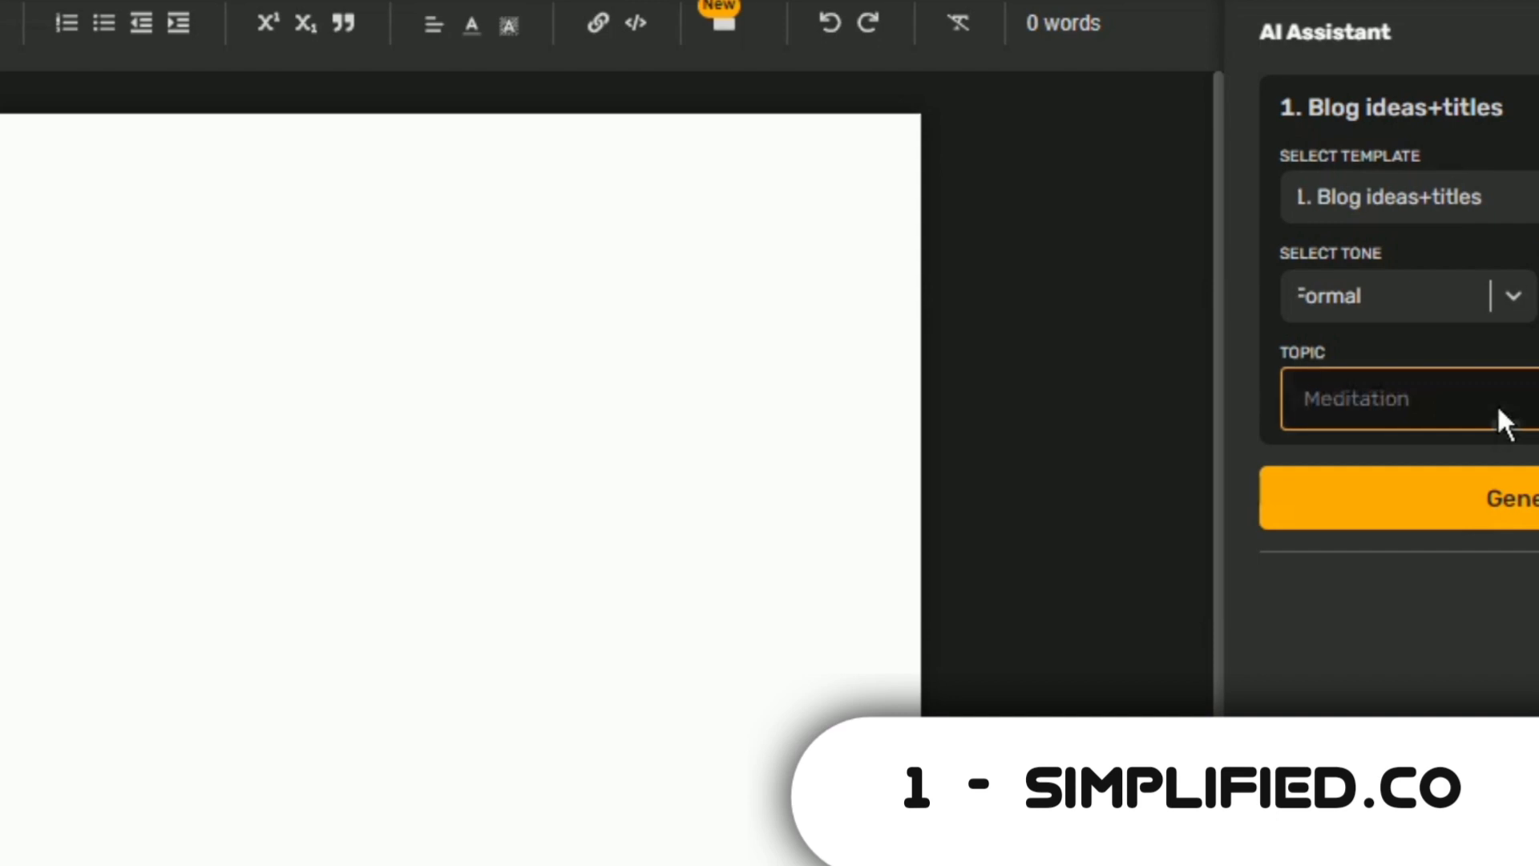
# Step: Enter the topic about managing time efficiently and generate blog title ideas
pyautogui.write('how to manage your time efficienc')
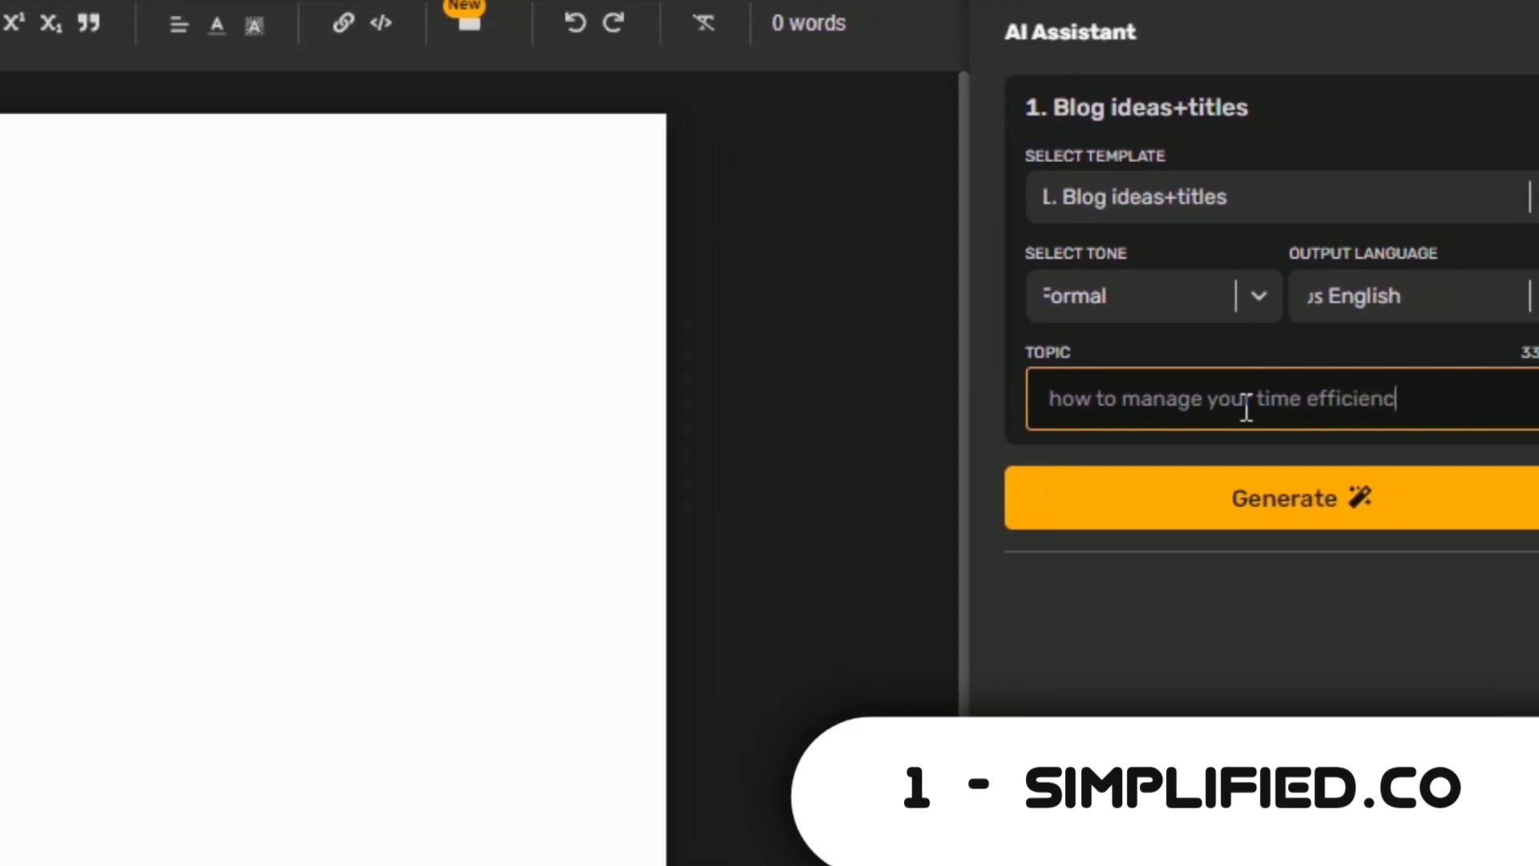
pyautogui.press('BackSpace')
pyautogui.write('tly')
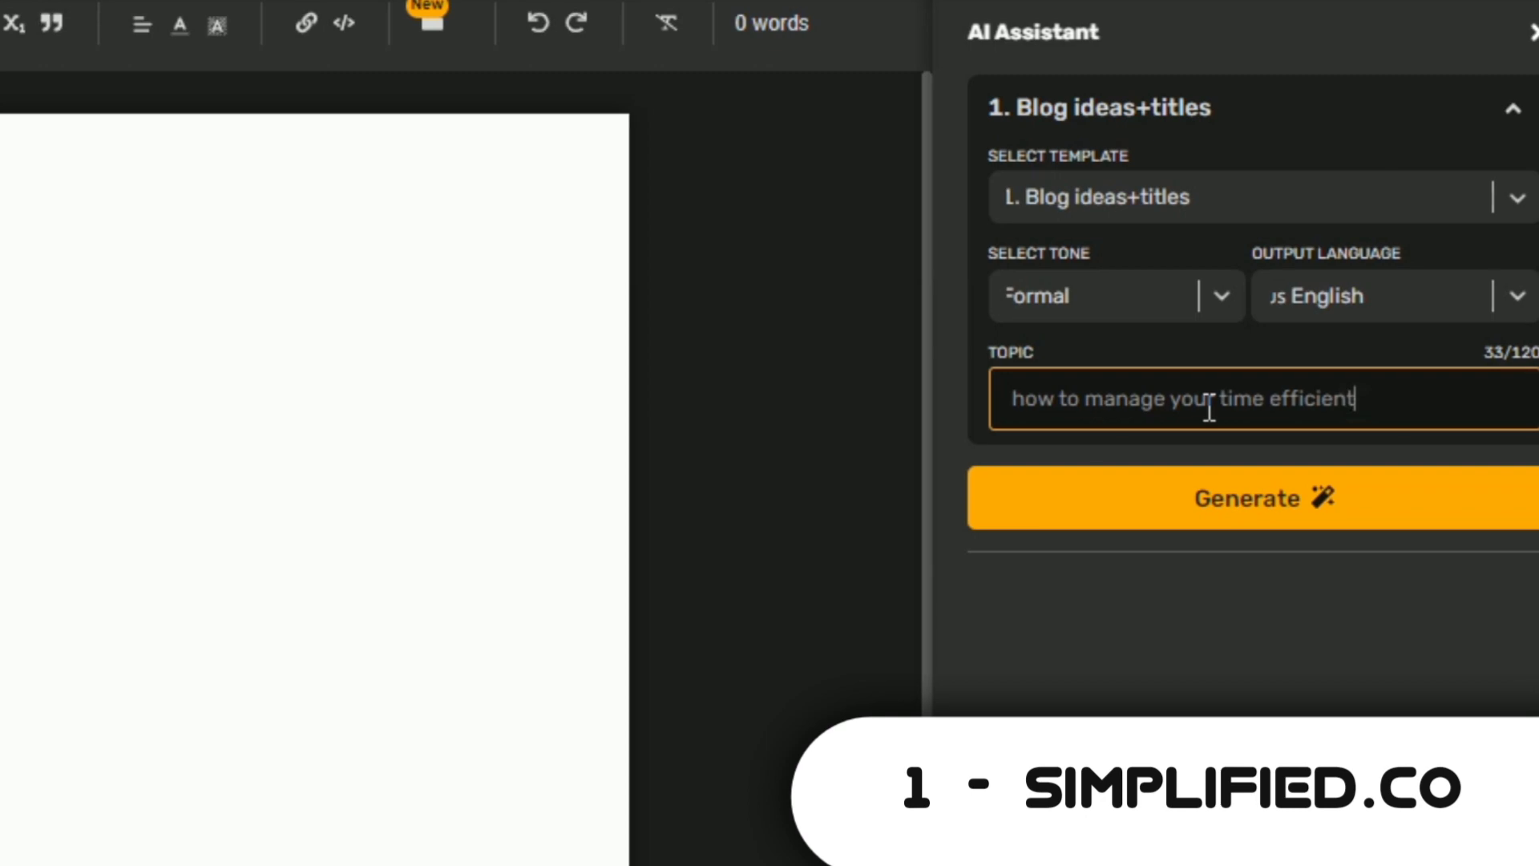
pyautogui.click(1274, 497)
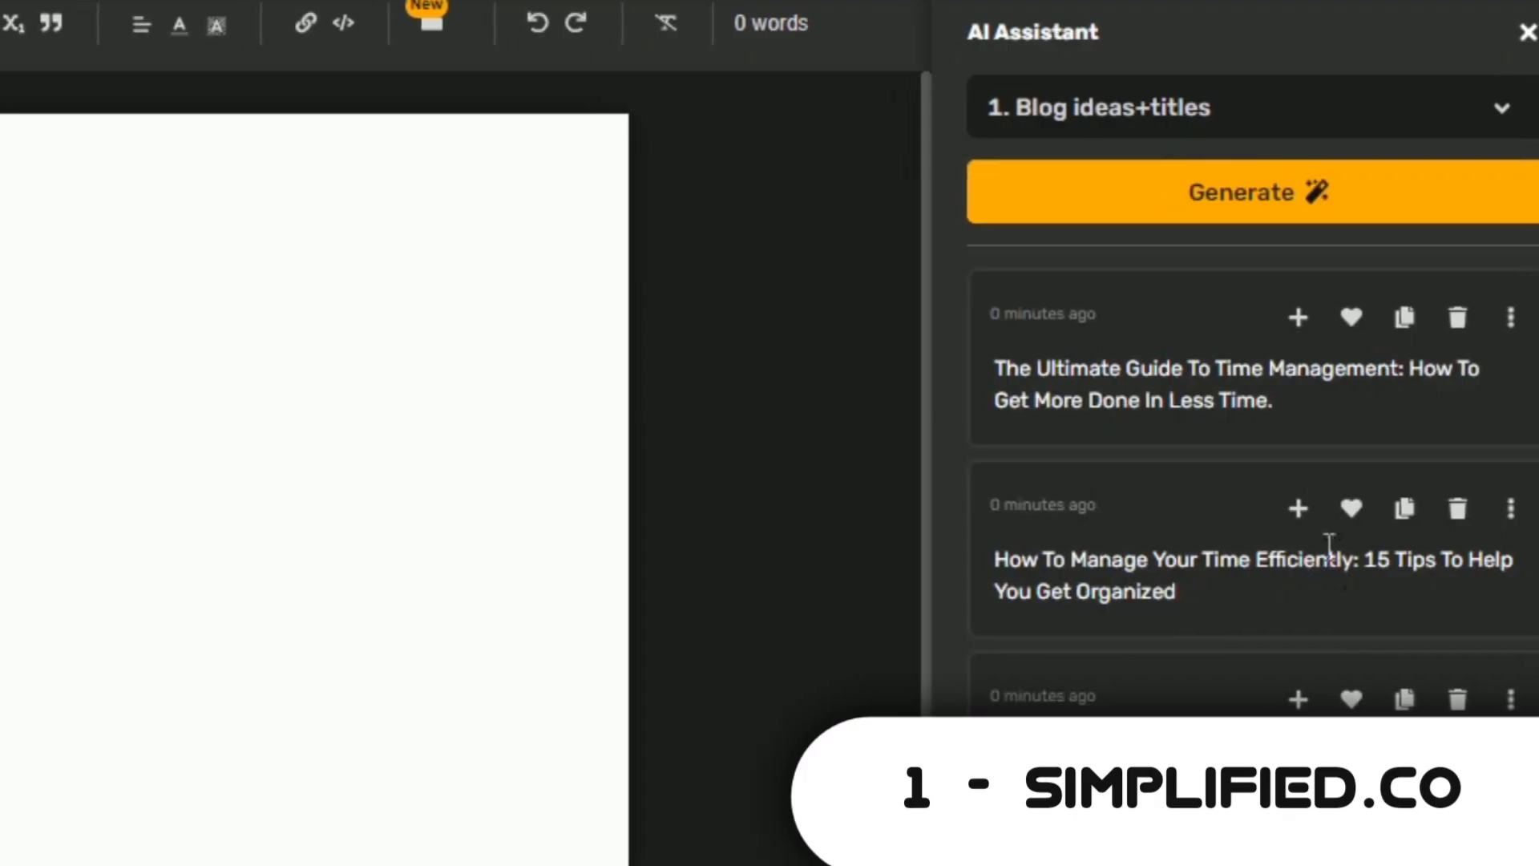
# Step: Insert 'How To Manage Your Time Efficiently: 5 Tips For Working Moms.' at the top of the document
pyautogui.scroll(-3, 1318, 443)
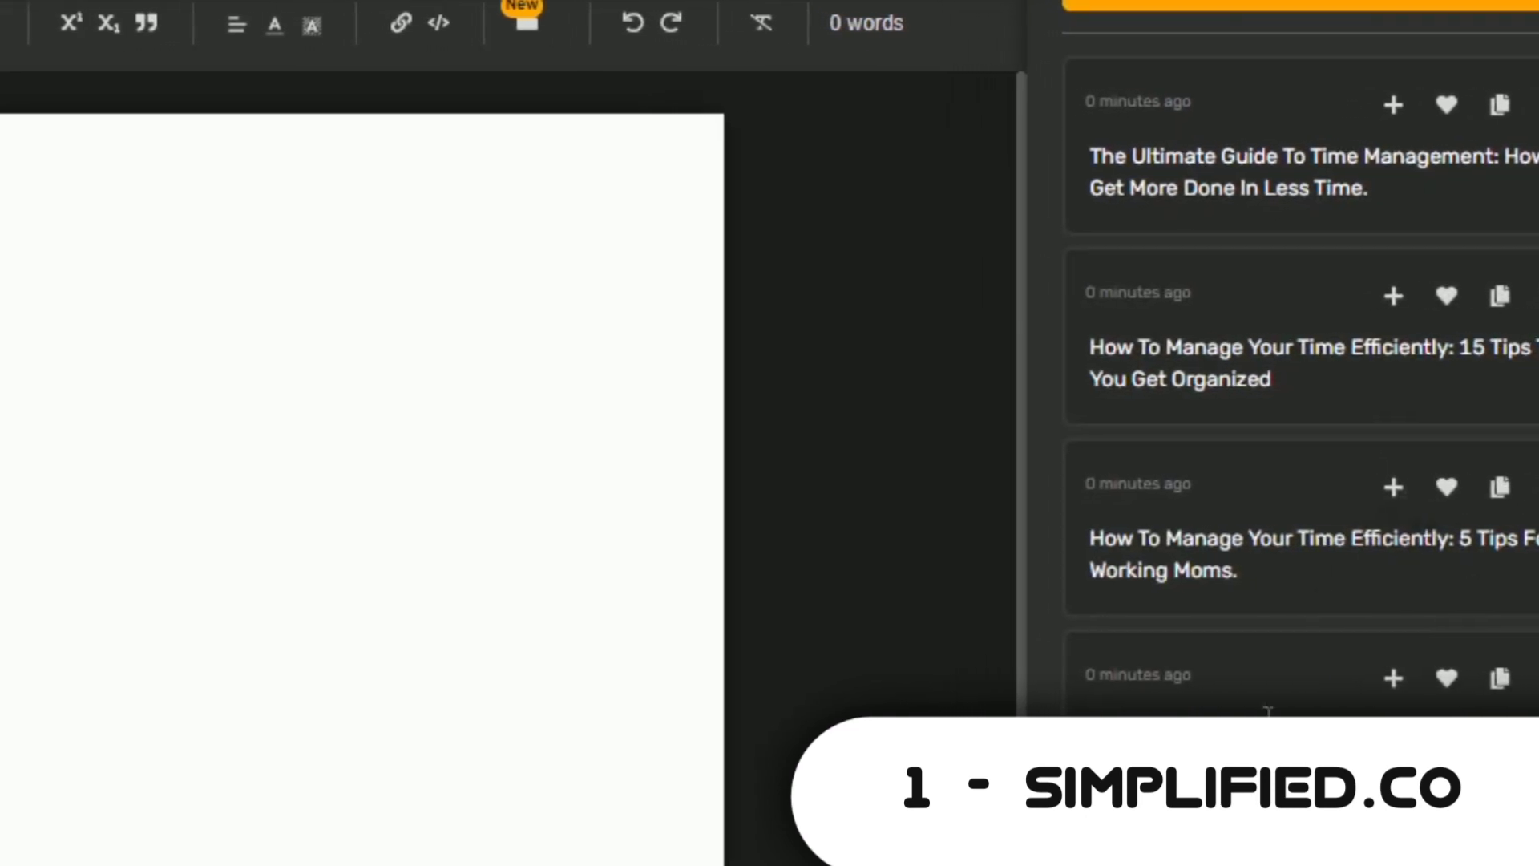
pyautogui.scroll(3, 1402, 608)
pyautogui.scroll(-3, 1418, 607)
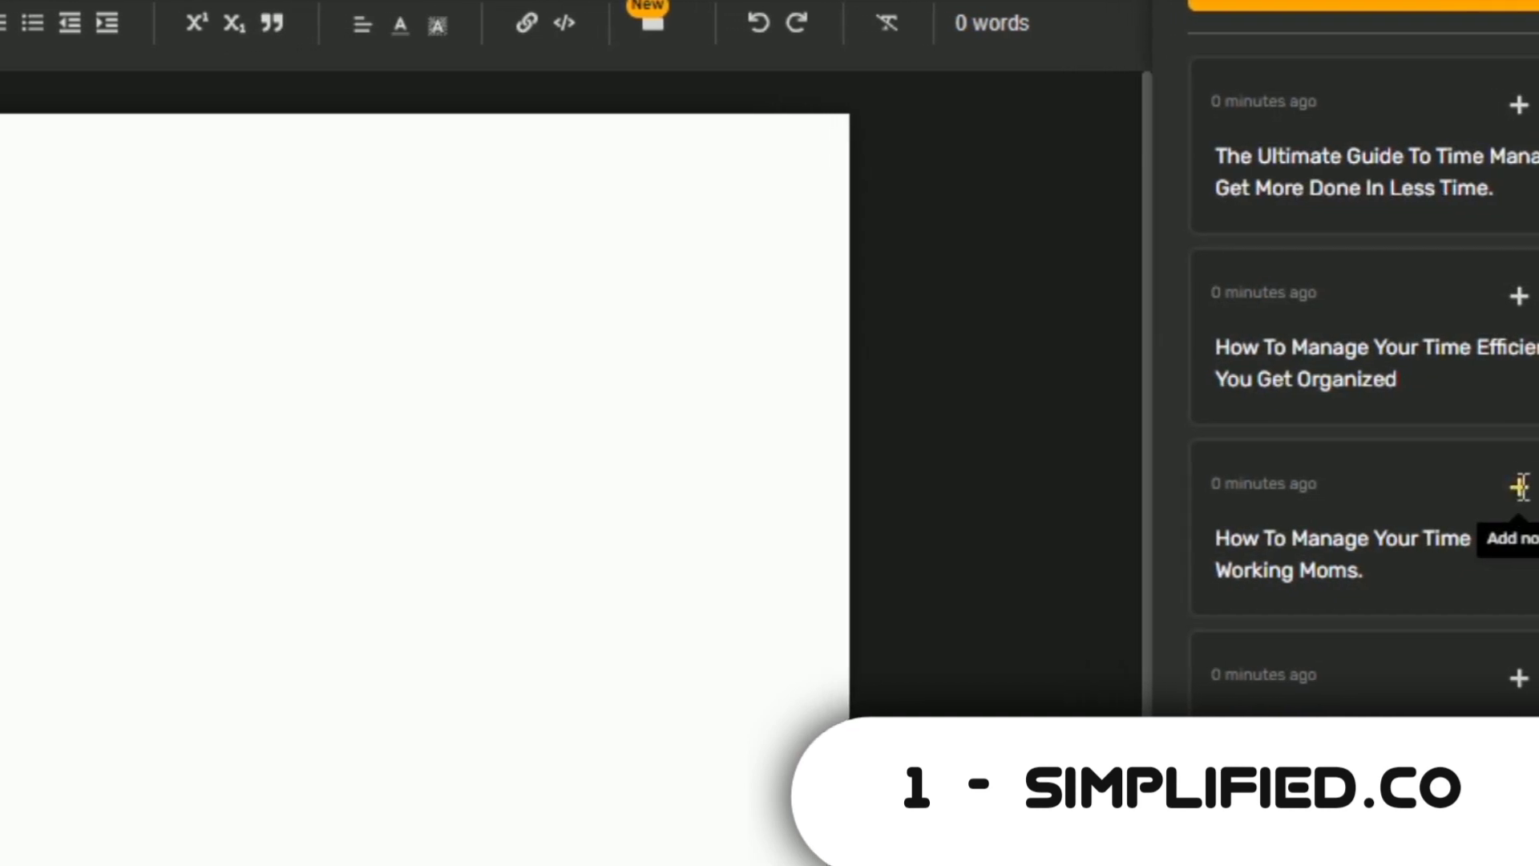
pyautogui.click(1532, 539)
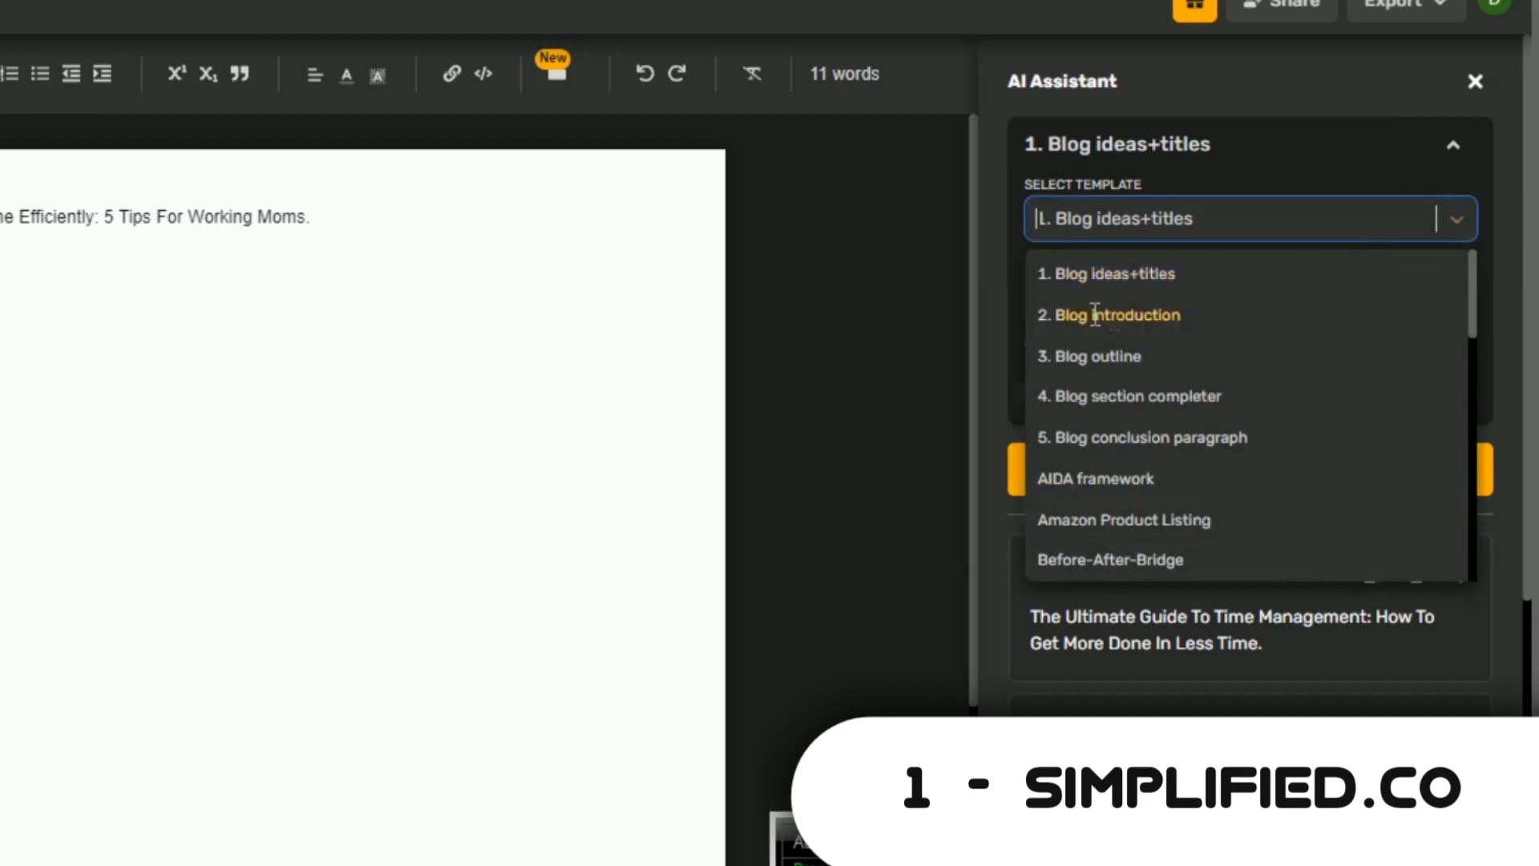
# Step: Generate a blog introduction for the title and insert it into the document
pyautogui.press('Escape')
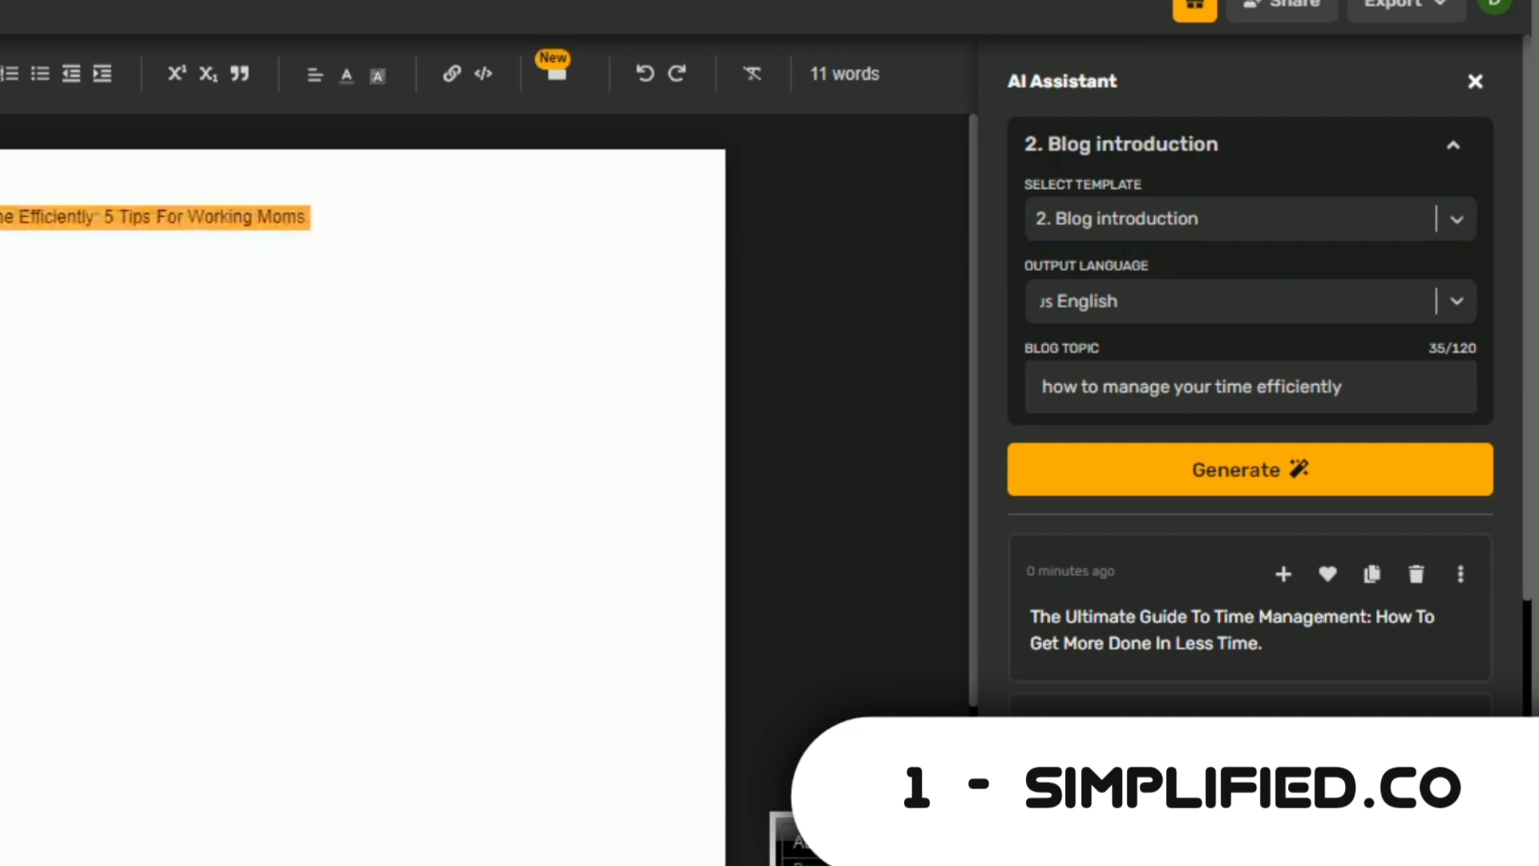
pyautogui.click(1212, 468)
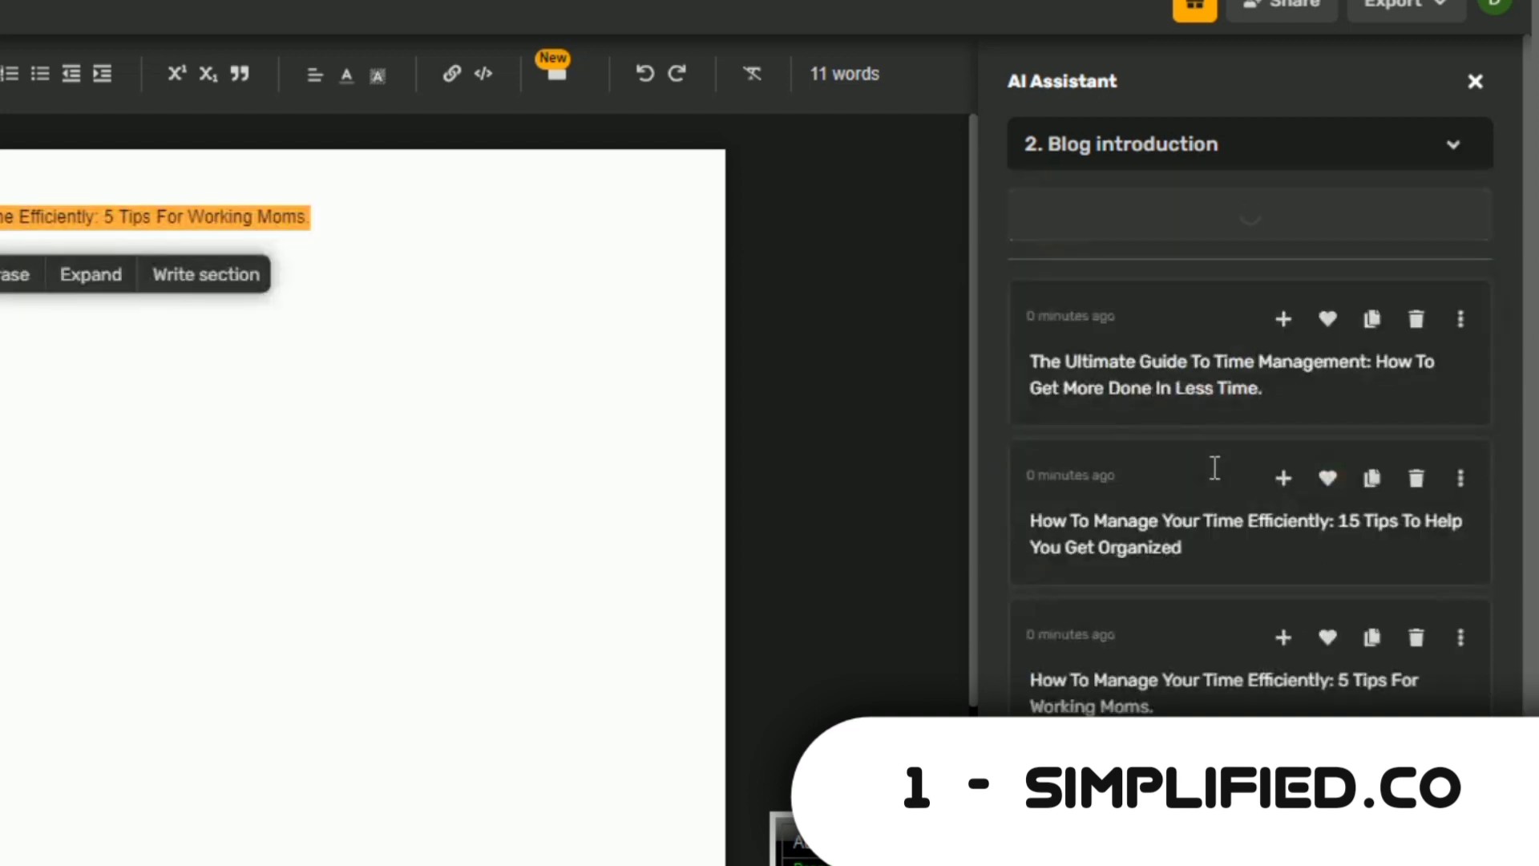
pyautogui.click(346, 264)
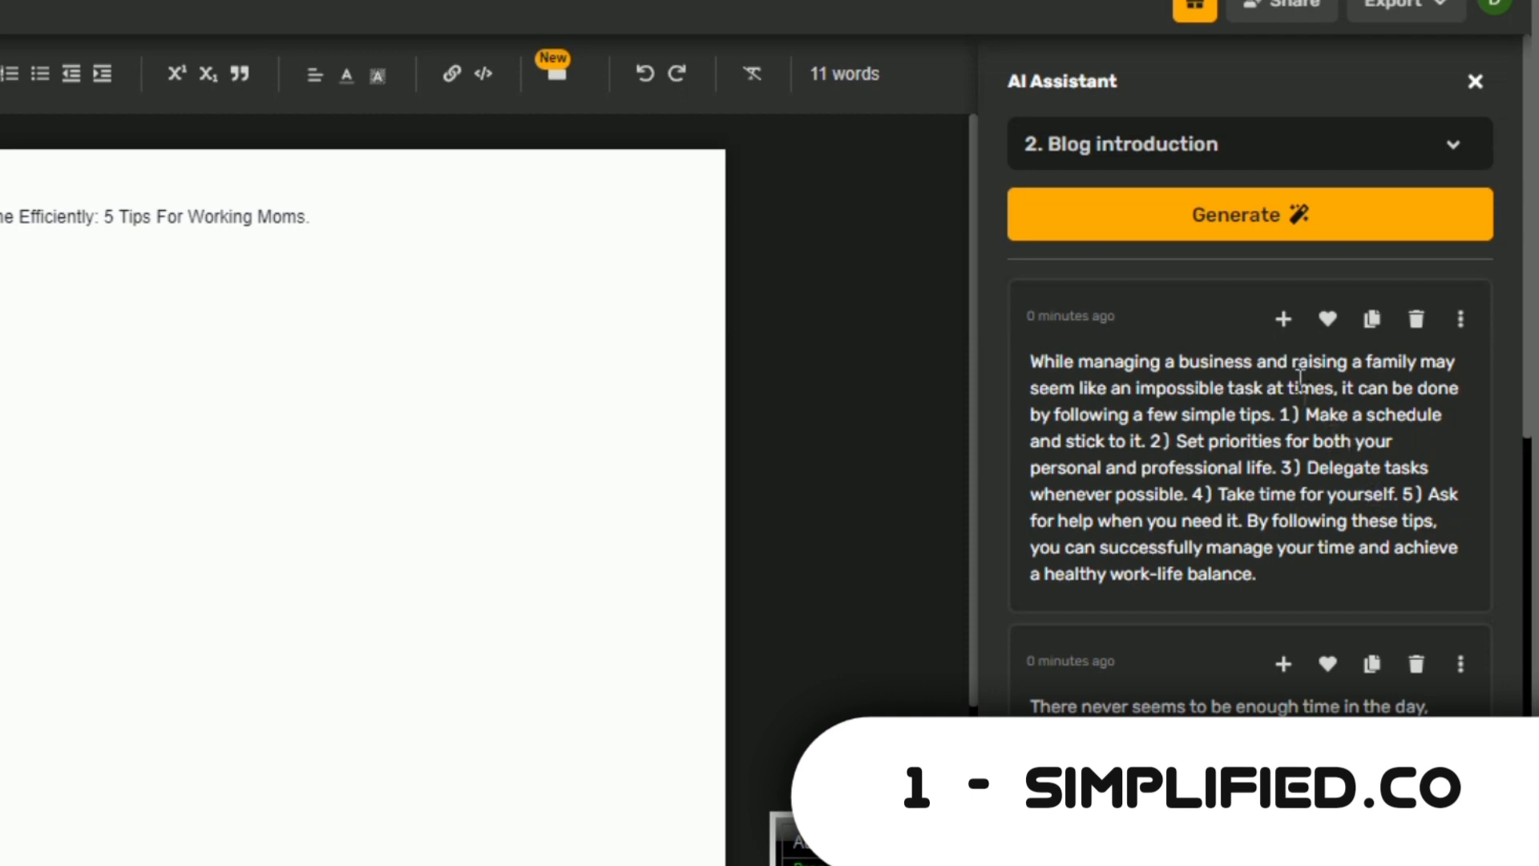
pyautogui.click(1286, 318)
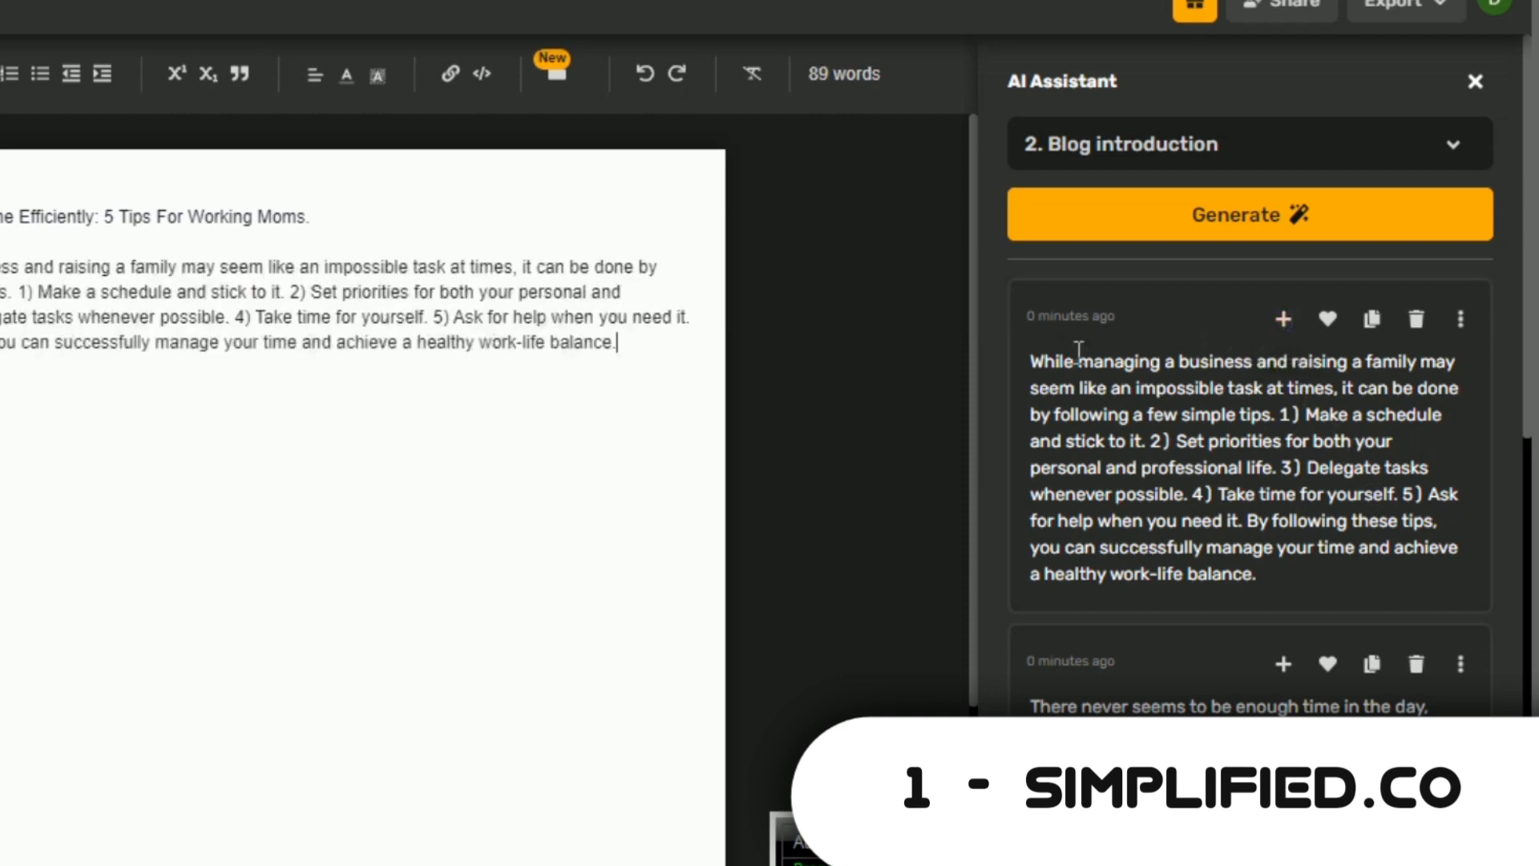
# Step: Switch to the Blog outline template and generate a seven-part outline for the title
pyautogui.click(1474, 149)
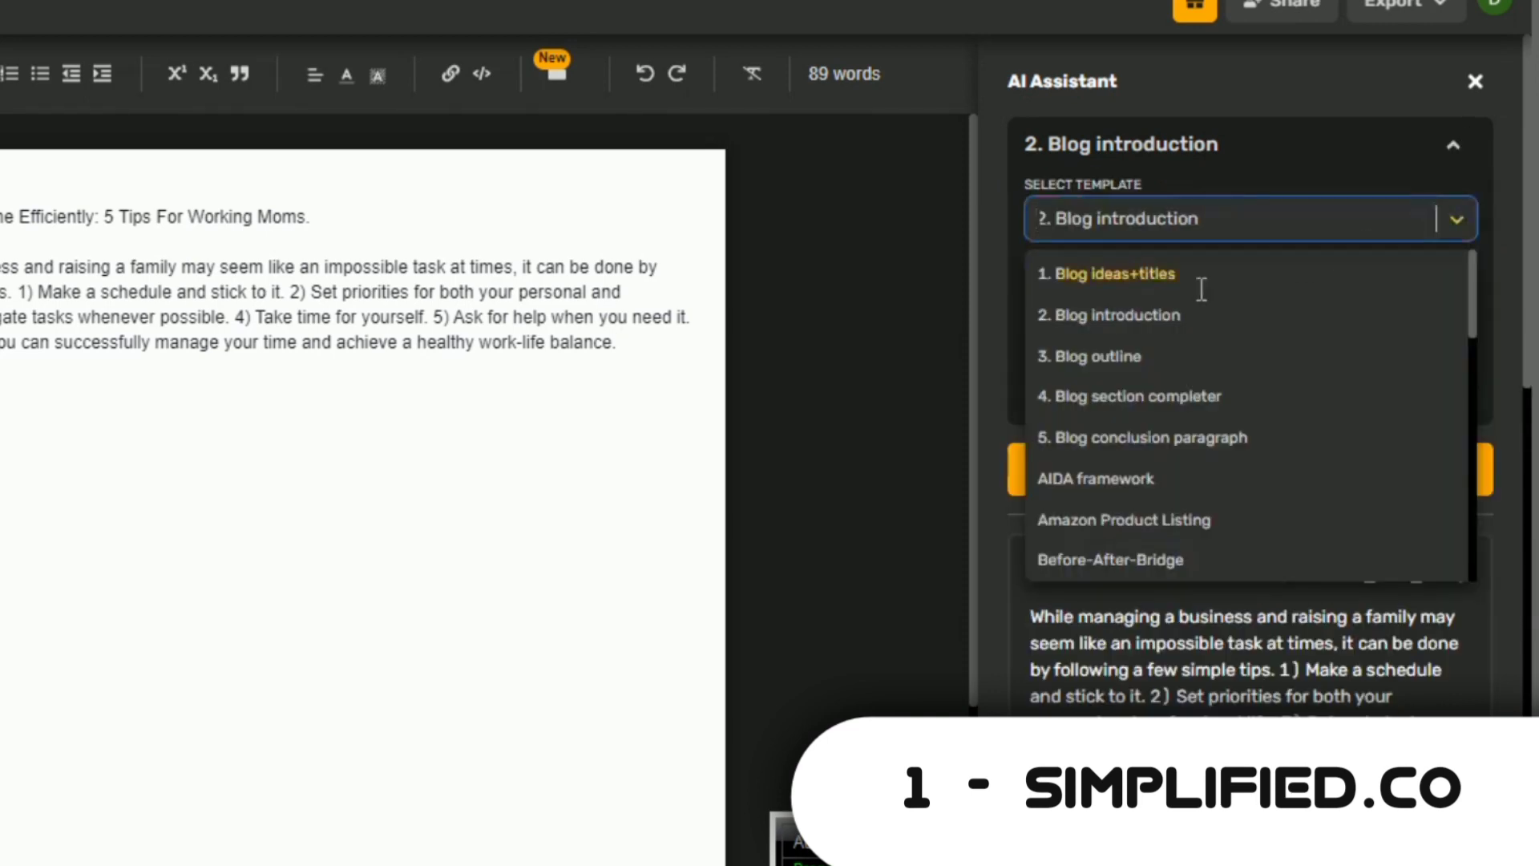
pyautogui.press('Escape')
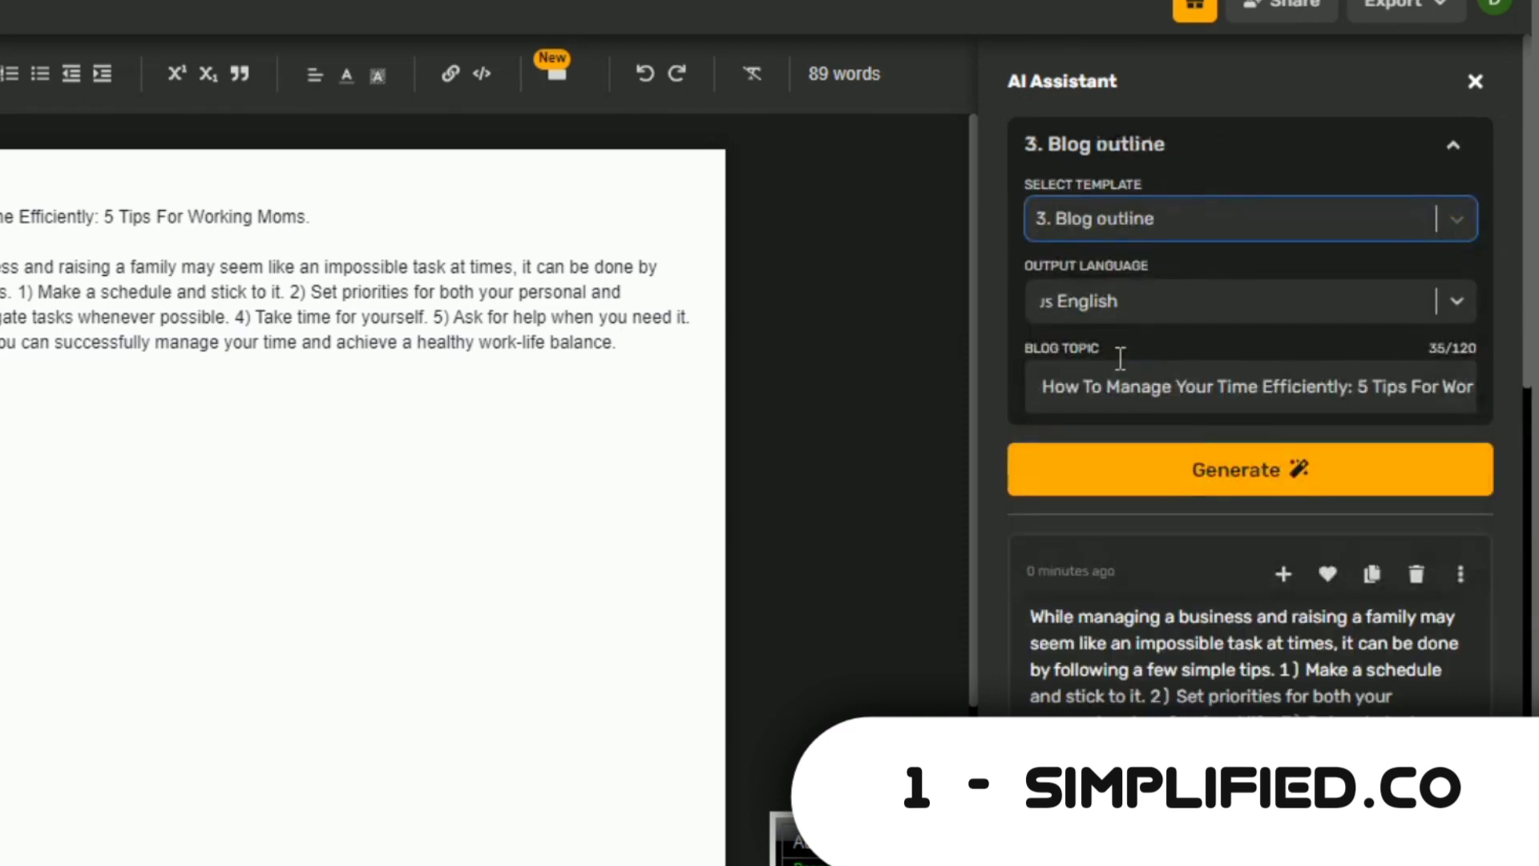
pyautogui.click(1041, 450)
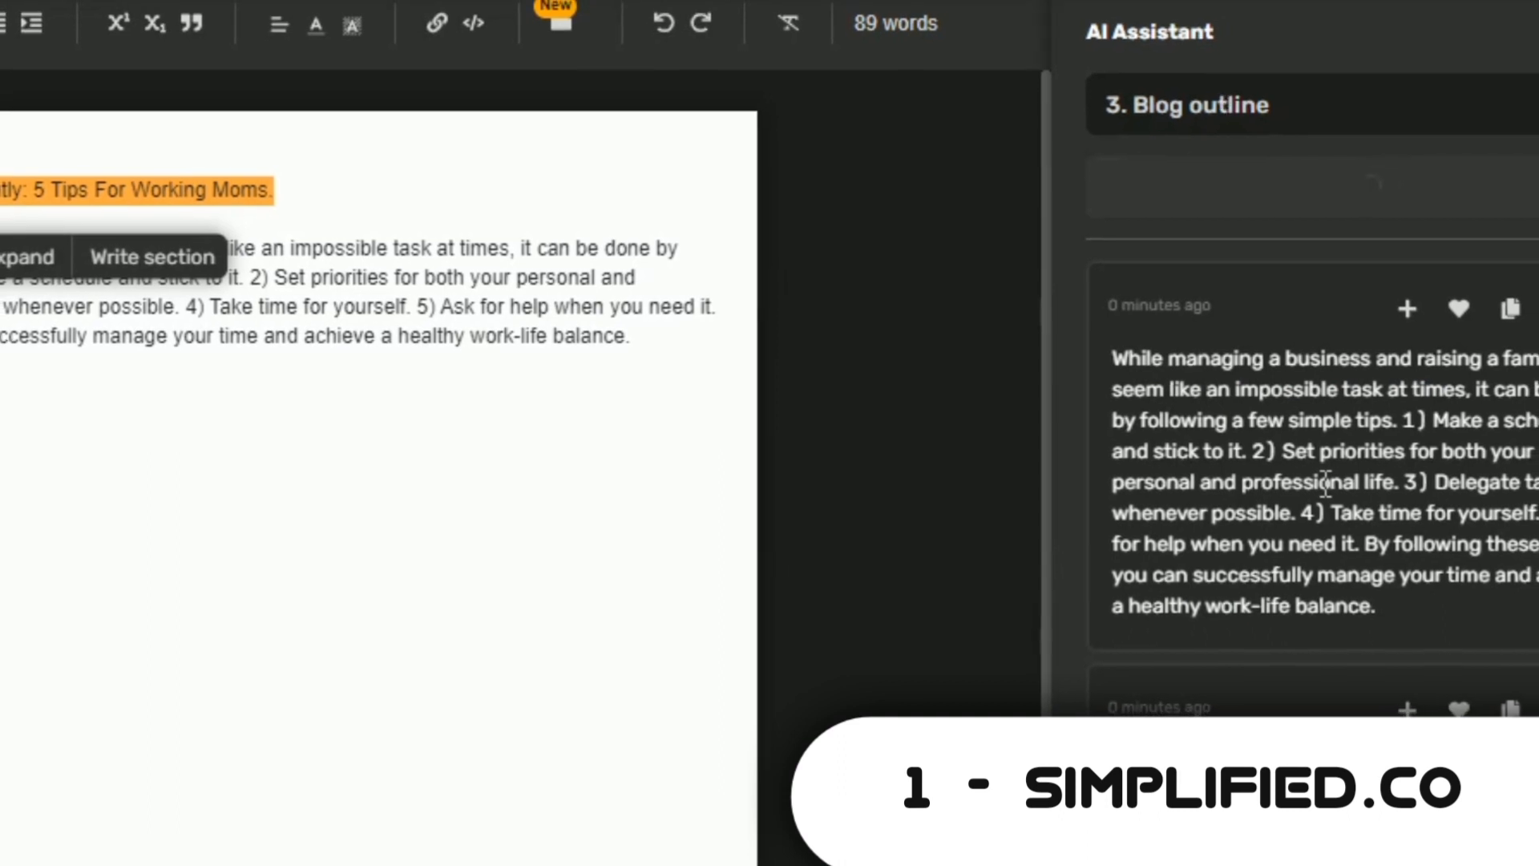
pyautogui.click(638, 338)
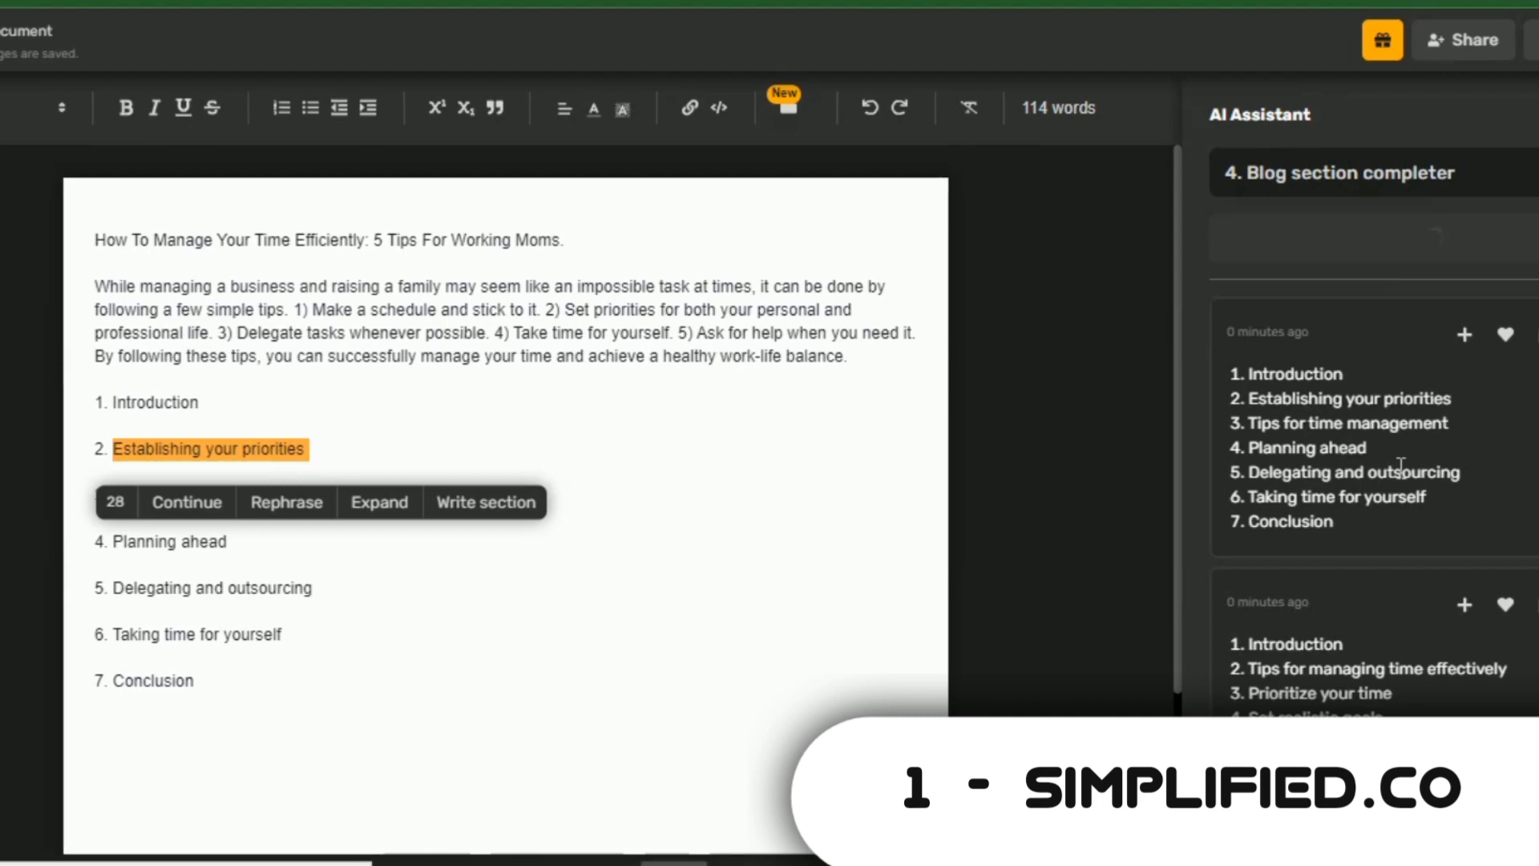
# Step: Insert the generated priorities and Planning ahead sections, bulleting the five time-management tips
pyautogui.click(384, 464)
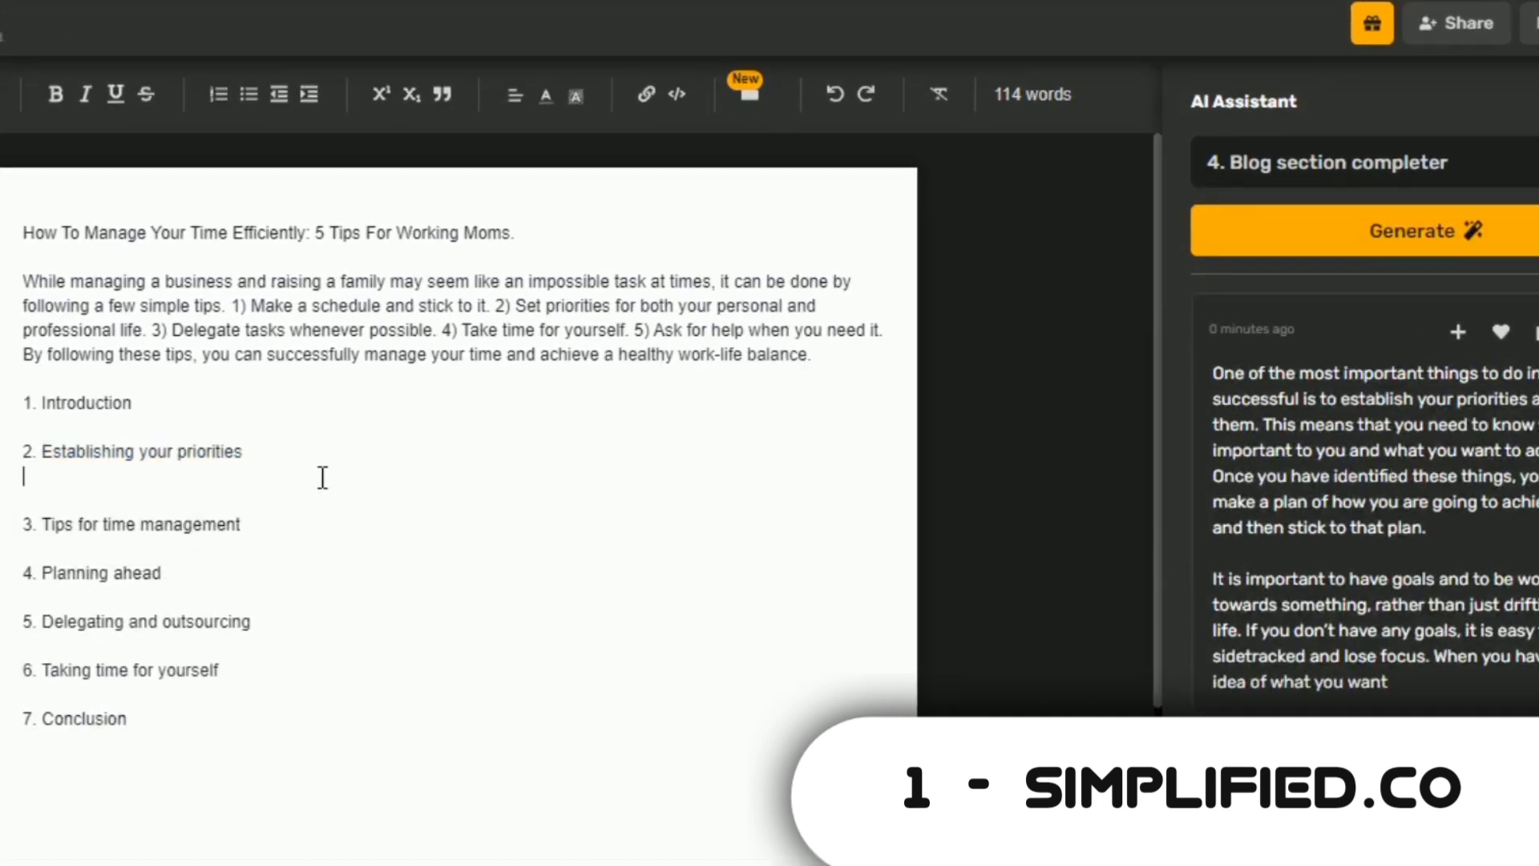
pyautogui.click(1458, 331)
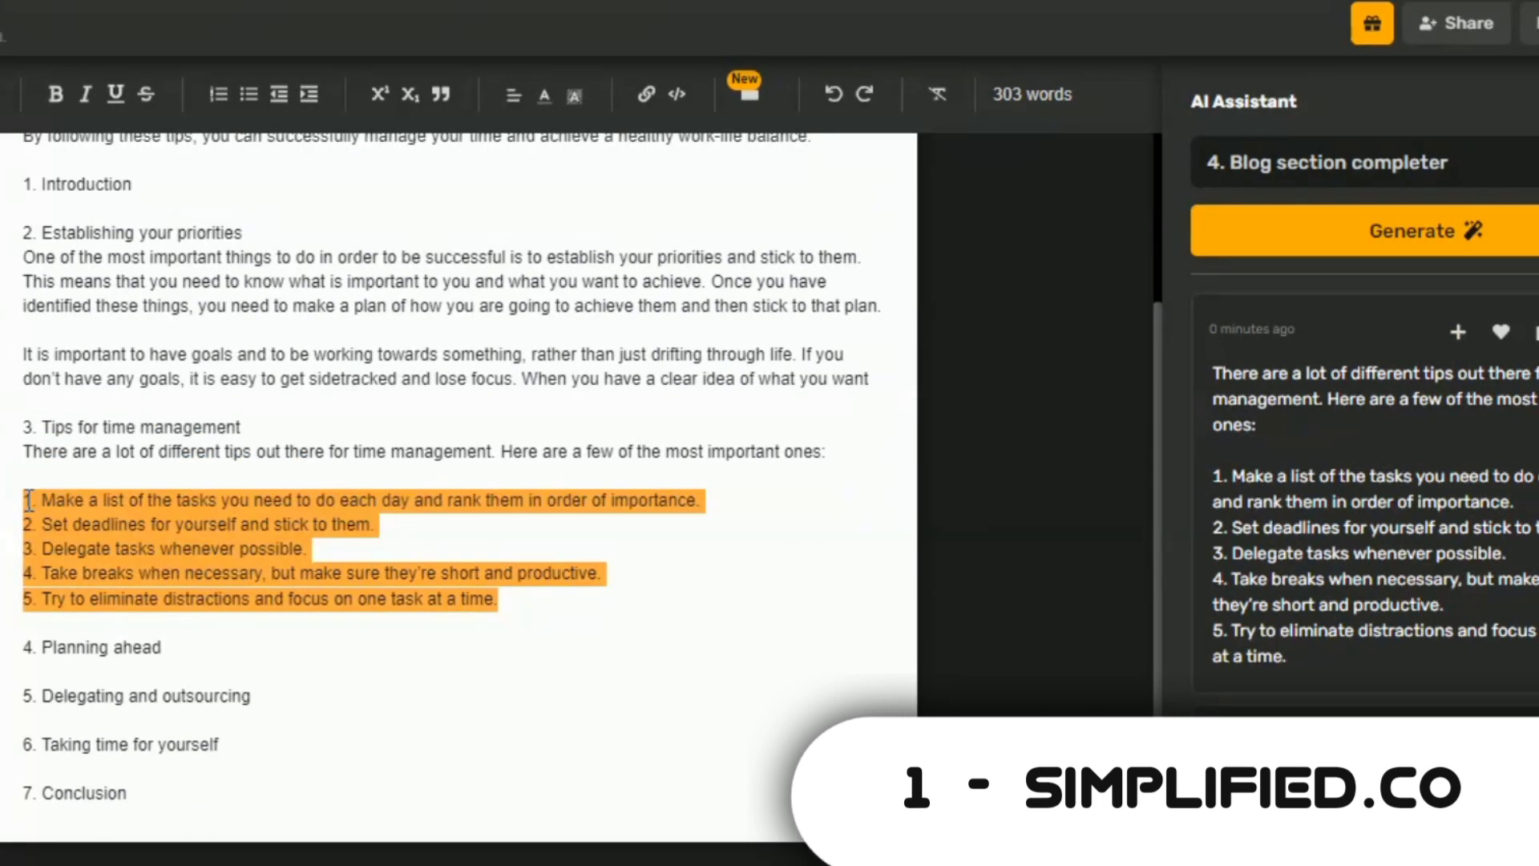
pyautogui.hotkey('ctrl', 'shift', '8')
pyautogui.click(193, 648)
pyautogui.press('Return')
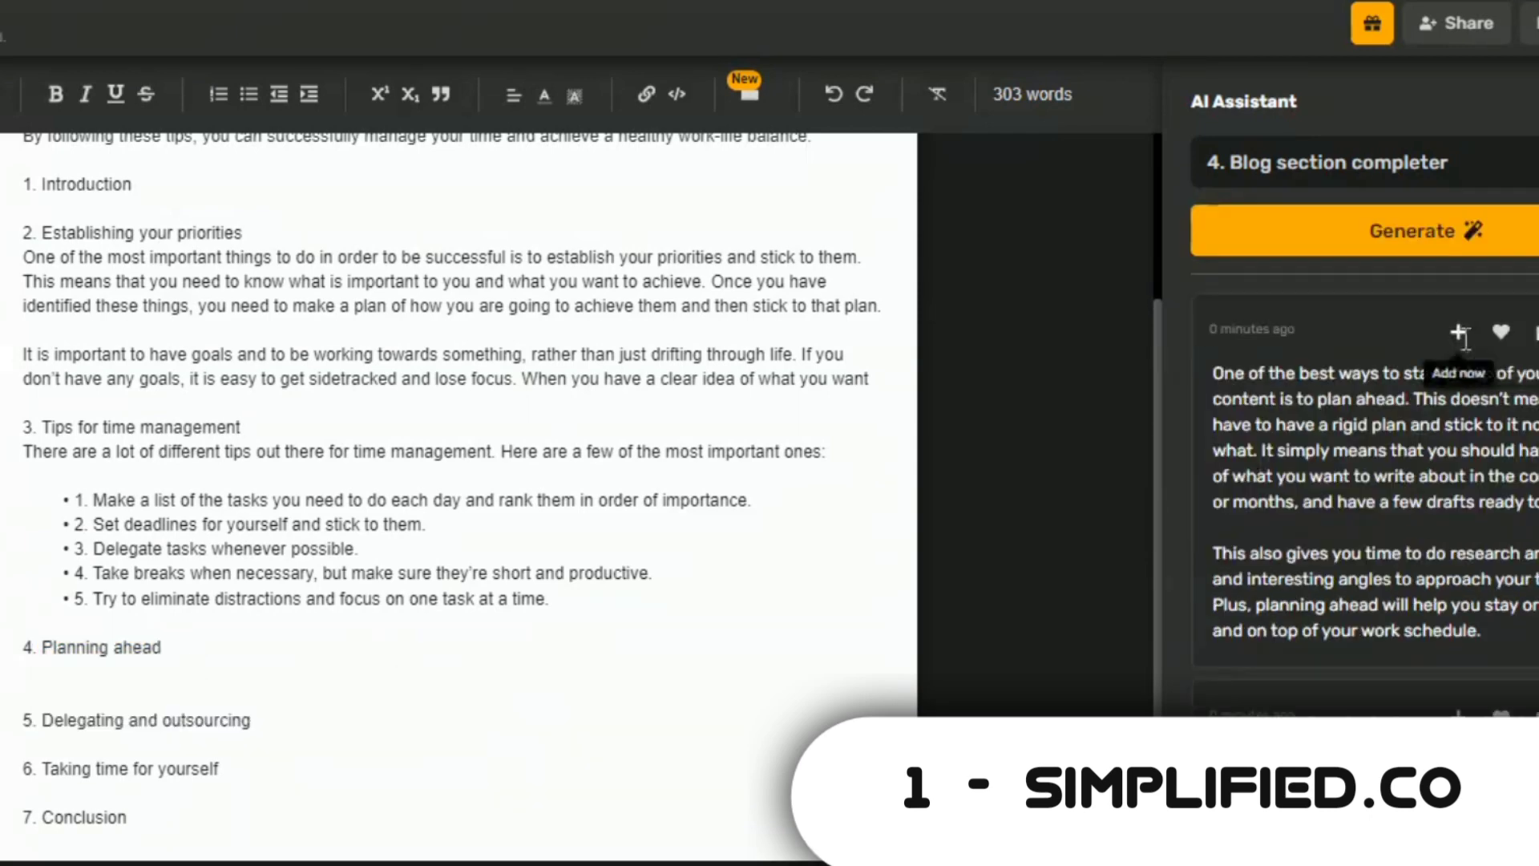
pyautogui.click(1457, 372)
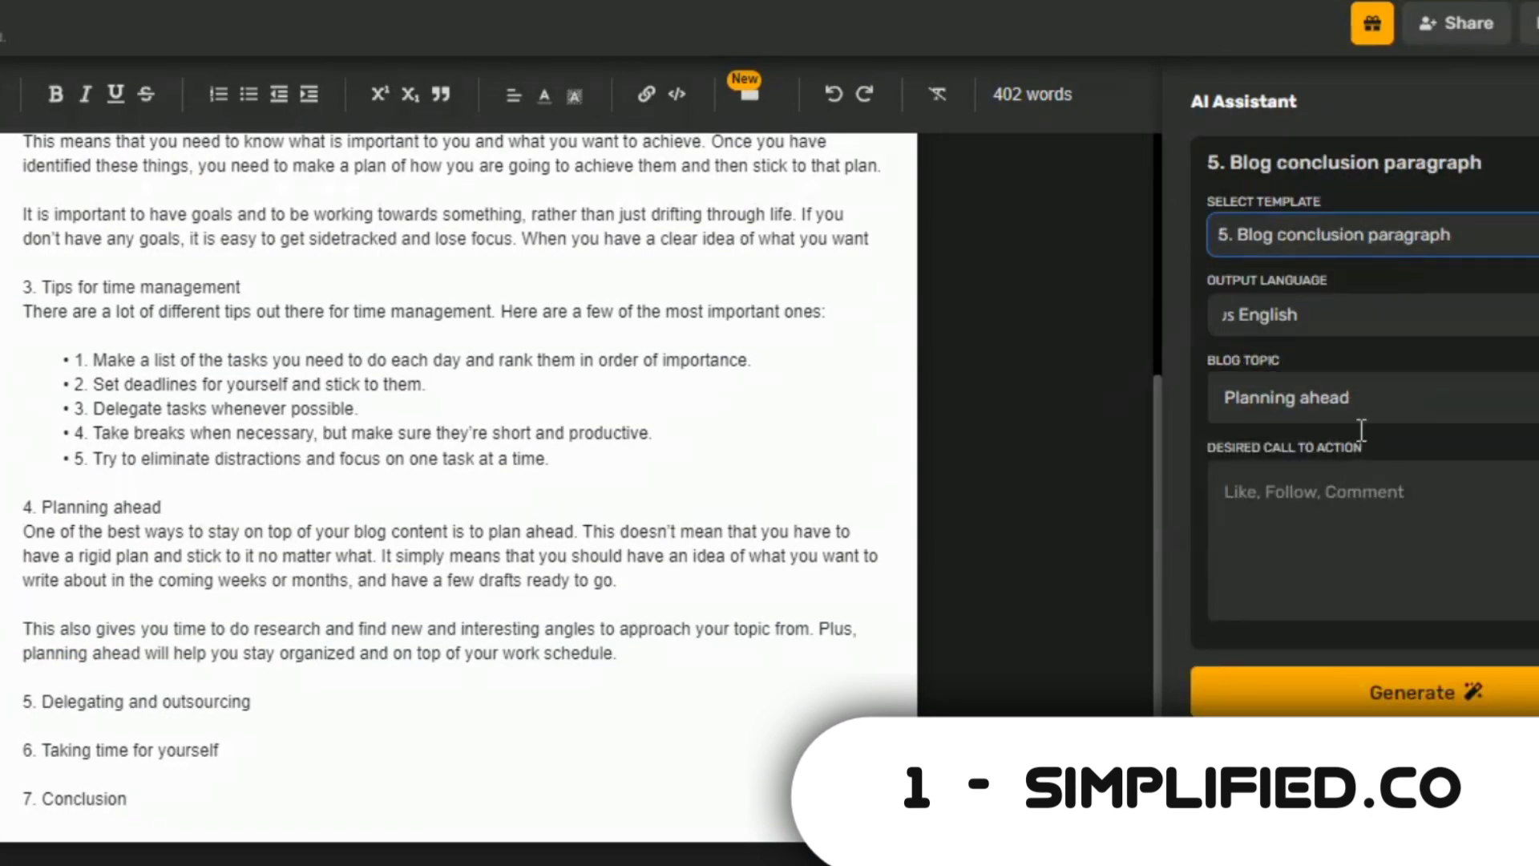
# Step: Select the blog title, enter a call to action and generate the conclusion paragraph
pyautogui.scroll(10, 481, 401)
pyautogui.moveTo(23, 232); pyautogui.dragTo(514, 233)
pyautogui.click(1248, 495)
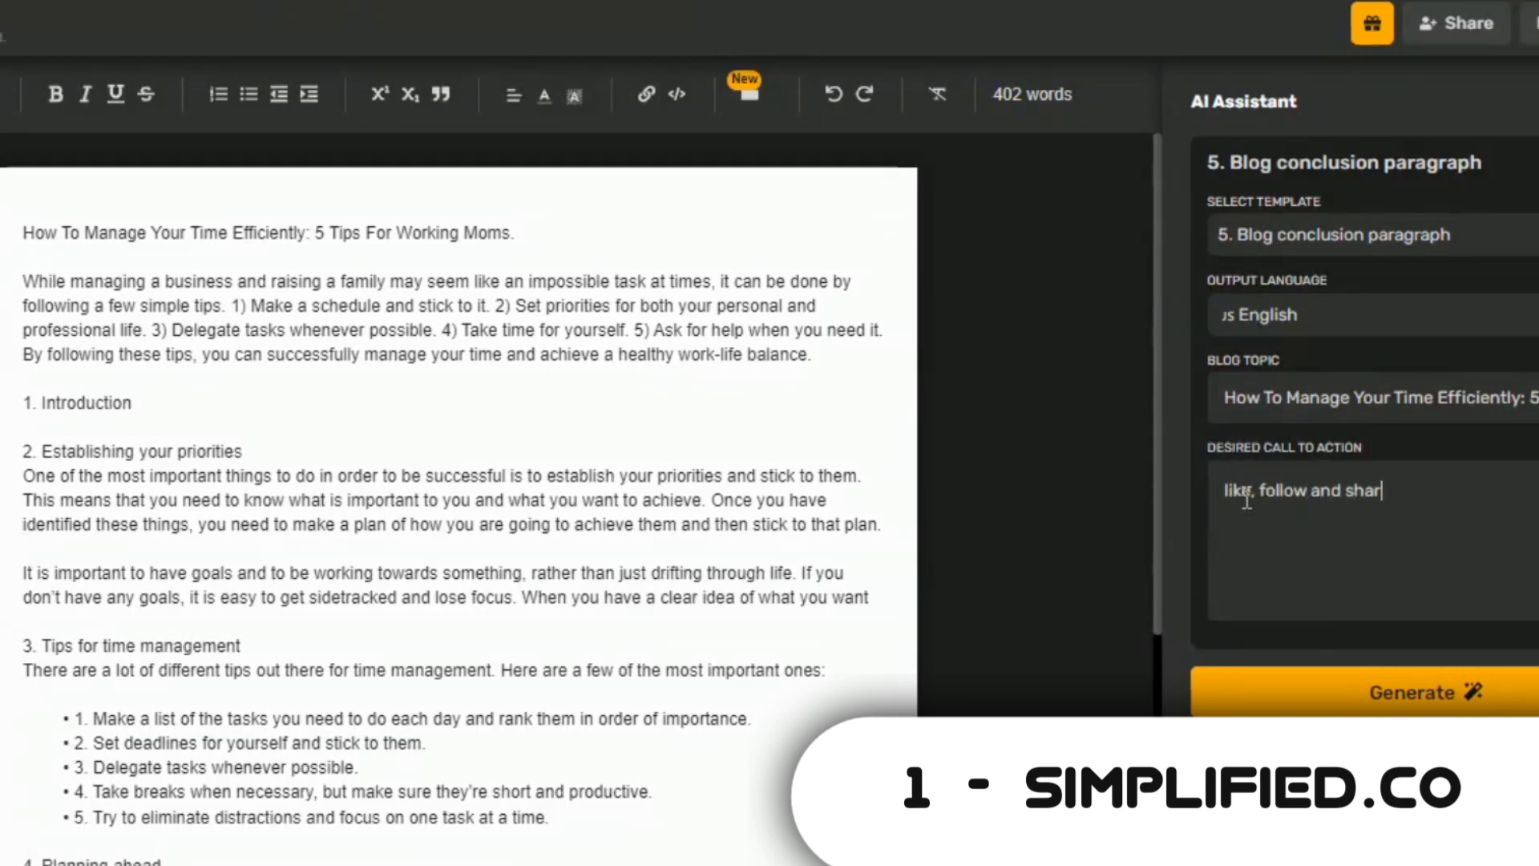
pyautogui.scroll(-5, 1436, 641)
pyautogui.scroll(-4, 457, 484)
pyautogui.click(1492, 211)
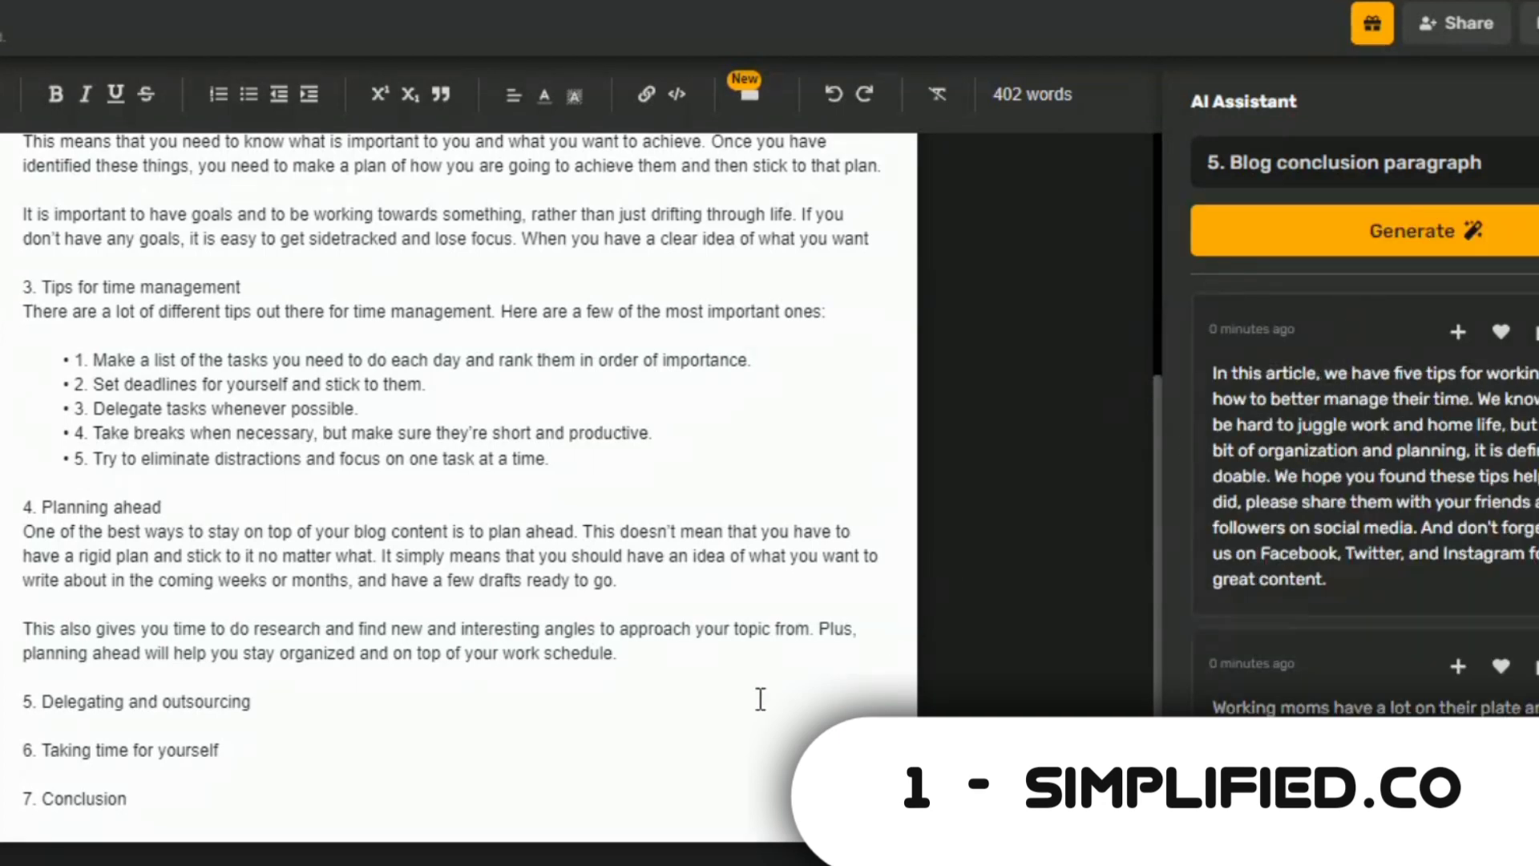
# Step: Add the AI conclusion to the end of the article, then select all the text
pyautogui.scroll(-1, 240, 773)
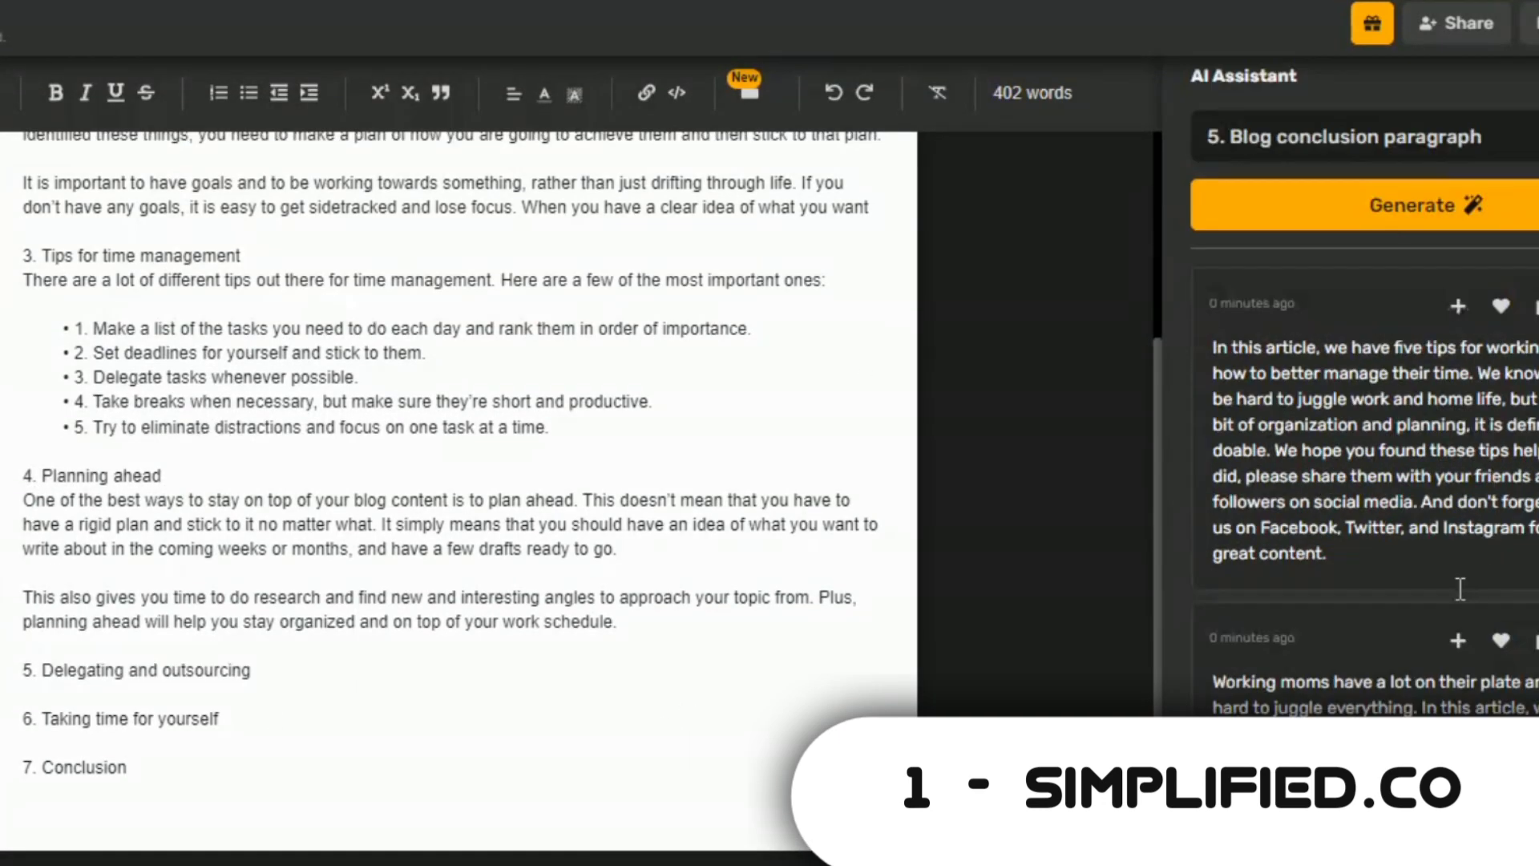
pyautogui.click(1458, 639)
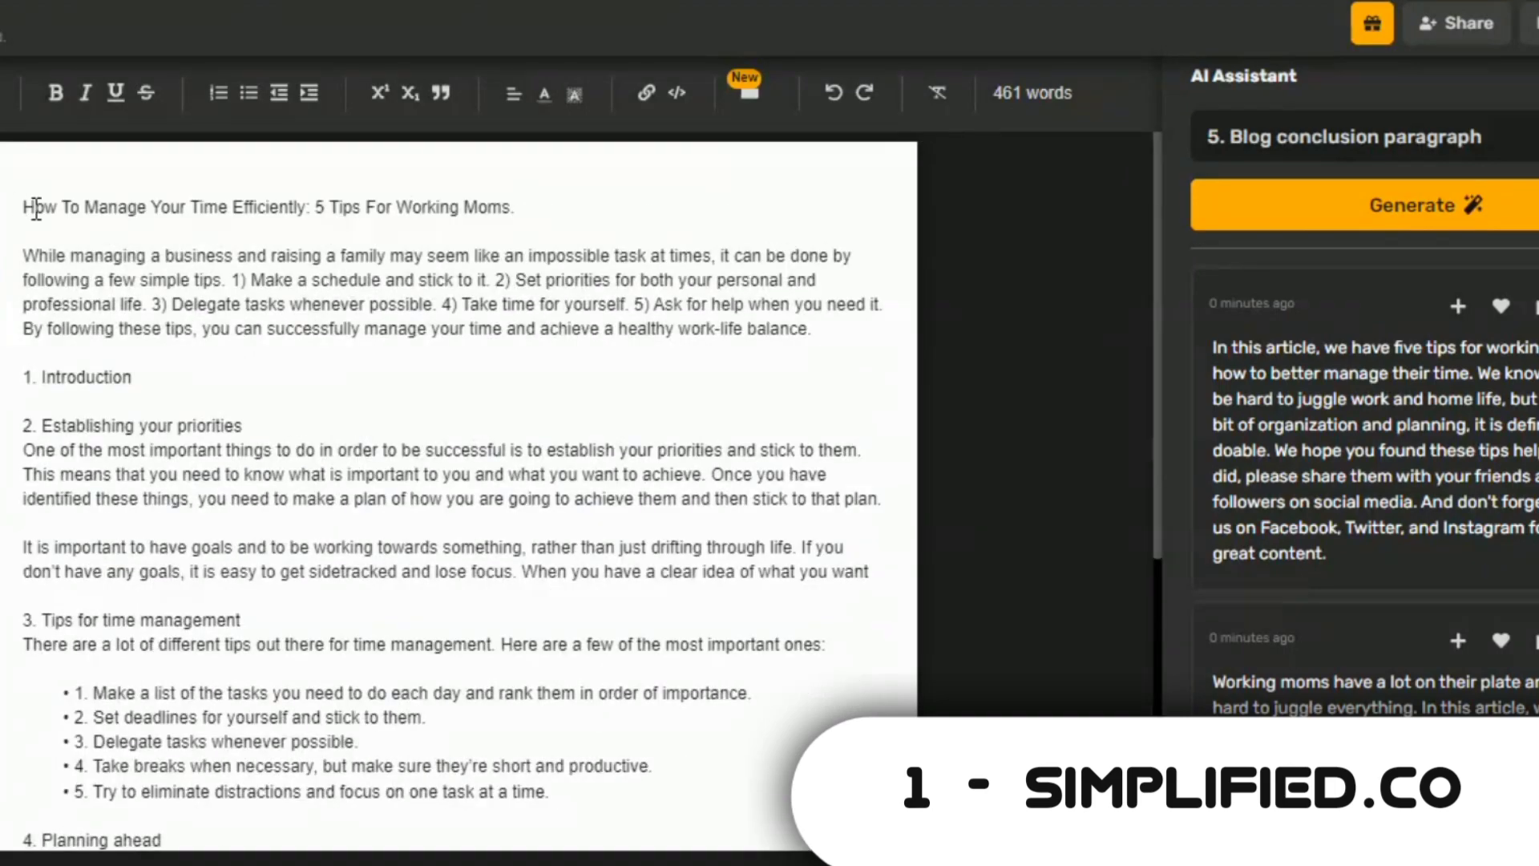
pyautogui.hotkey('ctrl', 'a')
pyautogui.rightClick(443, 325)
pyautogui.click(627, 383)
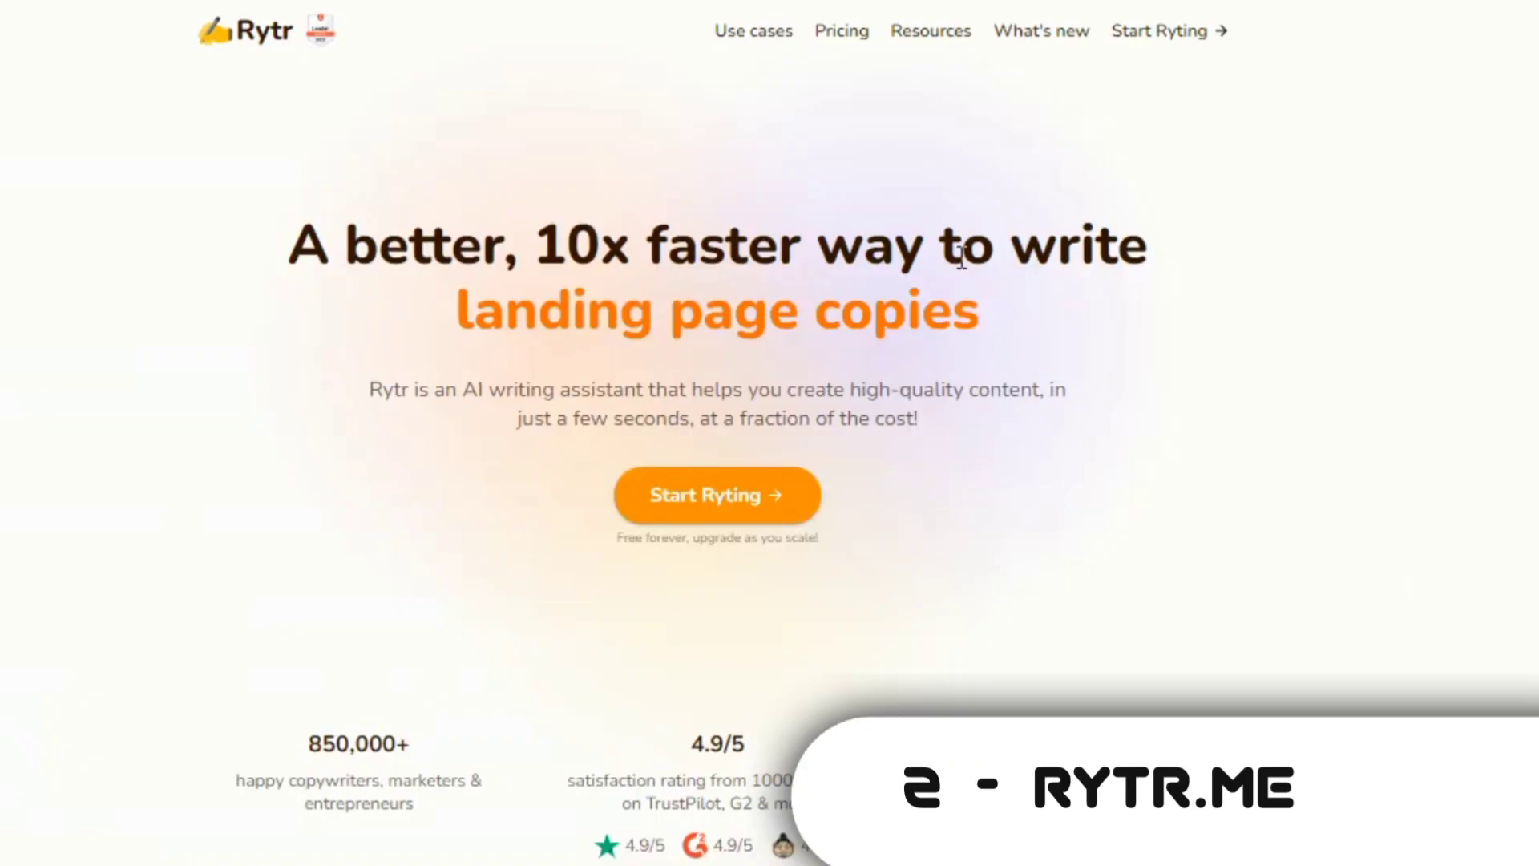
# Step: Start a Blog Idea & Outline document for 'time management for content creators' with 2 variants
pyautogui.scroll(-10, 961, 254)
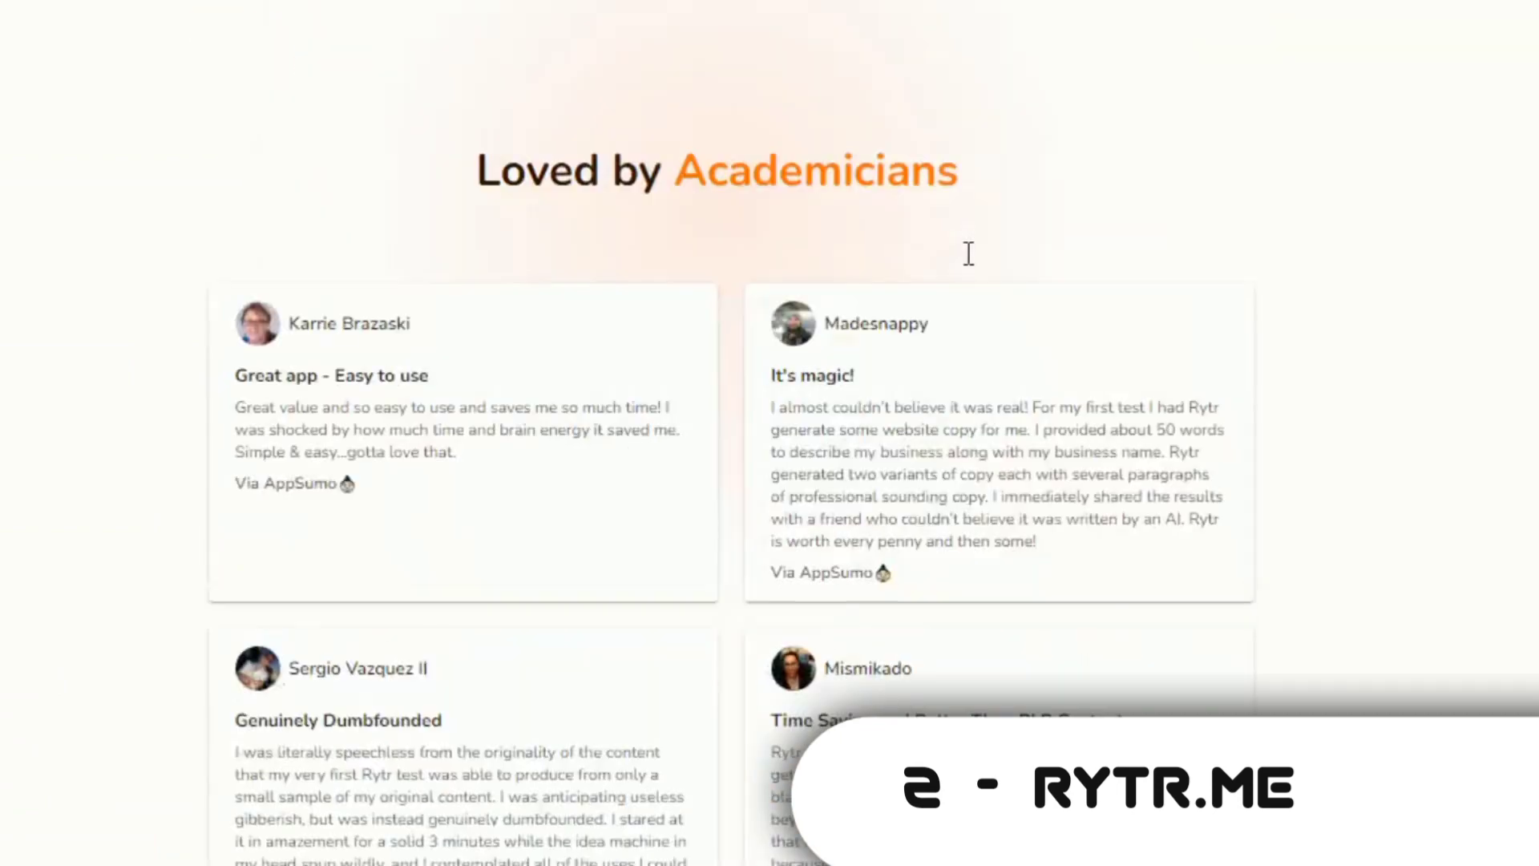
pyautogui.scroll(-5, 969, 252)
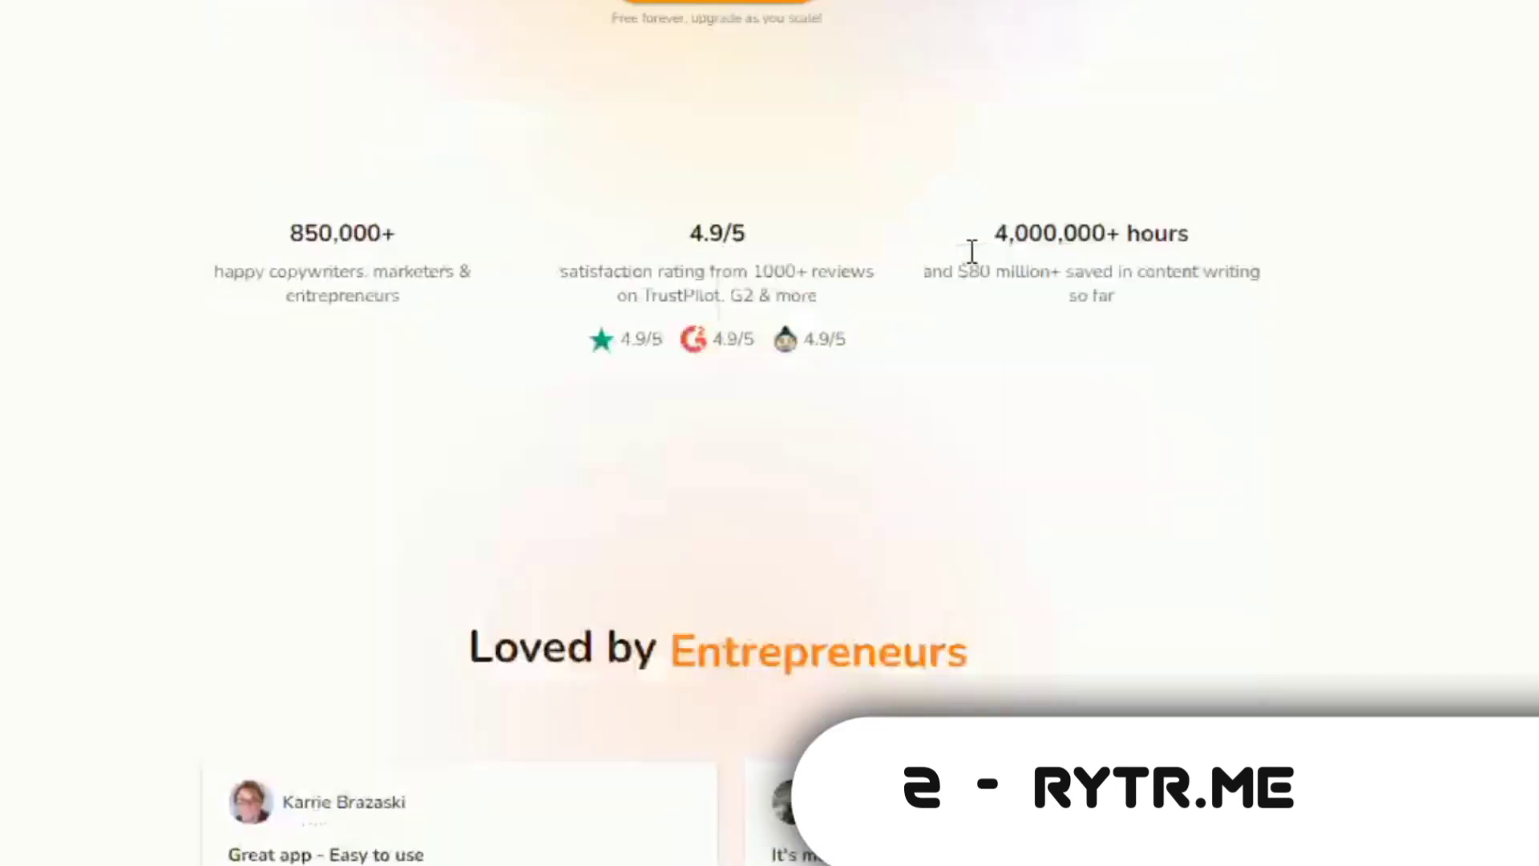
pyautogui.scroll(-10, 971, 251)
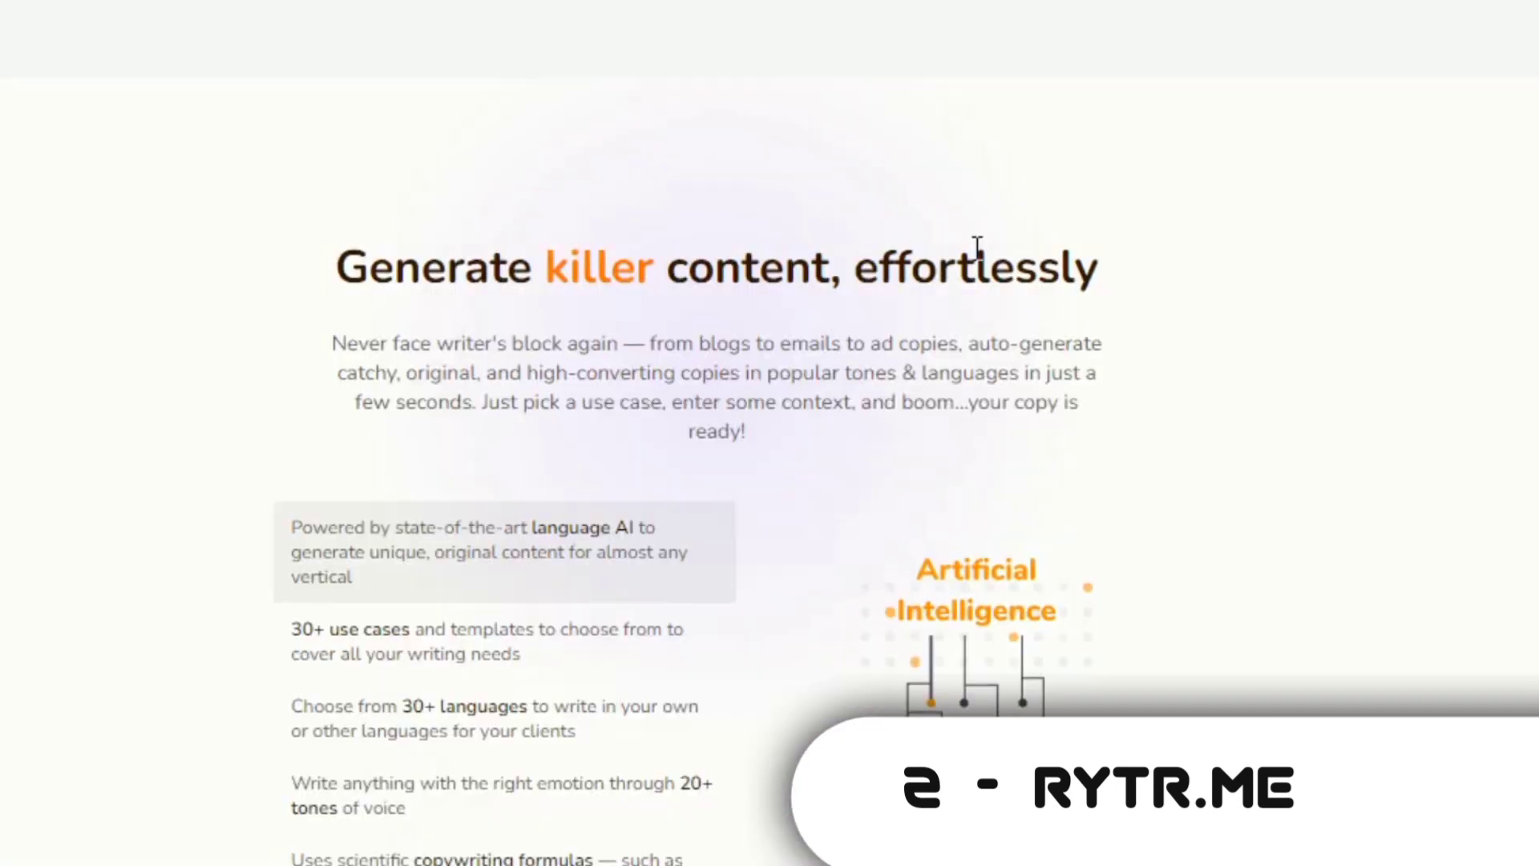
pyautogui.scroll(10, 979, 248)
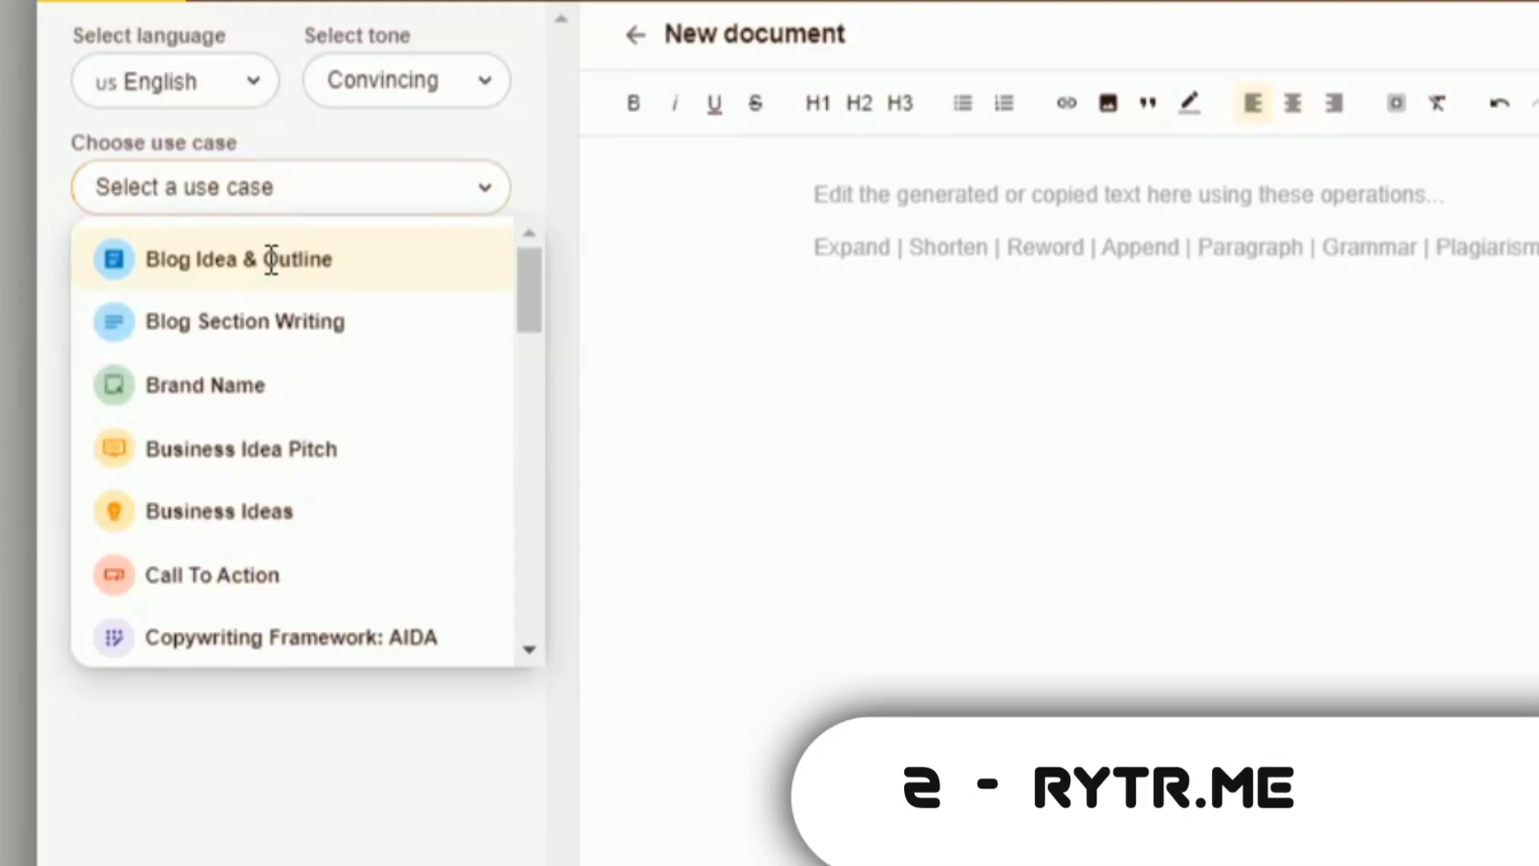
pyautogui.click(268, 257)
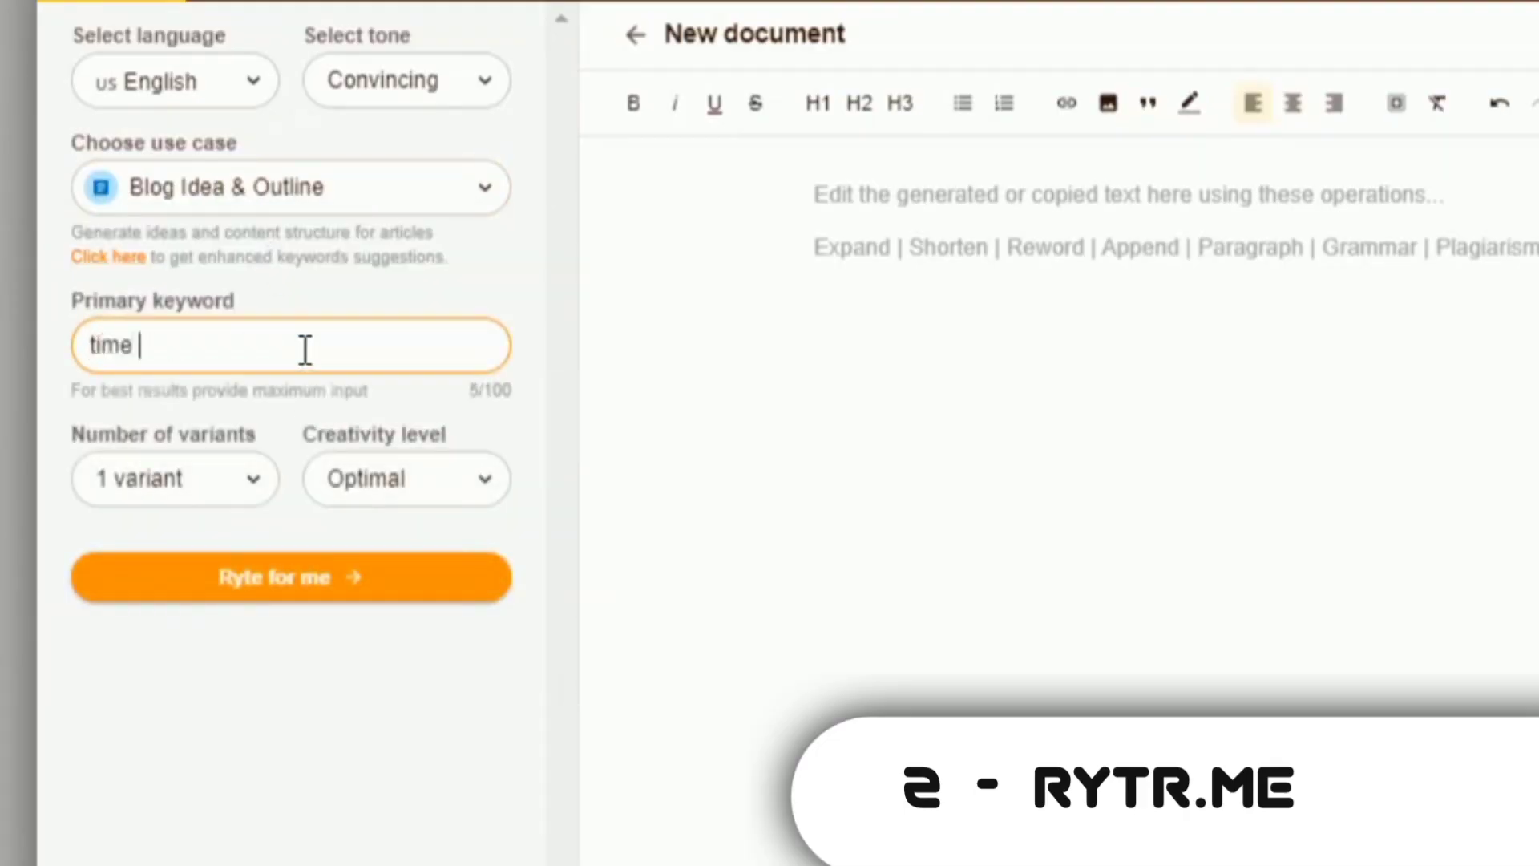
pyautogui.click(240, 493)
pyautogui.click(264, 585)
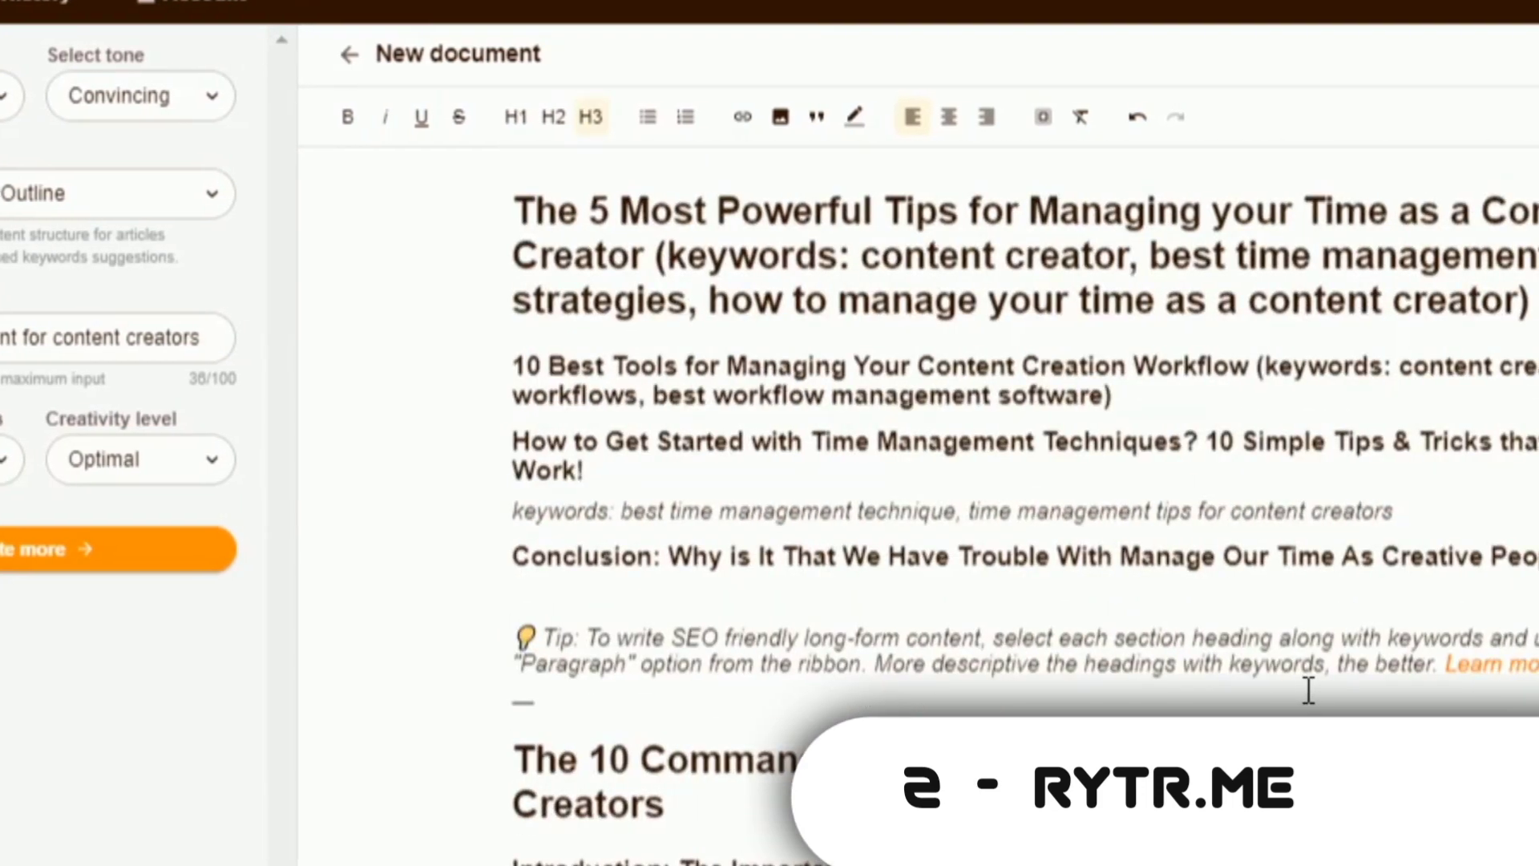
# Step: Switch to section writing and generate text from the Introduction heading and its keywords
pyautogui.click(57, 188)
pyautogui.click(26, 312)
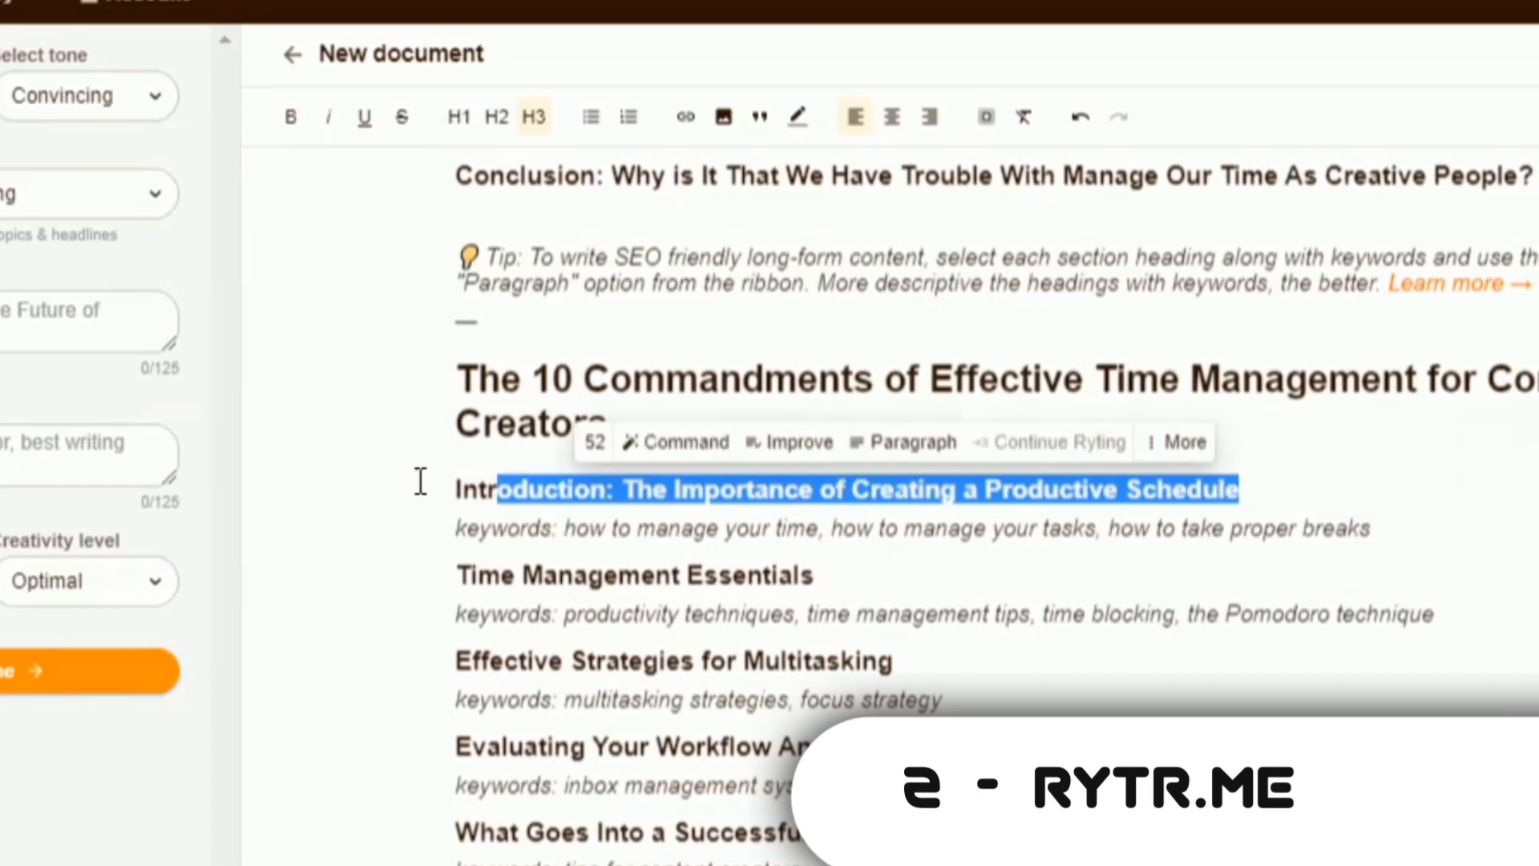
pyautogui.hotkey('ctrl', 'c')
pyautogui.click(88, 321)
pyautogui.hotkey('ctrl', 'v')
pyautogui.moveTo(1363, 529); pyautogui.dragTo(409, 530)
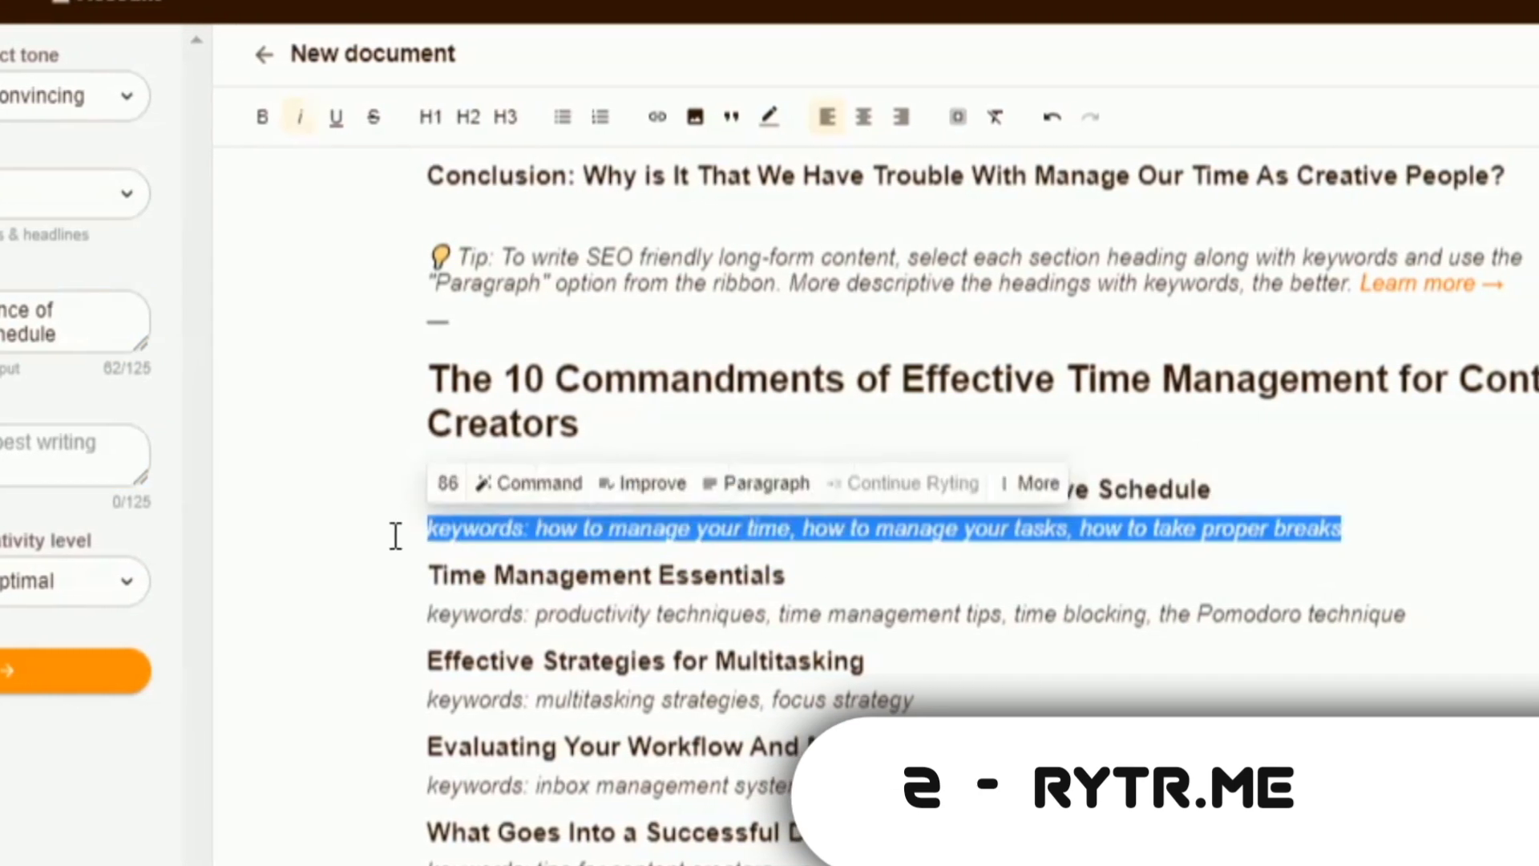
pyautogui.hotkey('ctrl', 'c')
pyautogui.rightClick(24, 461)
pyautogui.click(131, 124)
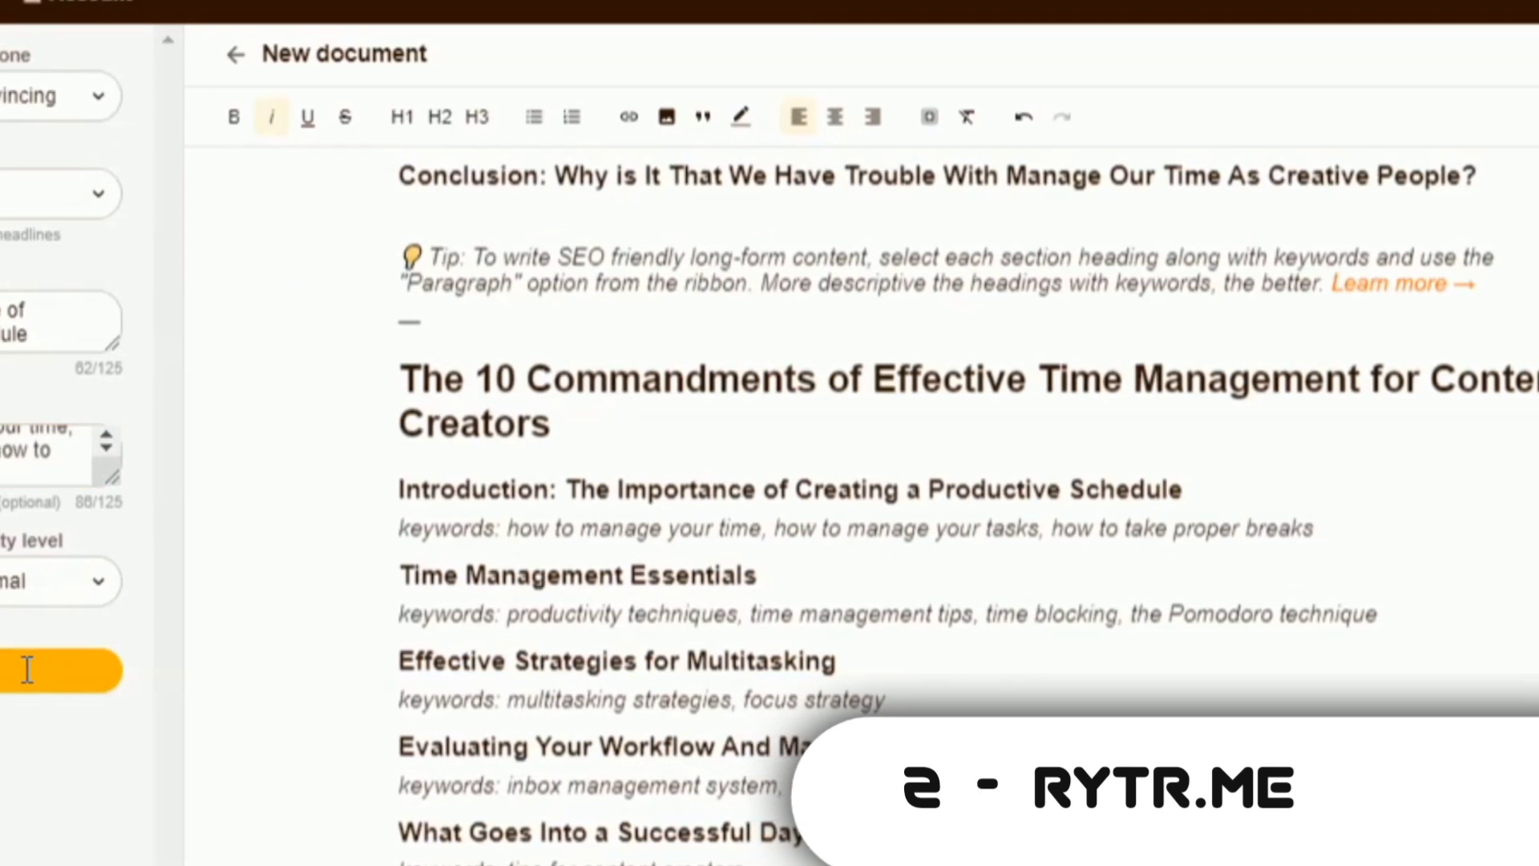
pyautogui.click(21, 669)
# Step: Paste the generated paragraphs under Introduction, replacing its keywords line
pyautogui.scroll(-3, 732, 690)
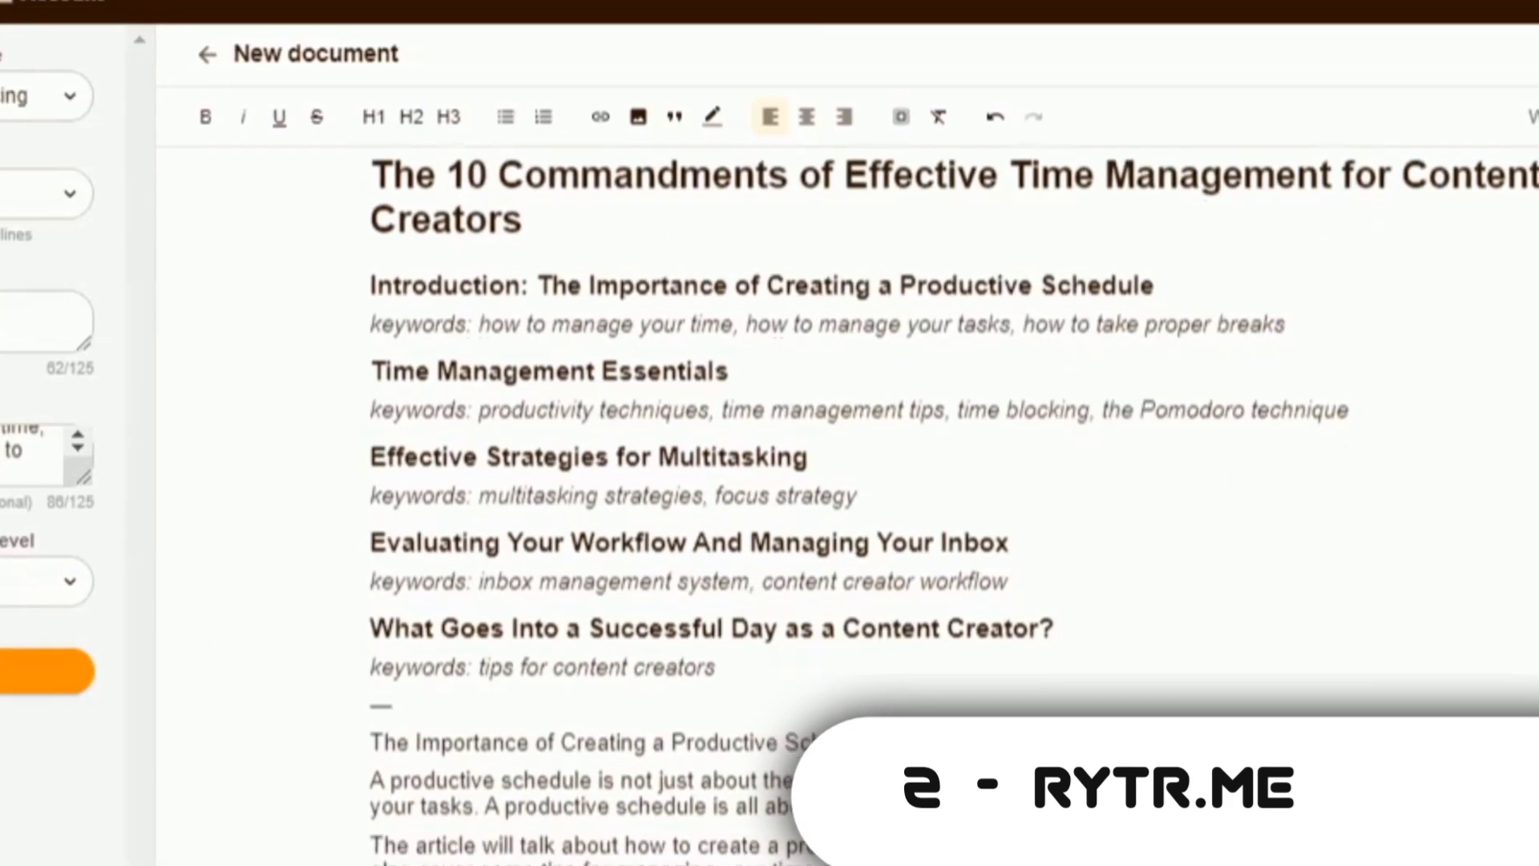
pyautogui.moveTo(1278, 324); pyautogui.dragTo(257, 333)
pyautogui.hotkey('ctrl', 'v')
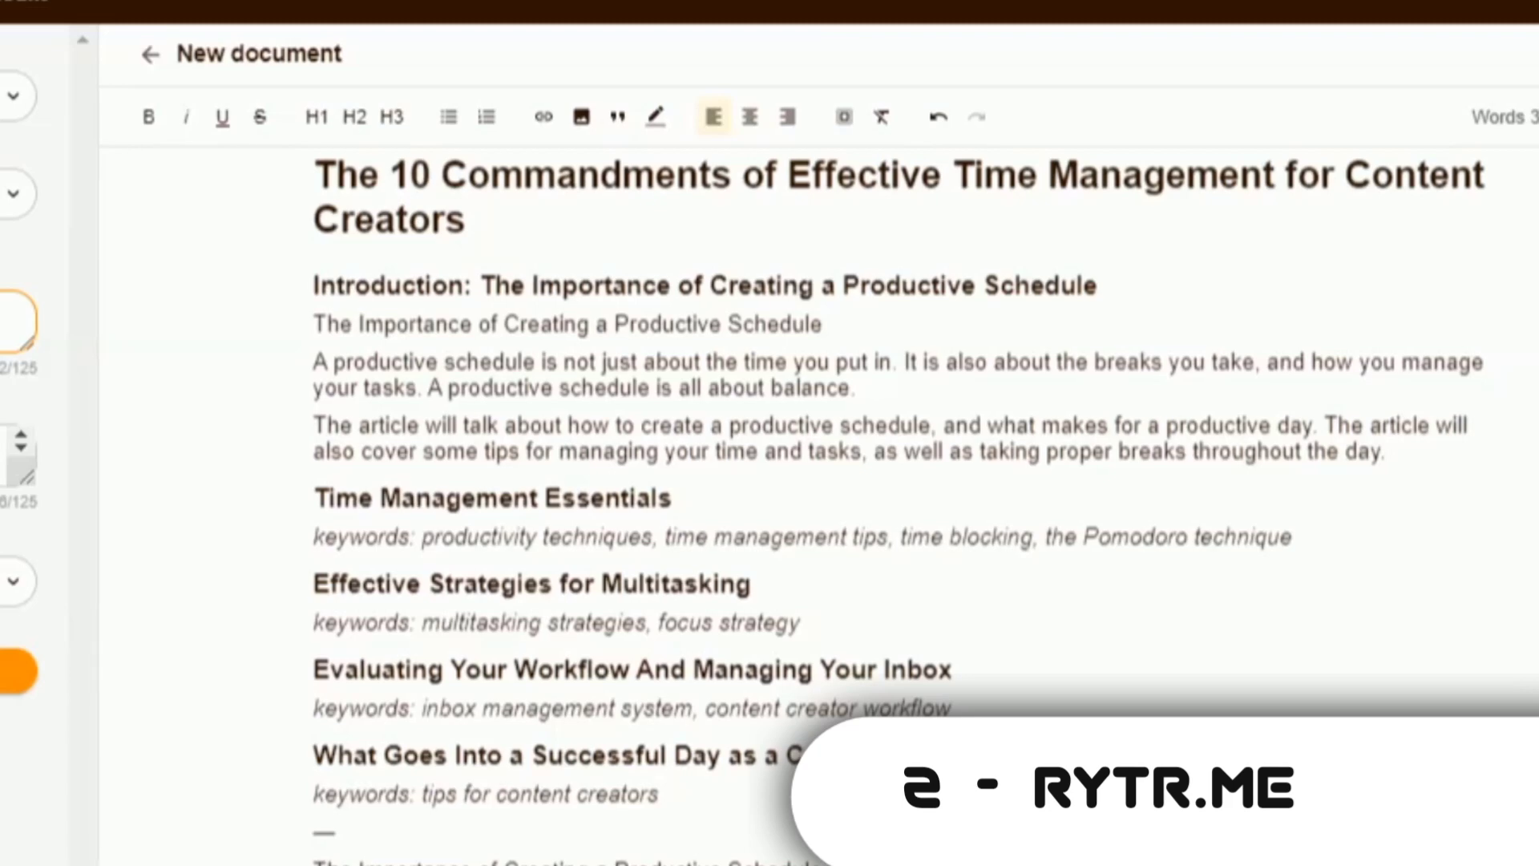
pyautogui.moveTo(680, 498); pyautogui.dragTo(156, 497)
pyautogui.moveTo(1286, 537); pyautogui.dragTo(420, 545)
pyautogui.click(546, 561)
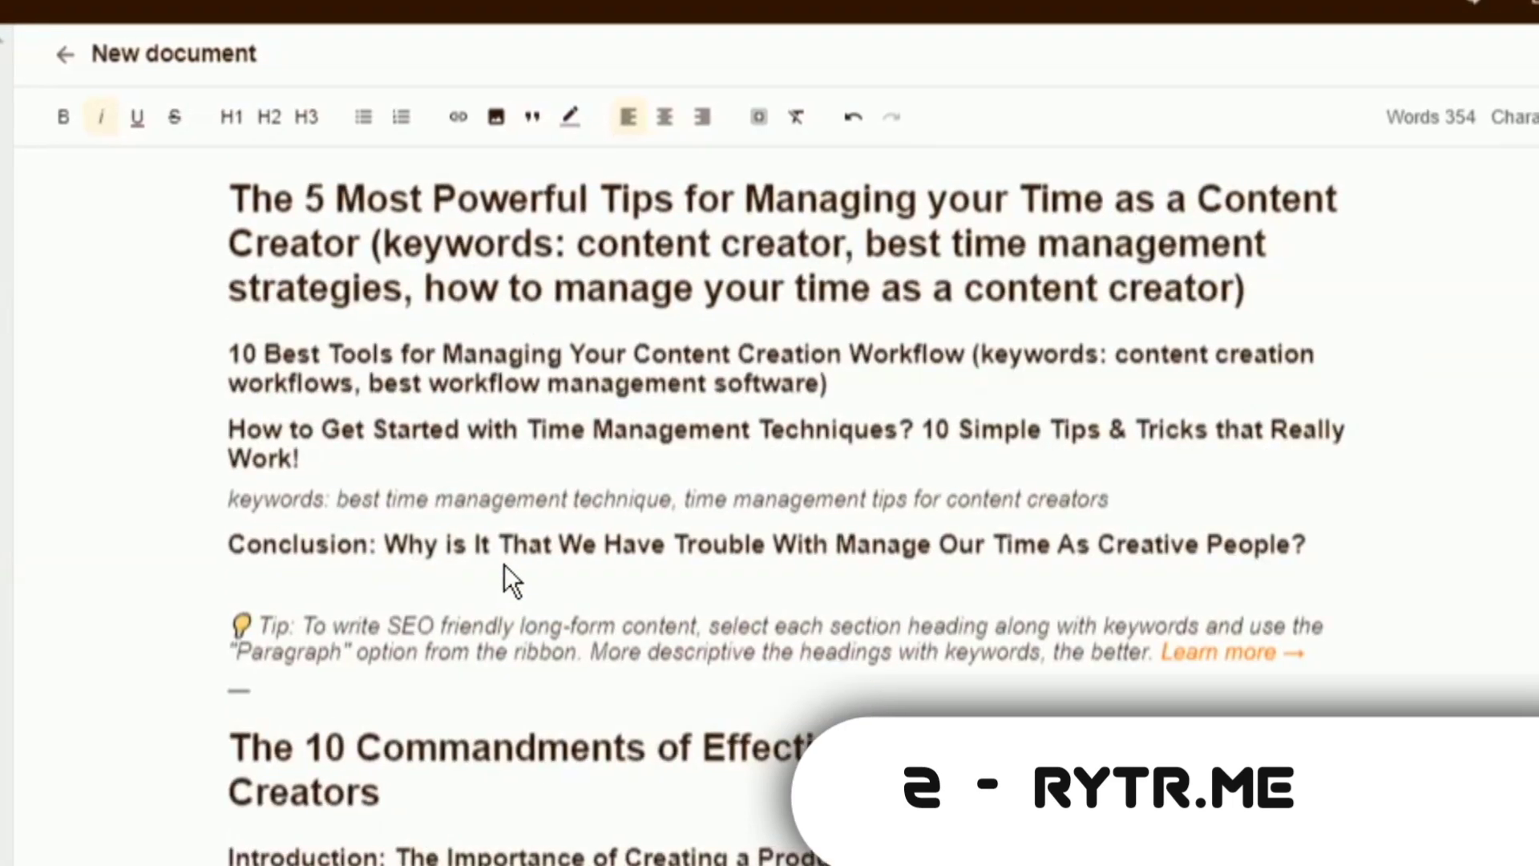
# Step: Delete the misplaced generated passage and the leftover outline headings at the top
pyautogui.moveTo(233, 690); pyautogui.dragTo(196, 652)
pyautogui.press('BackSpace')
pyautogui.scroll(-8, 711, 354)
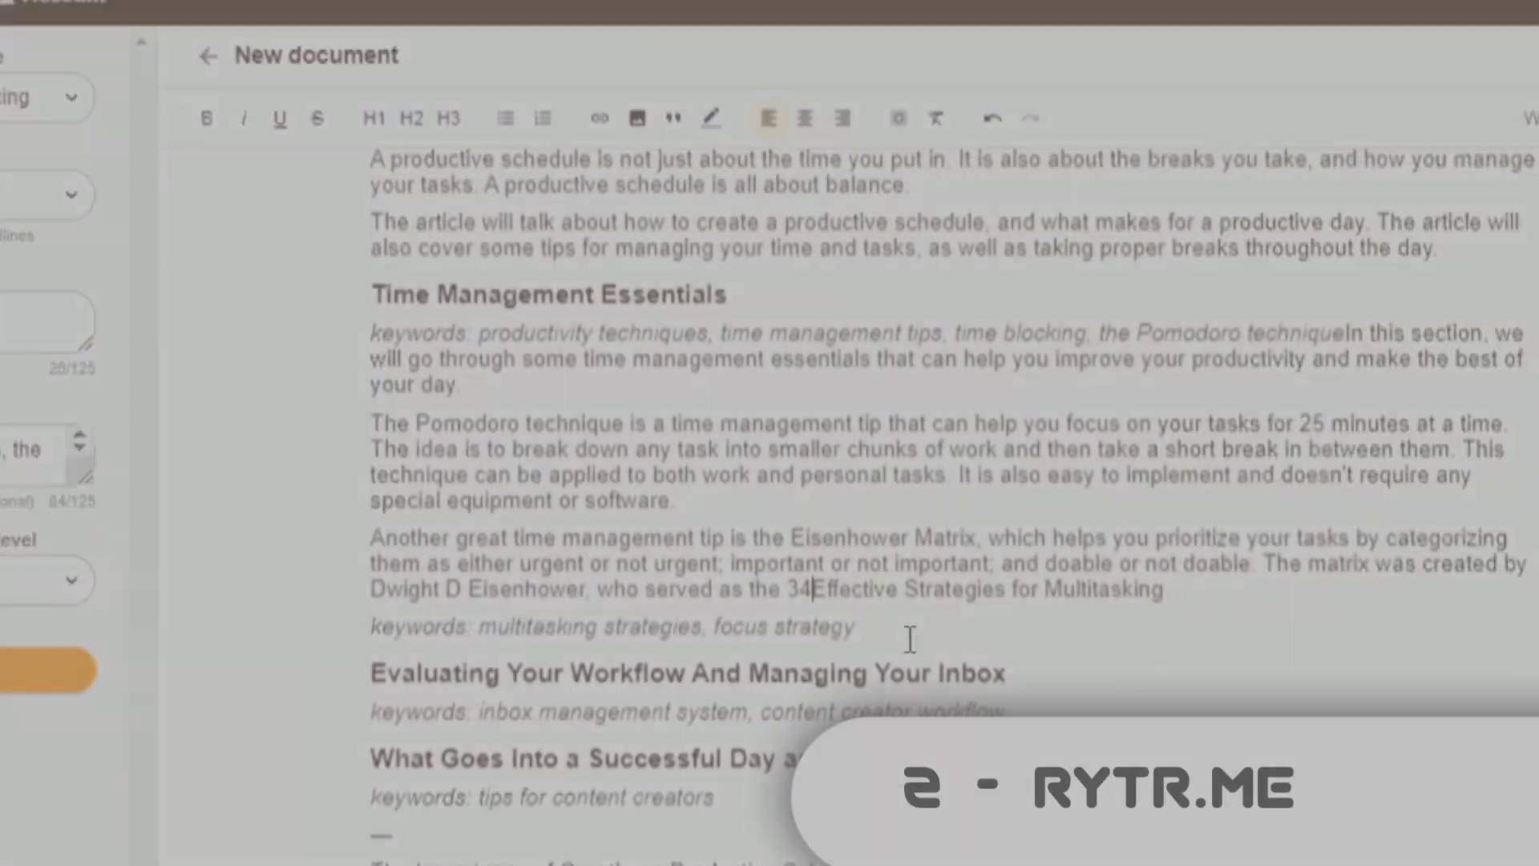
pyautogui.scroll(15, 722, 641)
pyautogui.press('BackSpace')
pyautogui.scroll(-5, 577, 299)
pyautogui.scroll(5, 515, 405)
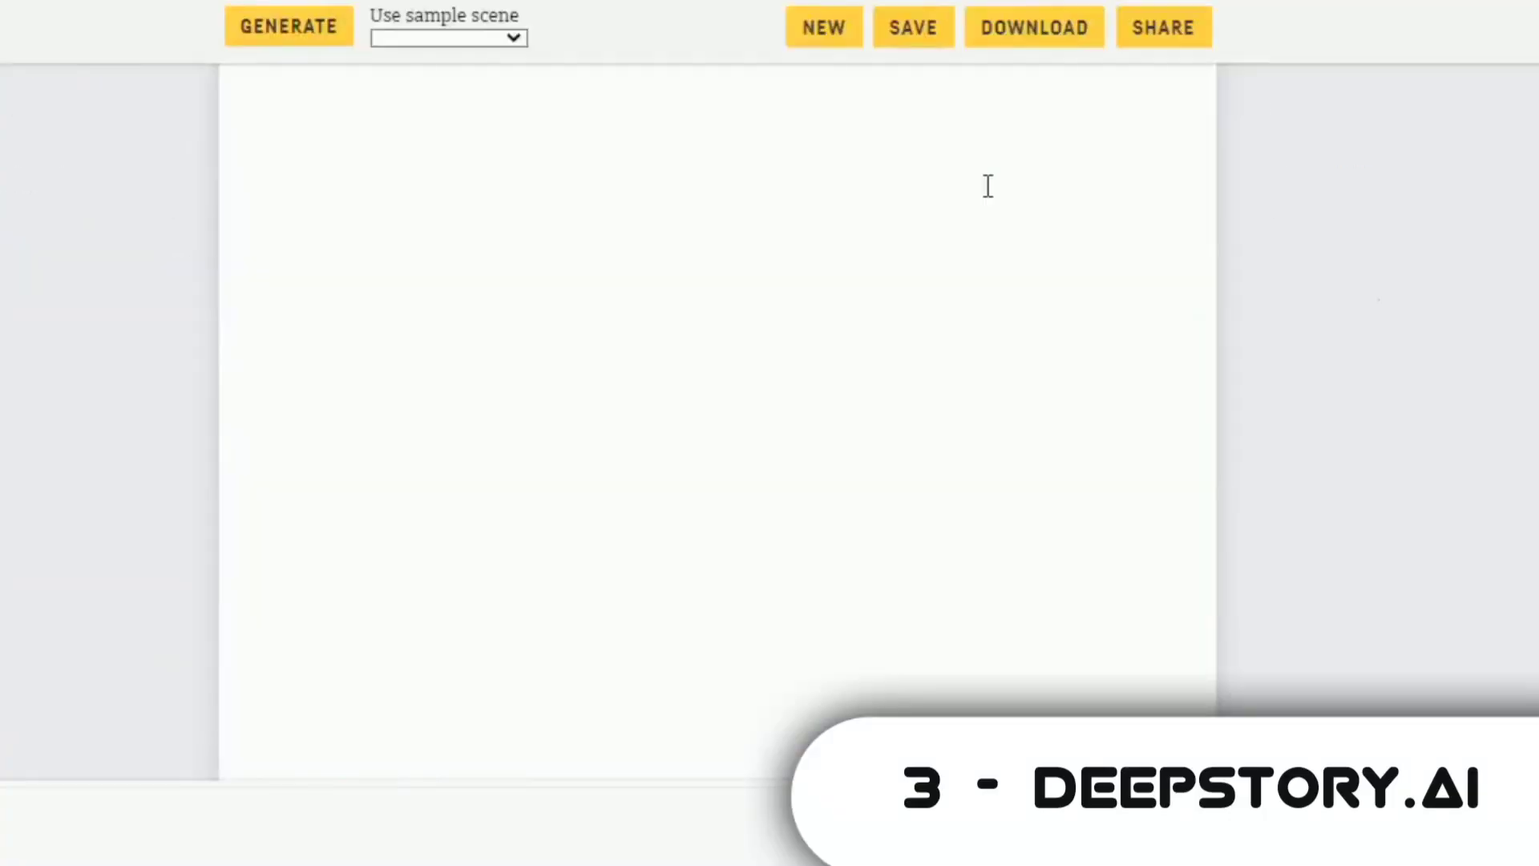
# Step: Load the Good Will Hunting sample scene in DeepStory's editor and scroll through its script
pyautogui.scroll(10, 988, 186)
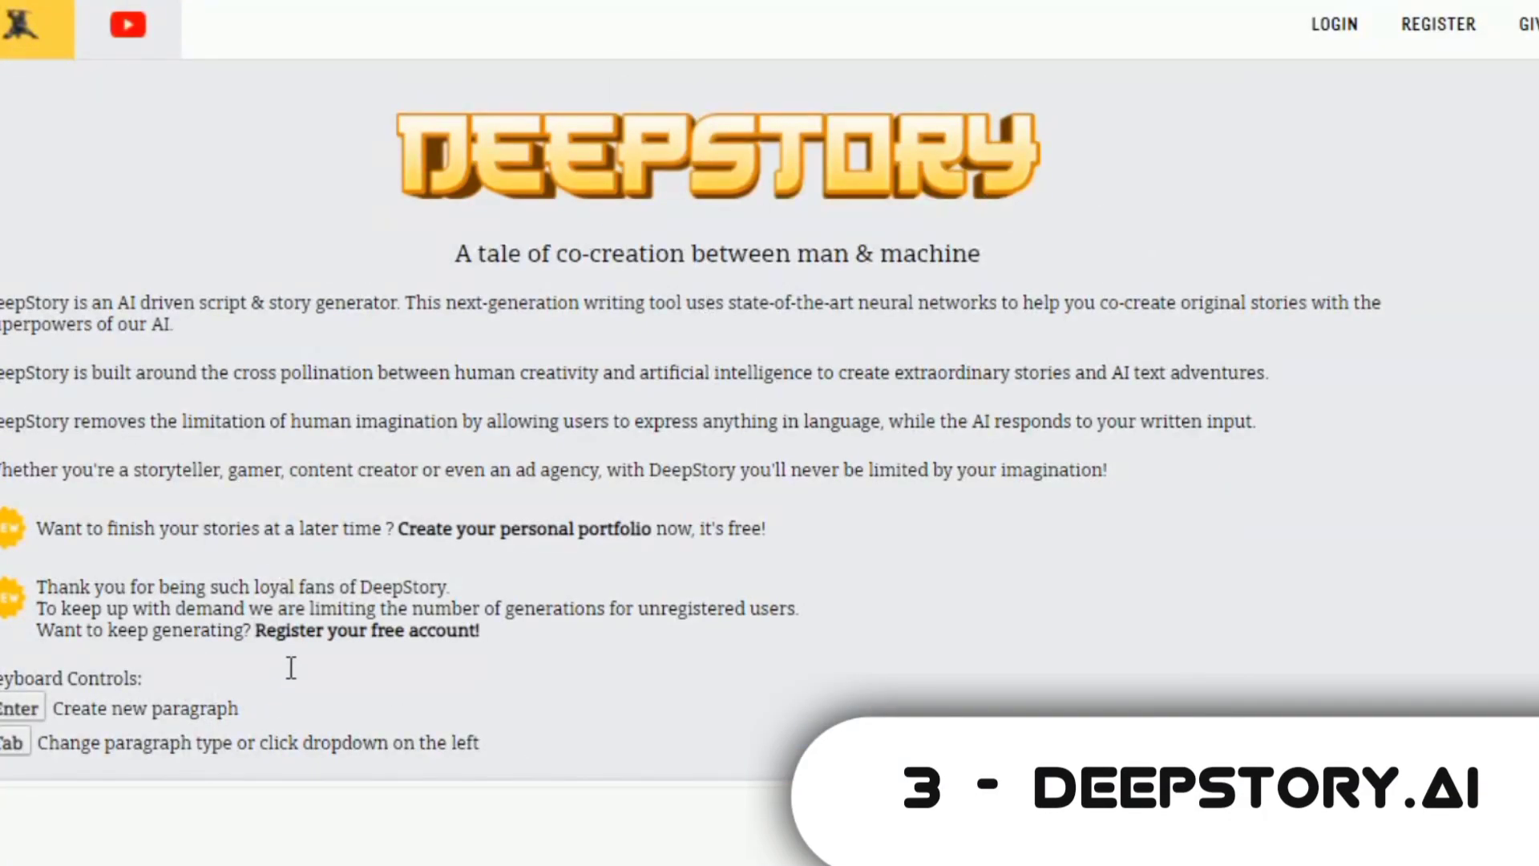
pyautogui.scroll(-10, 291, 668)
pyautogui.click(447, 34)
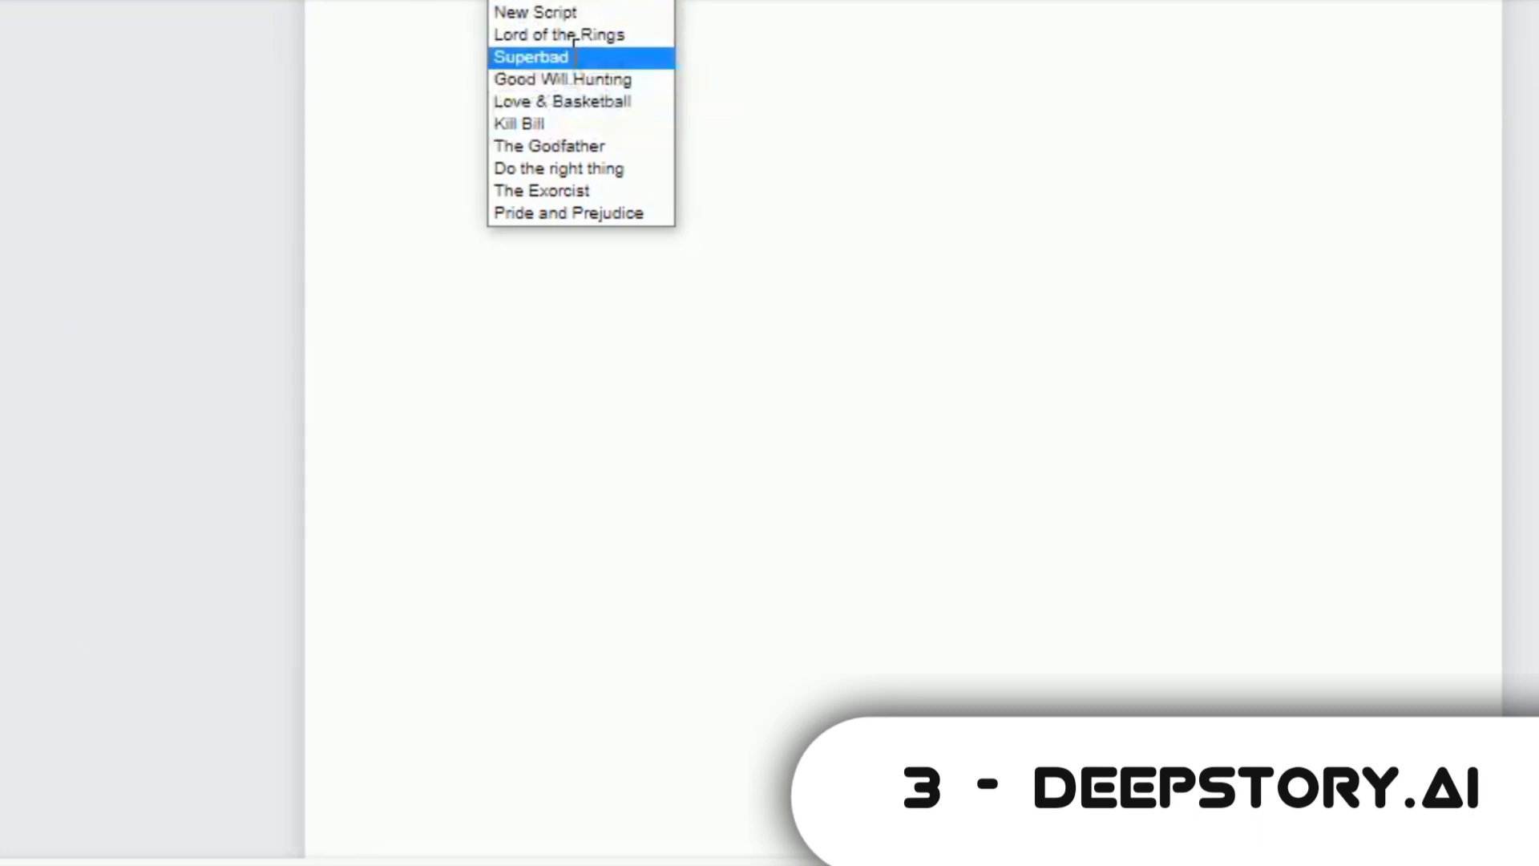
pyautogui.click(573, 79)
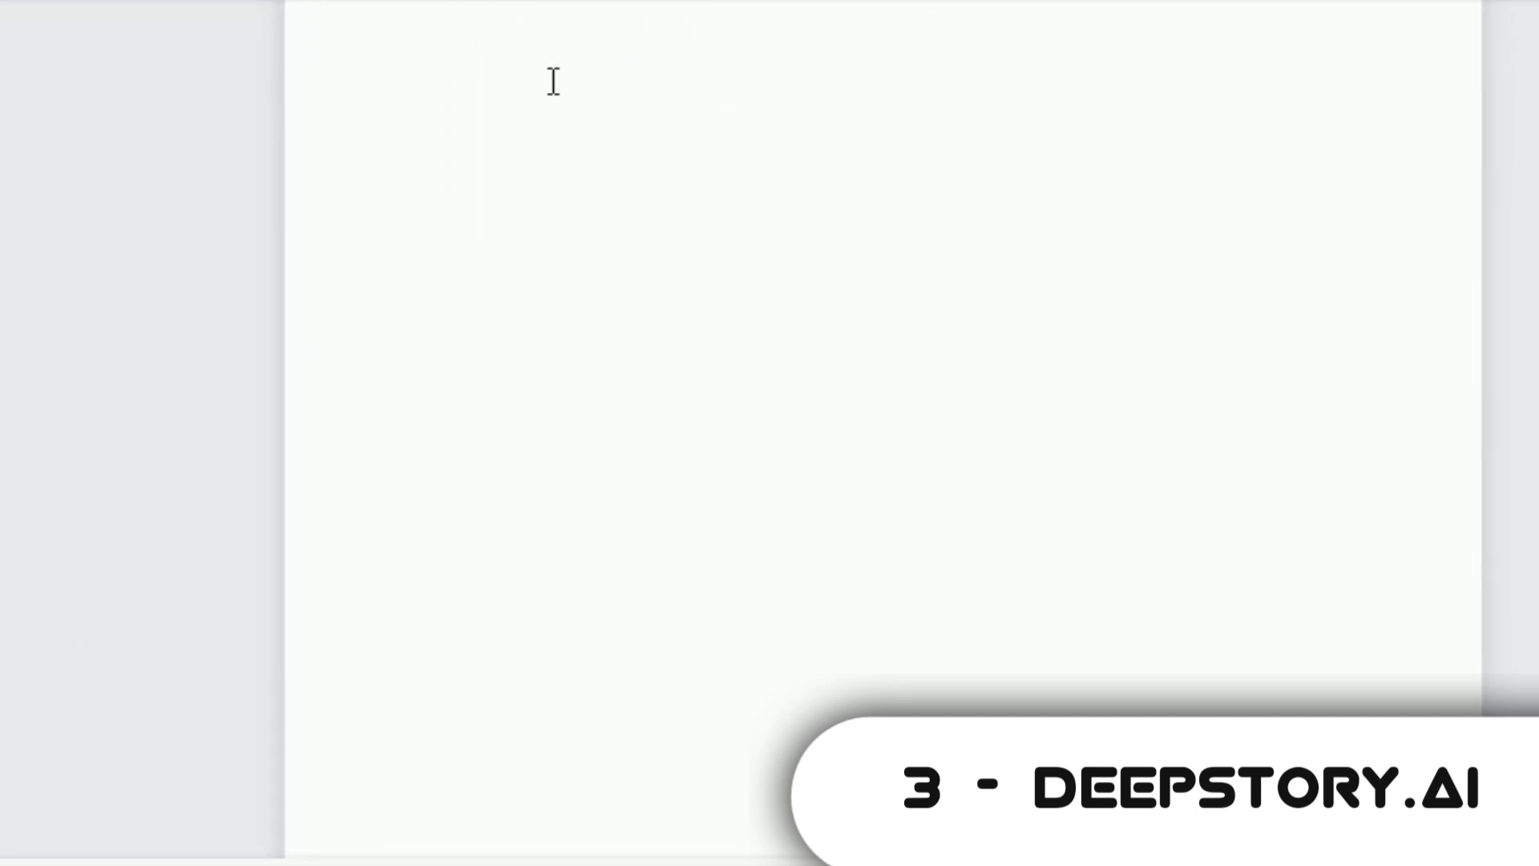
pyautogui.scroll(-10, 633, 237)
pyautogui.scroll(15, 630, 239)
pyautogui.scroll(-10, 625, 239)
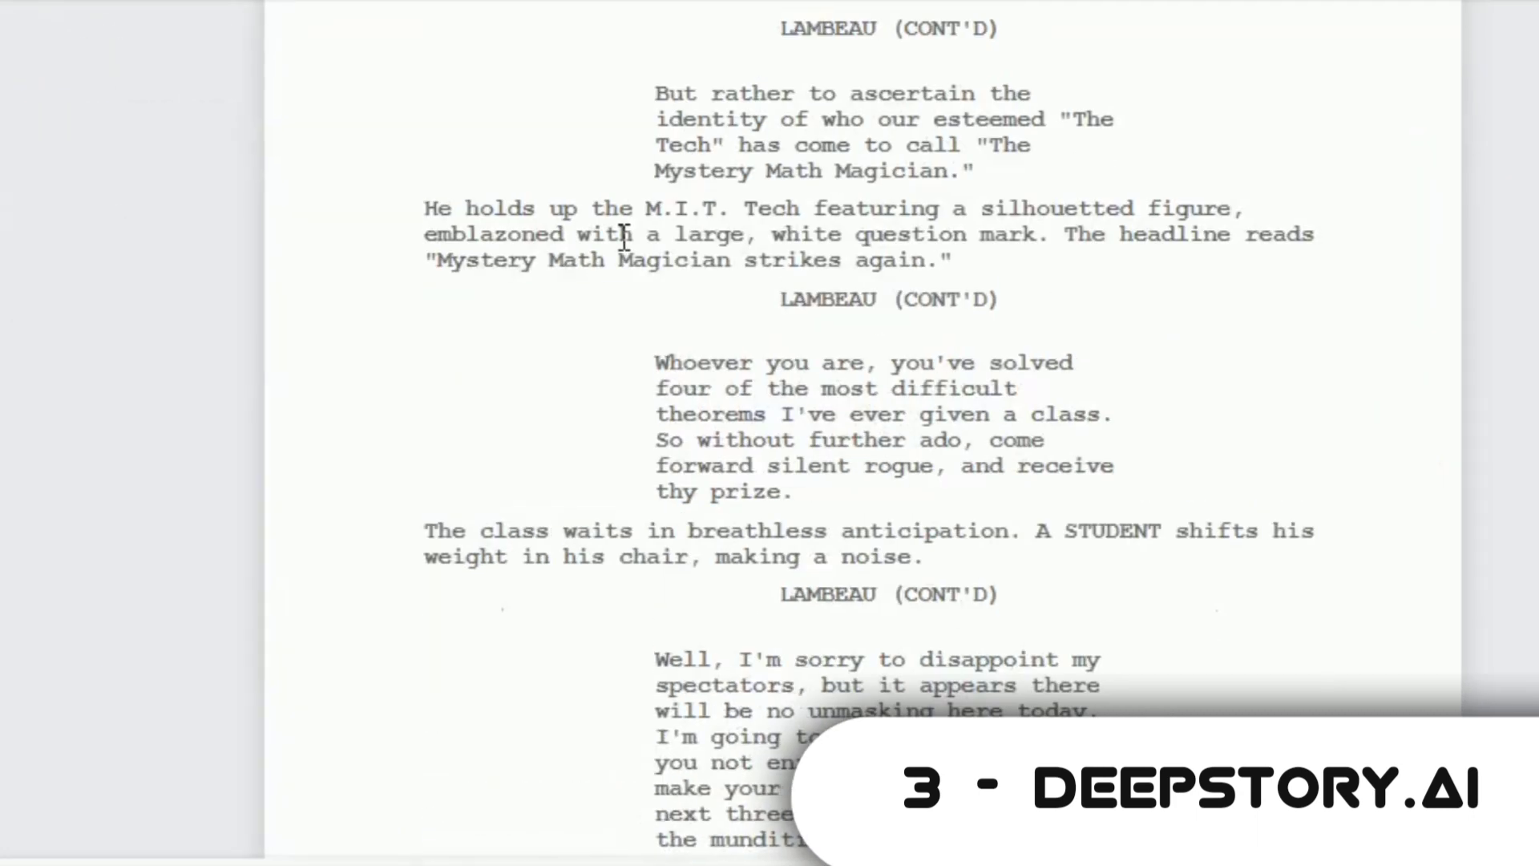
pyautogui.scroll(-10, 625, 201)
pyautogui.scroll(2, 457, 243)
pyautogui.scroll(-2, 457, 244)
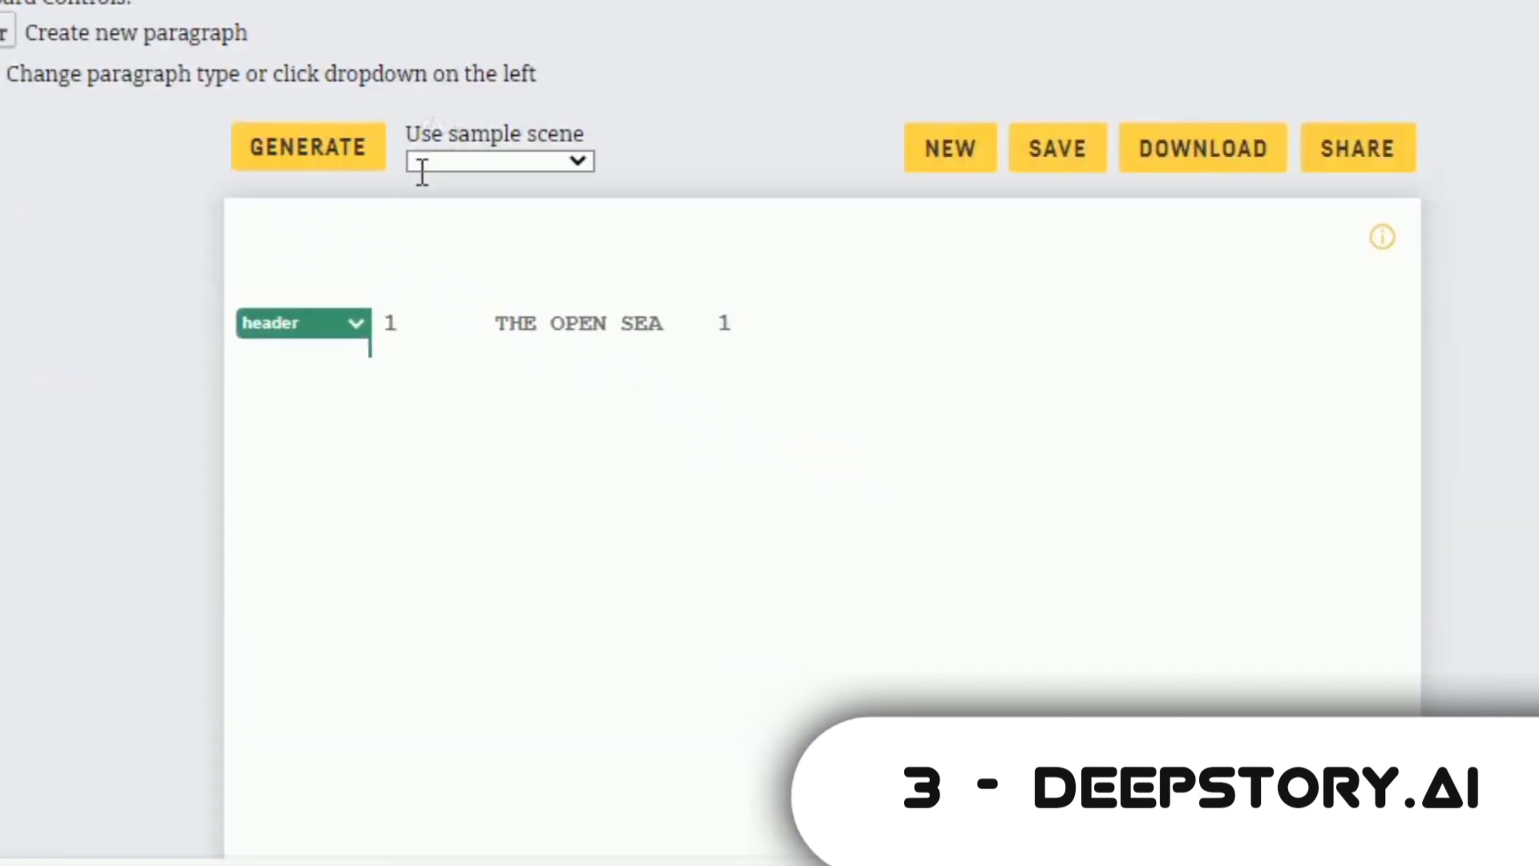
# Step: Set the first paragraph to action and have the AI generate scene text twice
pyautogui.click(353, 322)
pyautogui.click(343, 375)
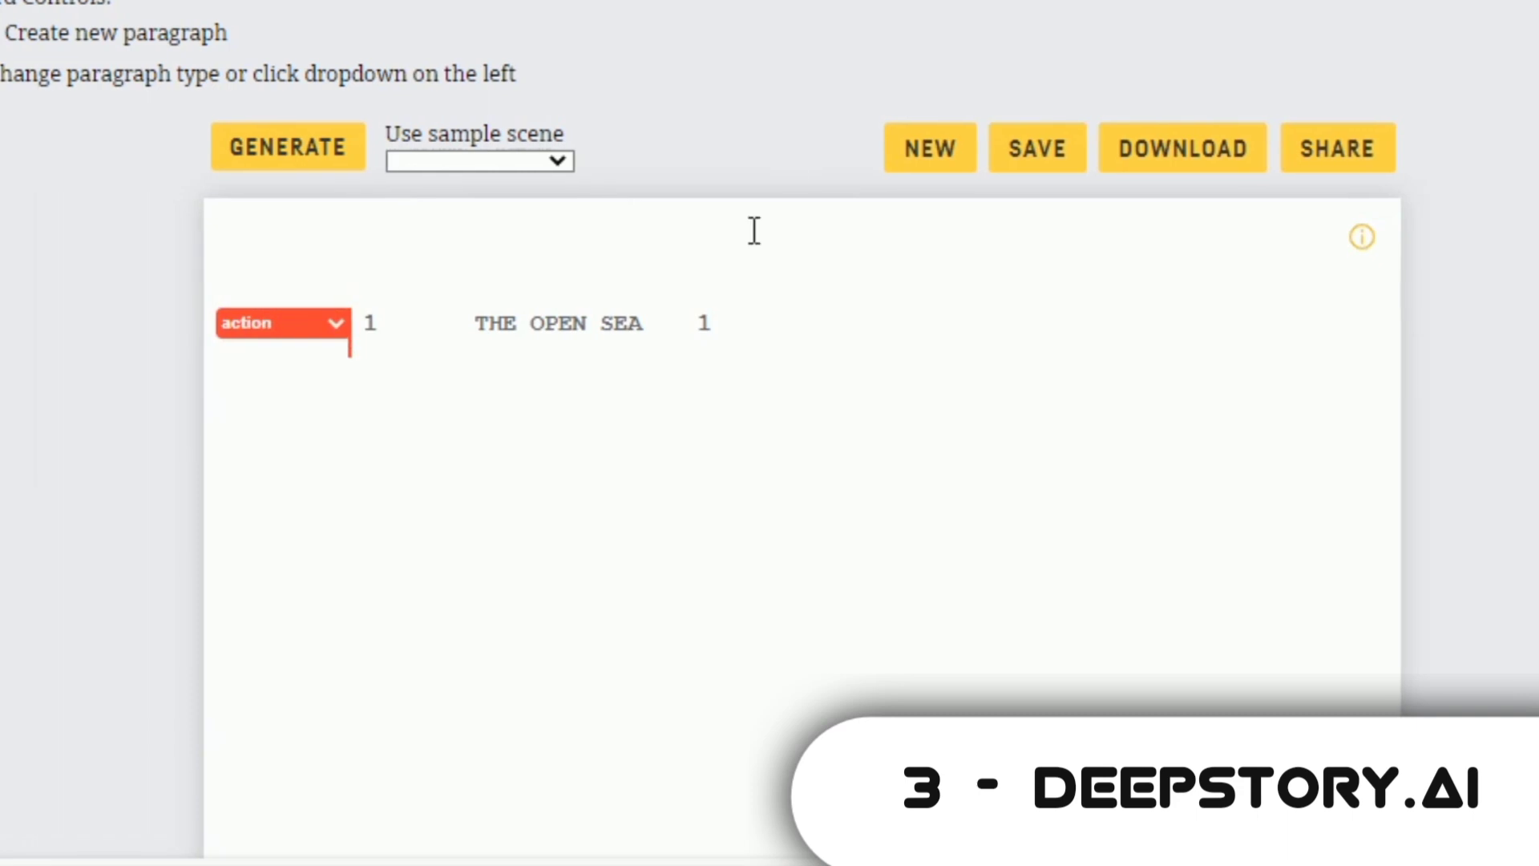
pyautogui.click(333, 153)
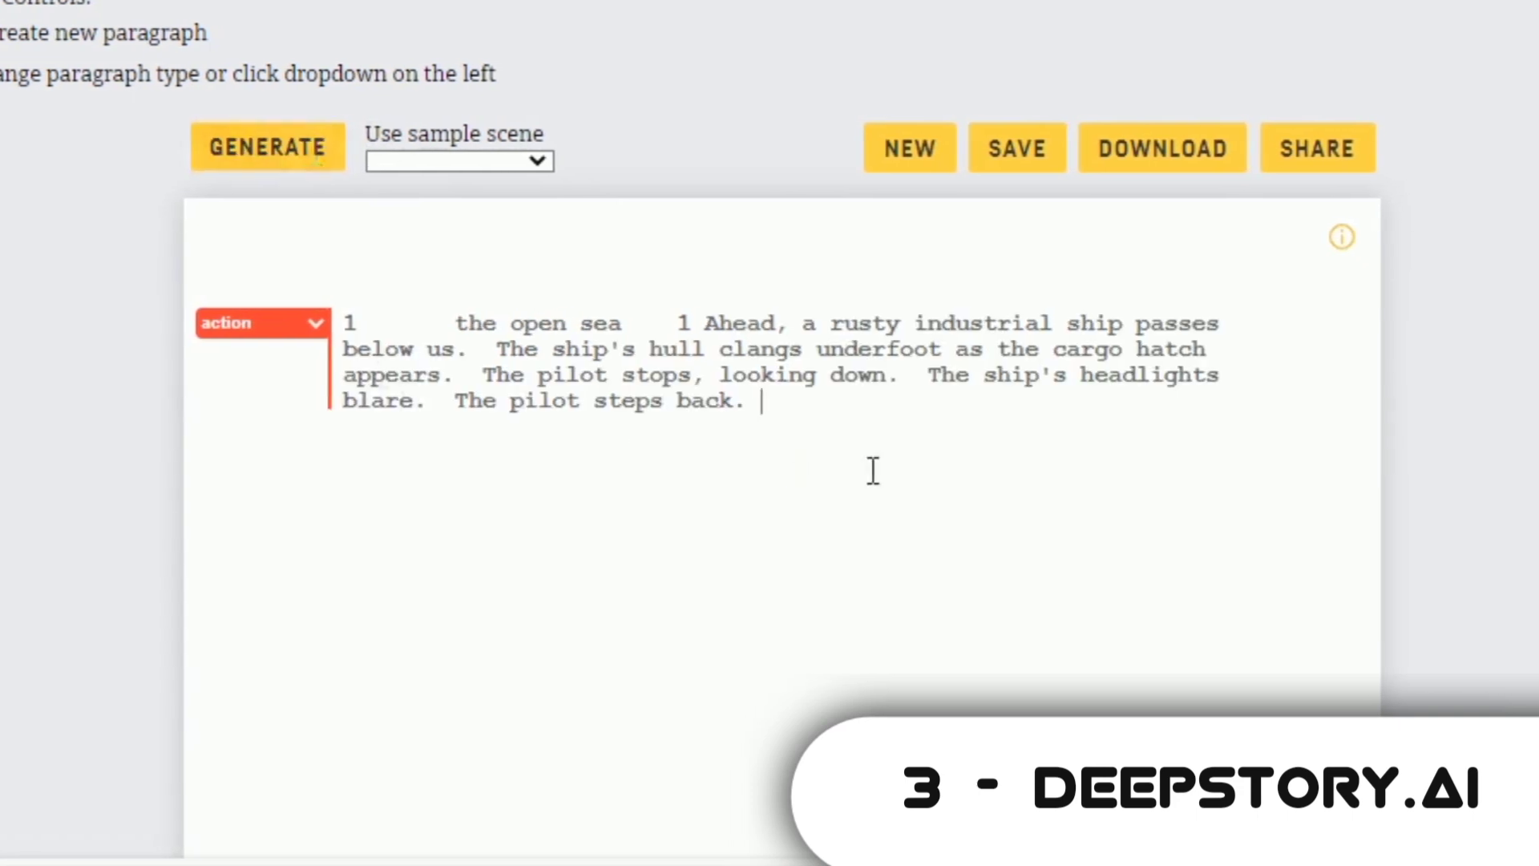
pyautogui.click(281, 148)
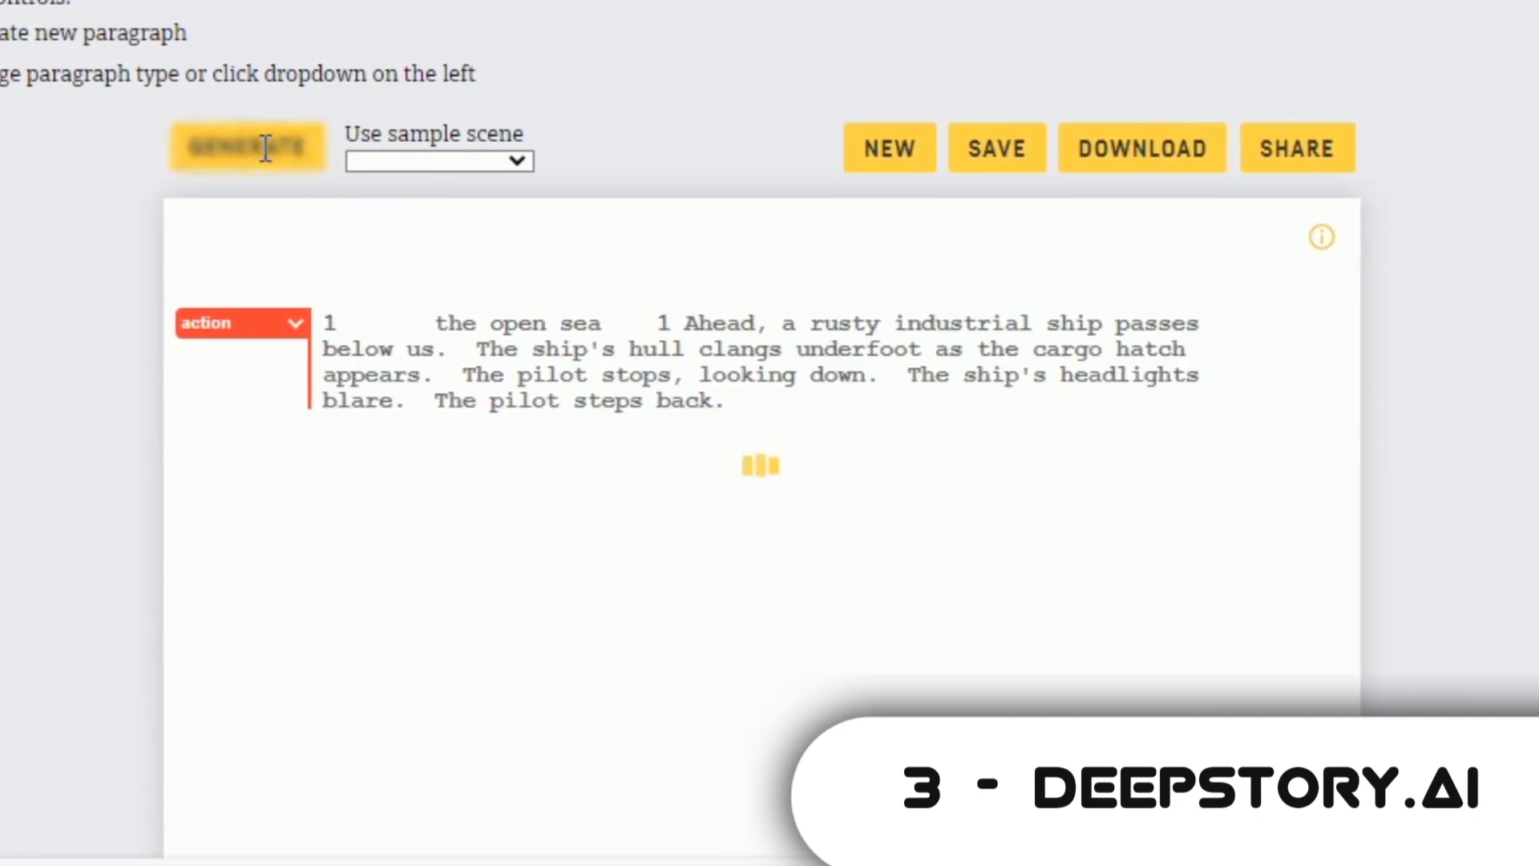
pyautogui.click(291, 323)
pyautogui.click(311, 465)
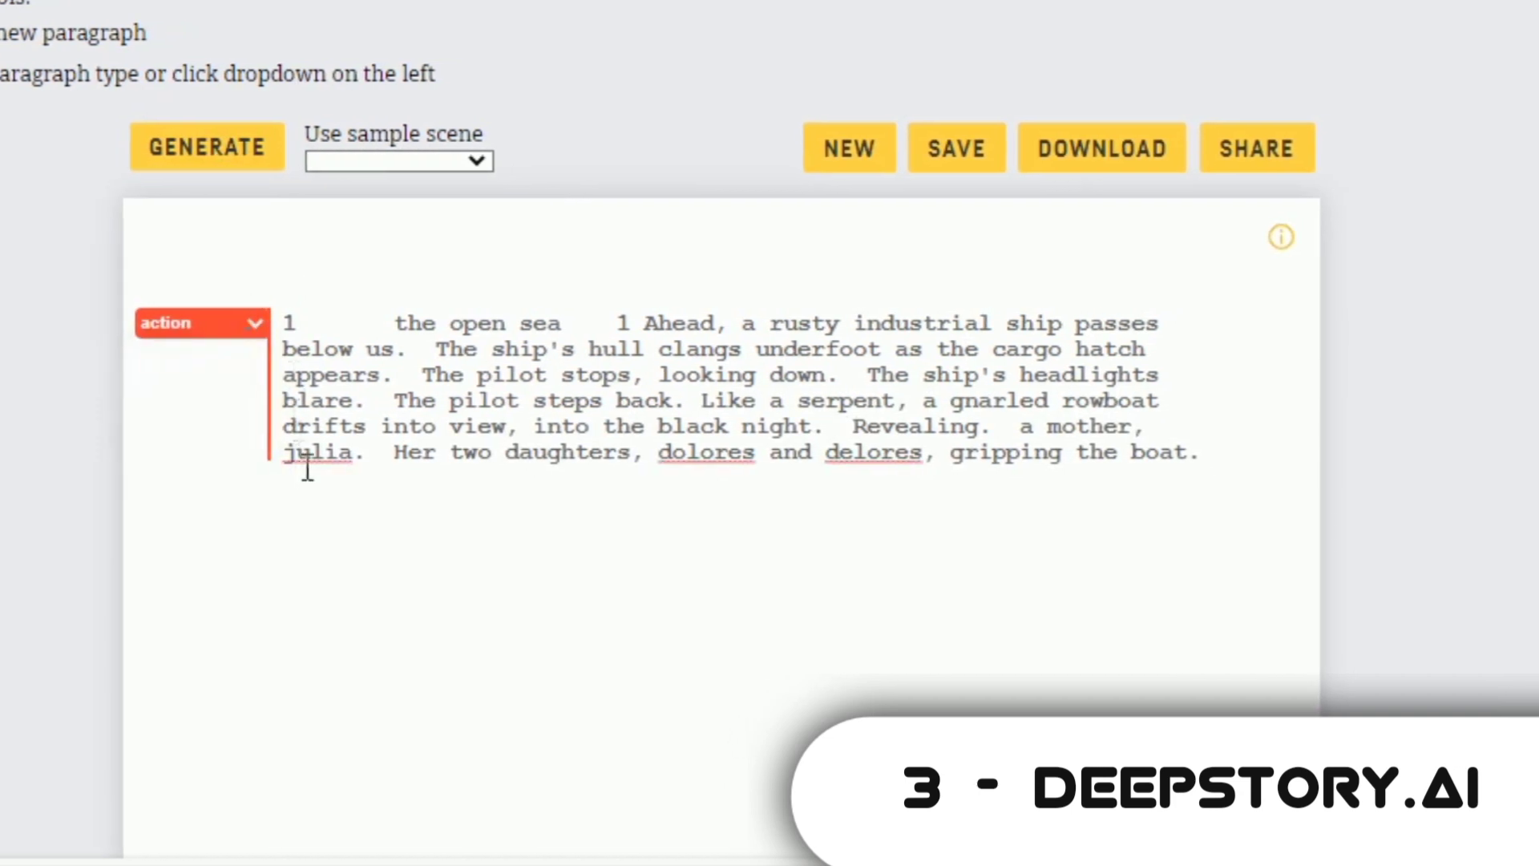
# Step: Clear the script and generate an AI character name in a new character paragraph
pyautogui.hotkey('ctrl', 'a')
pyautogui.click(1247, 468)
pyautogui.click(855, 159)
pyautogui.click(212, 322)
pyautogui.click(189, 393)
pyautogui.click(205, 145)
# Step: Start over with a dialog paragraph and generate a line of dialog
pyautogui.click(758, 165)
pyautogui.click(192, 322)
pyautogui.click(105, 416)
pyautogui.click(199, 150)
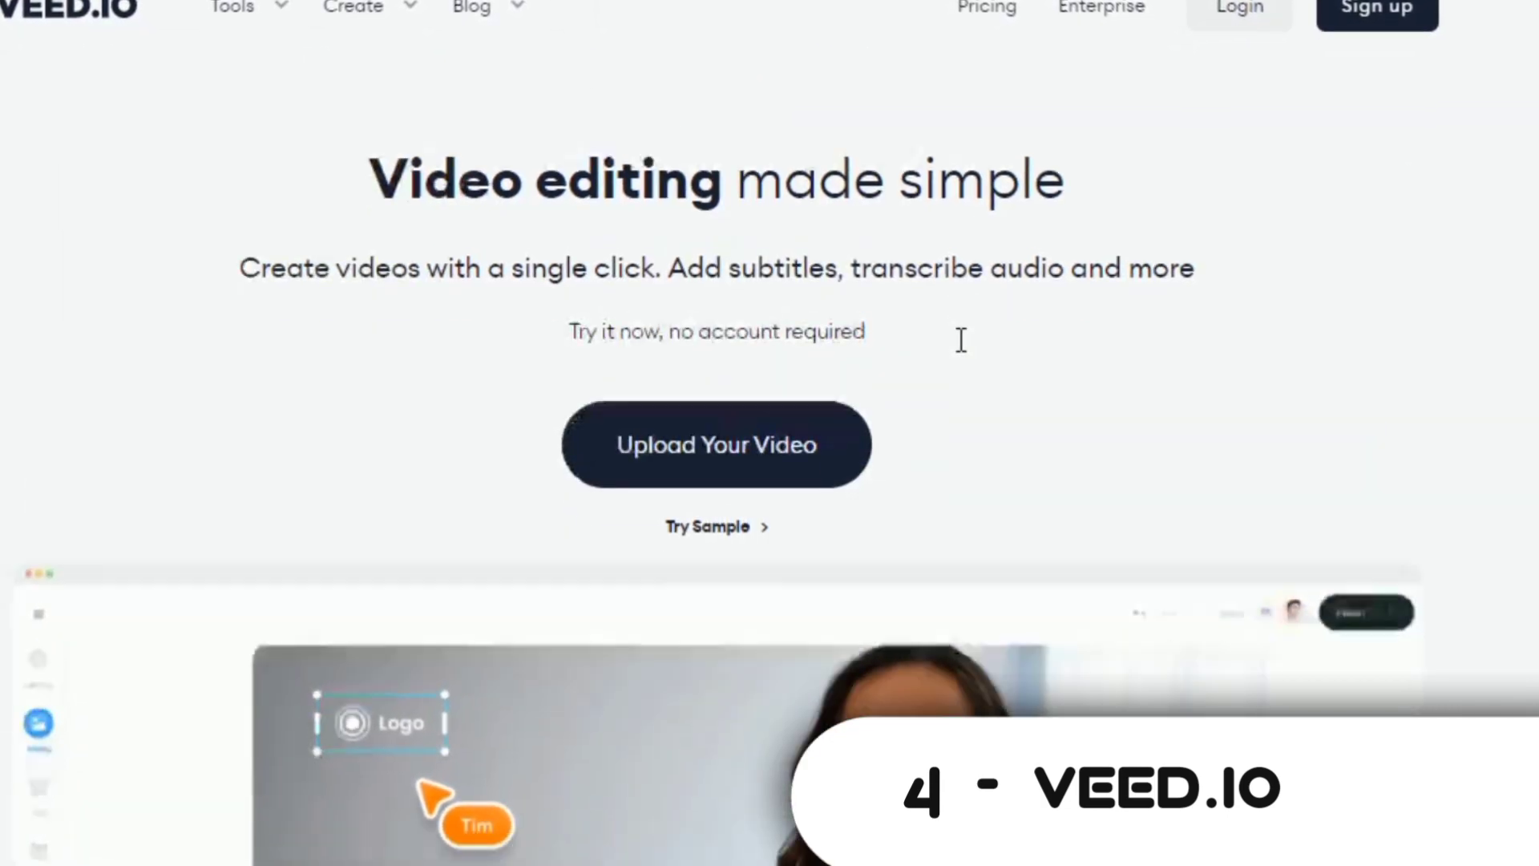
# Step: Filter VEED templates to Minimal, open the Education Template in the editor and select its video clip
pyautogui.scroll(-15, 961, 340)
pyautogui.scroll(-20, 967, 338)
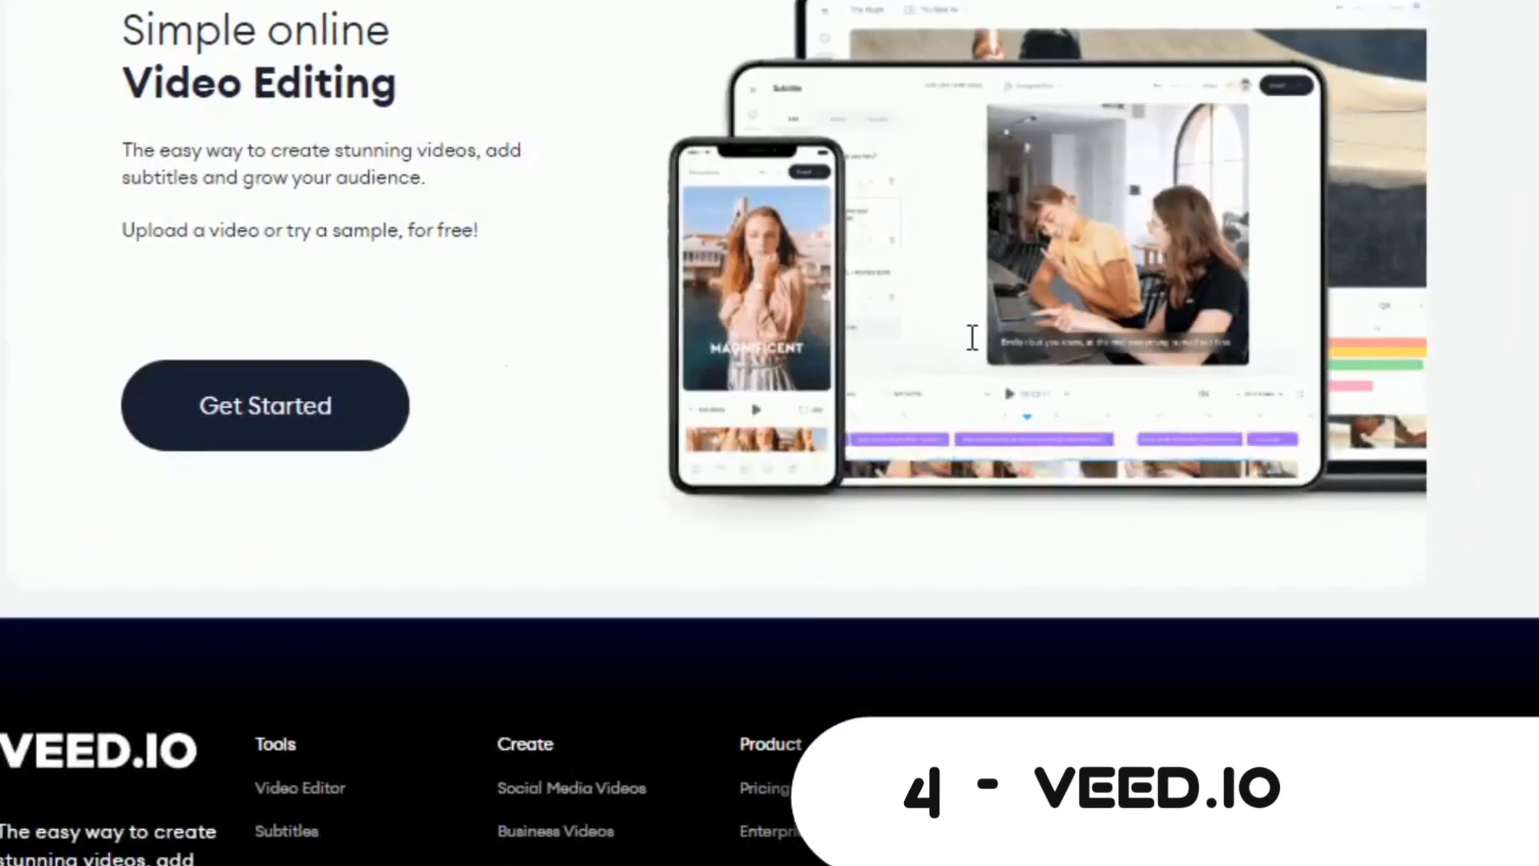
pyautogui.scroll(20, 972, 337)
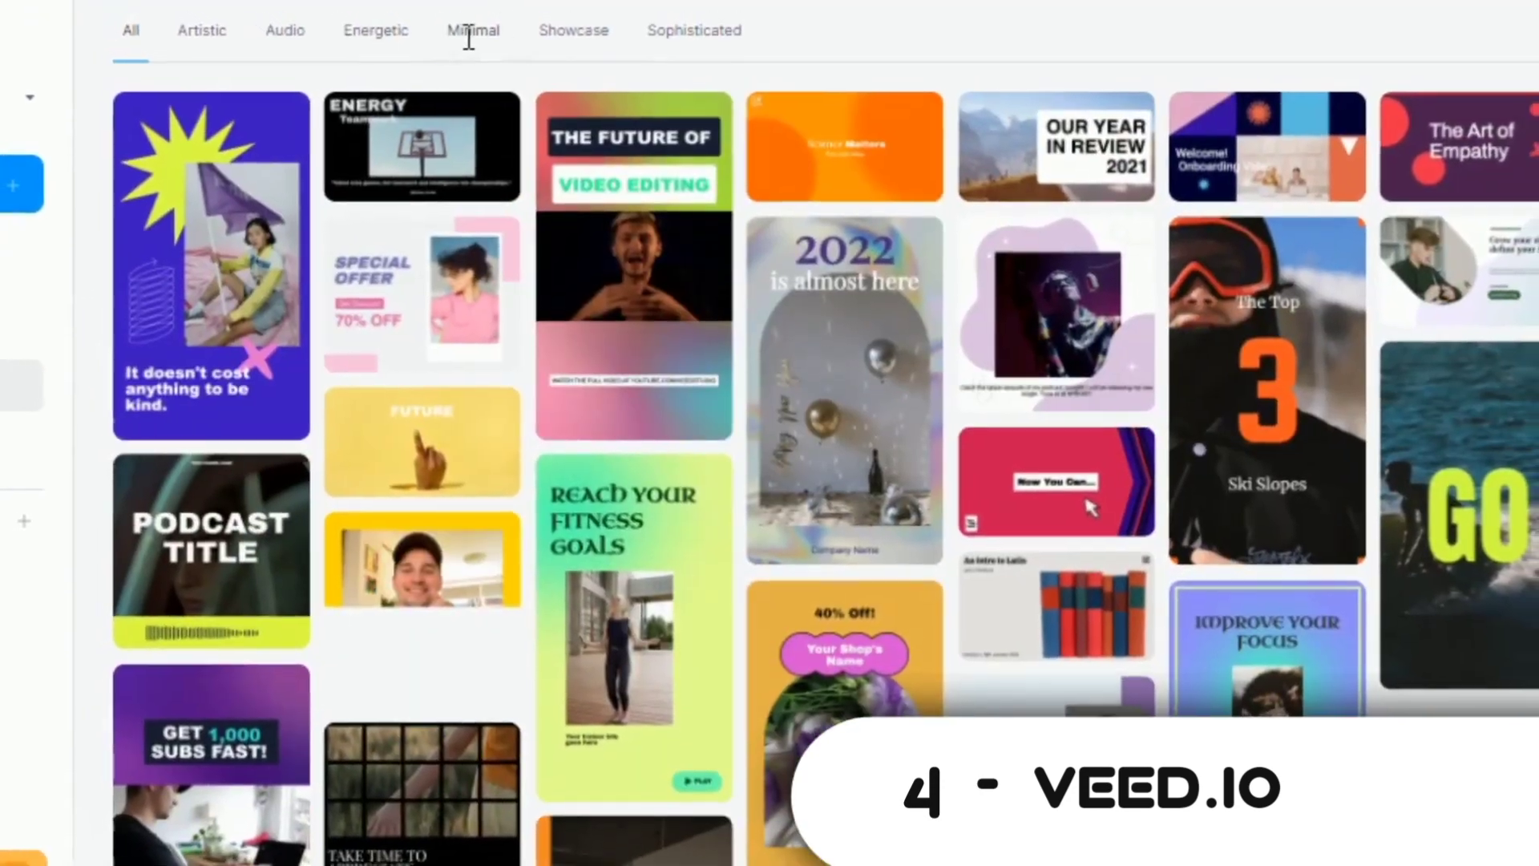
pyautogui.click(466, 21)
pyautogui.click(1026, 144)
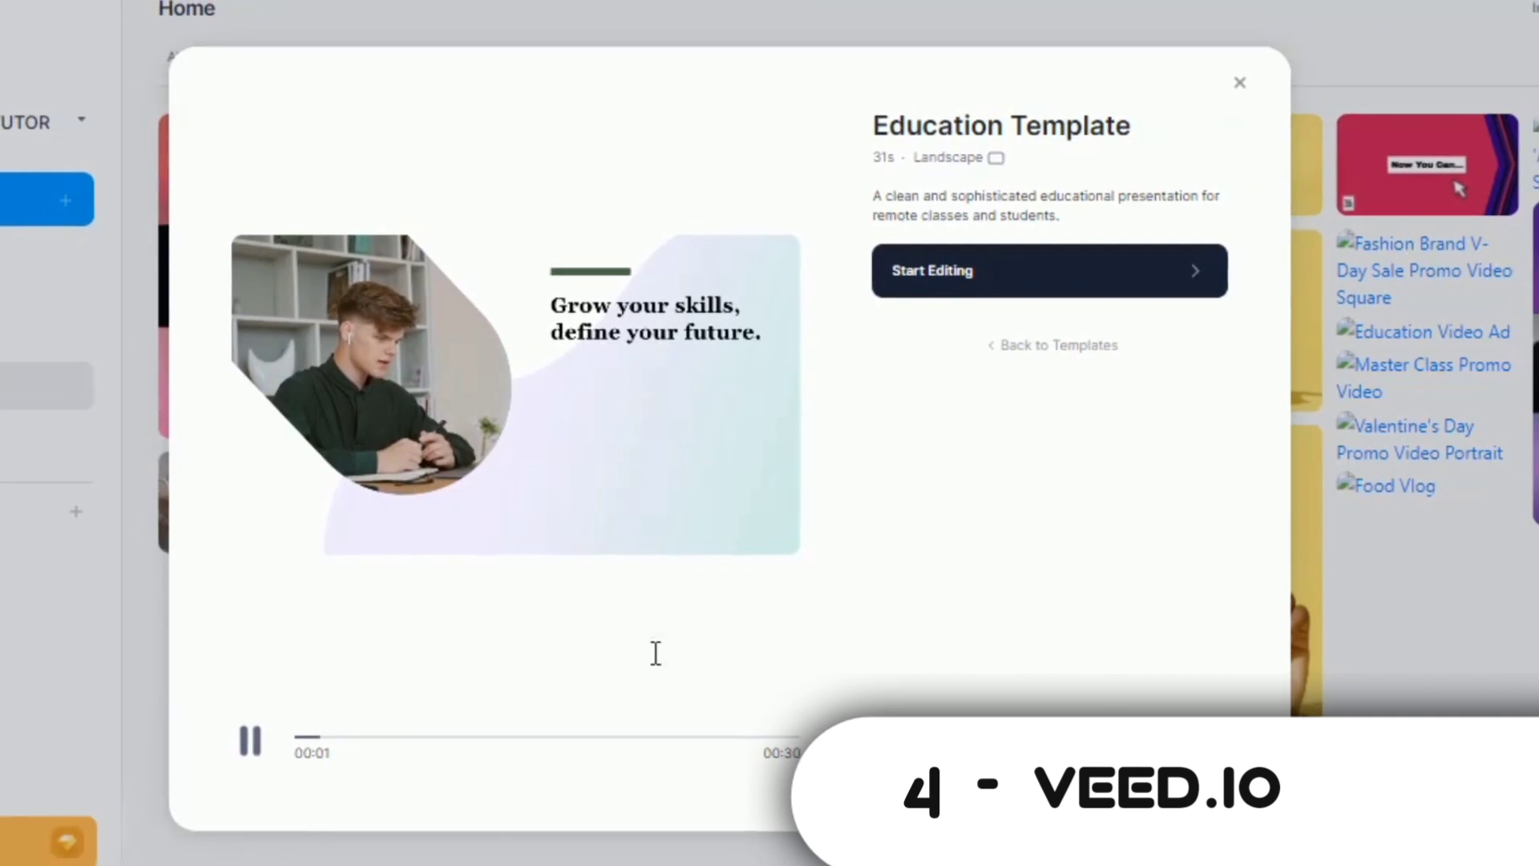
pyautogui.click(955, 270)
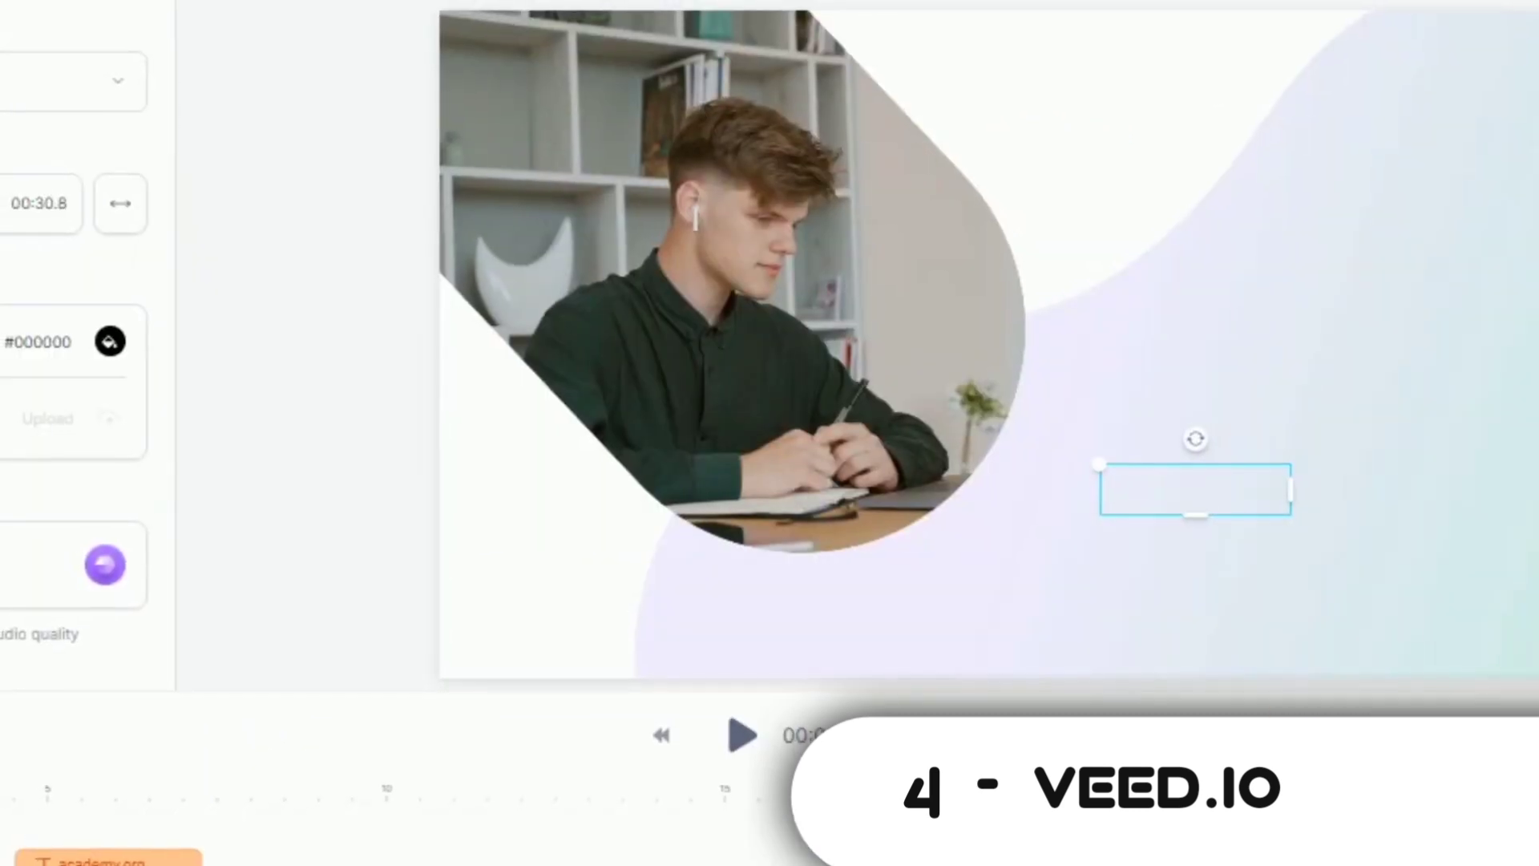
pyautogui.click(464, 311)
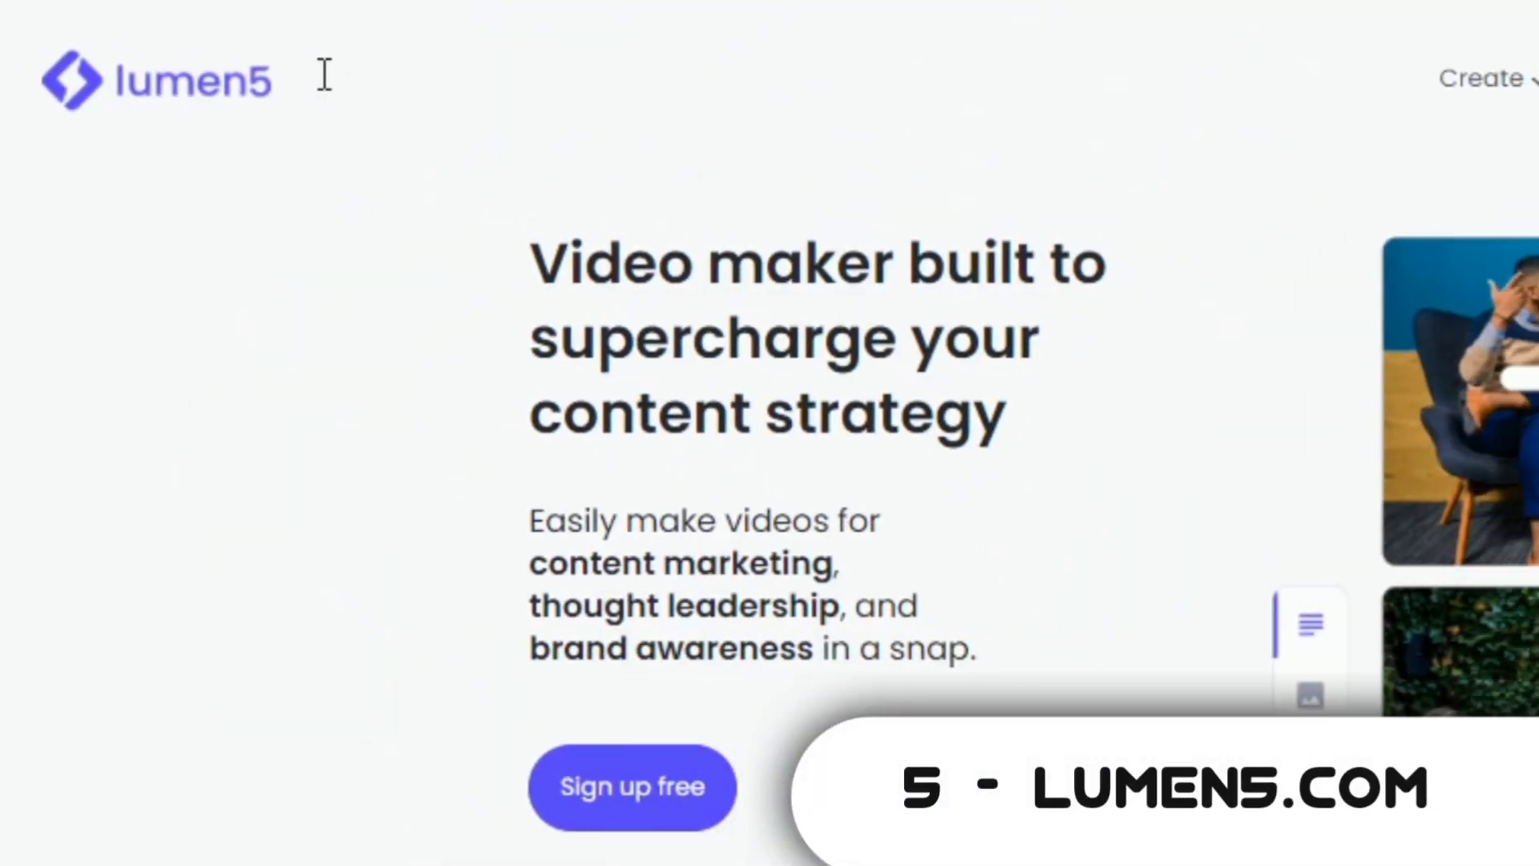
# Step: Scroll up and down through the video templates on the Lumen5 homepage
pyautogui.scroll(-3, 986, 361)
pyautogui.scroll(-10, 996, 373)
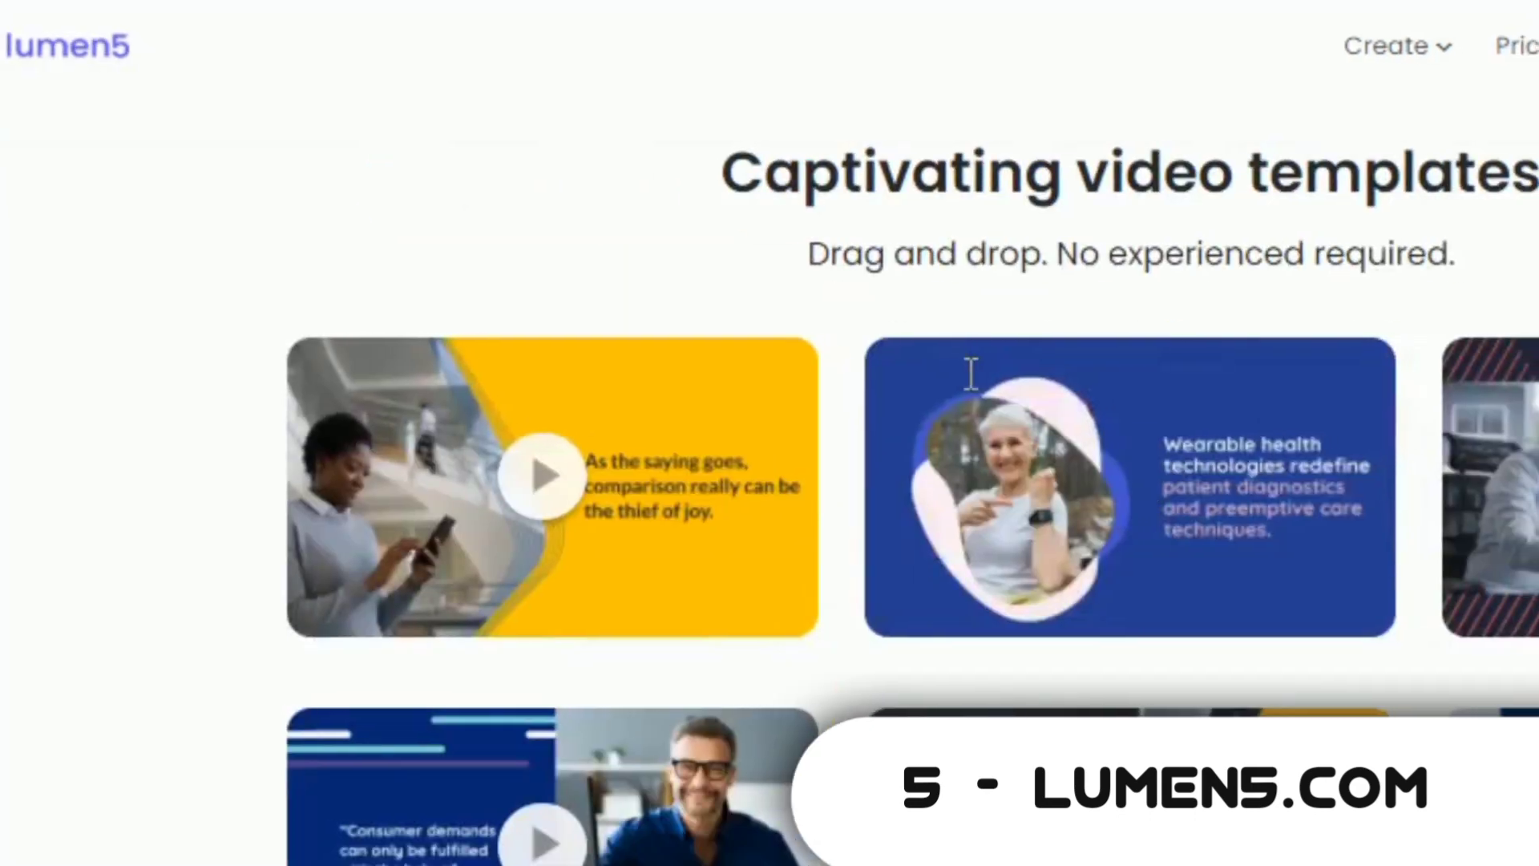
pyautogui.scroll(10, 868, 435)
pyautogui.scroll(-5, 841, 437)
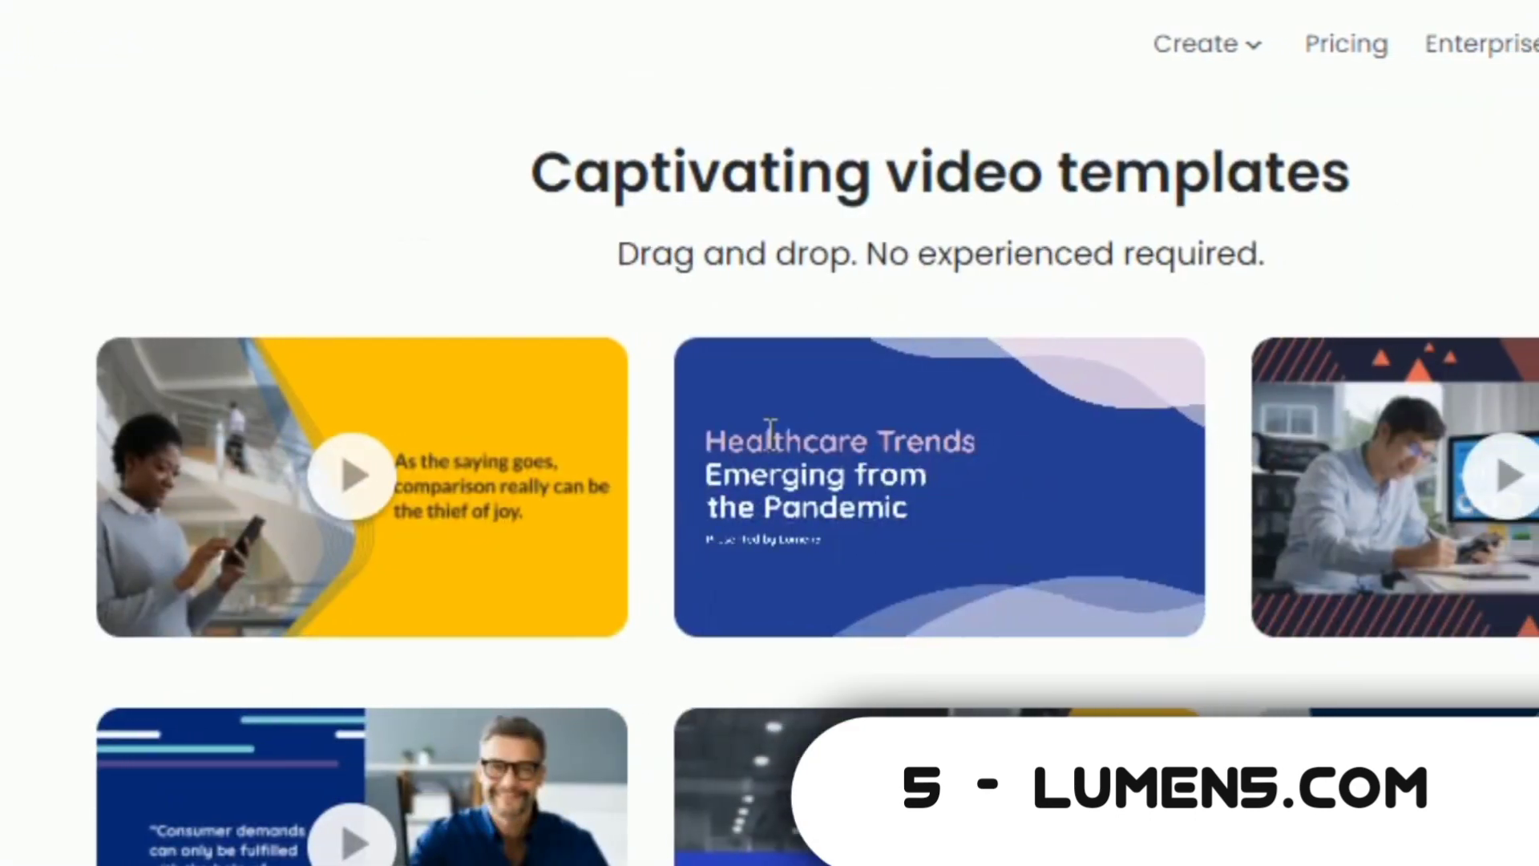
pyautogui.scroll(-5, 772, 432)
pyautogui.scroll(10, 721, 436)
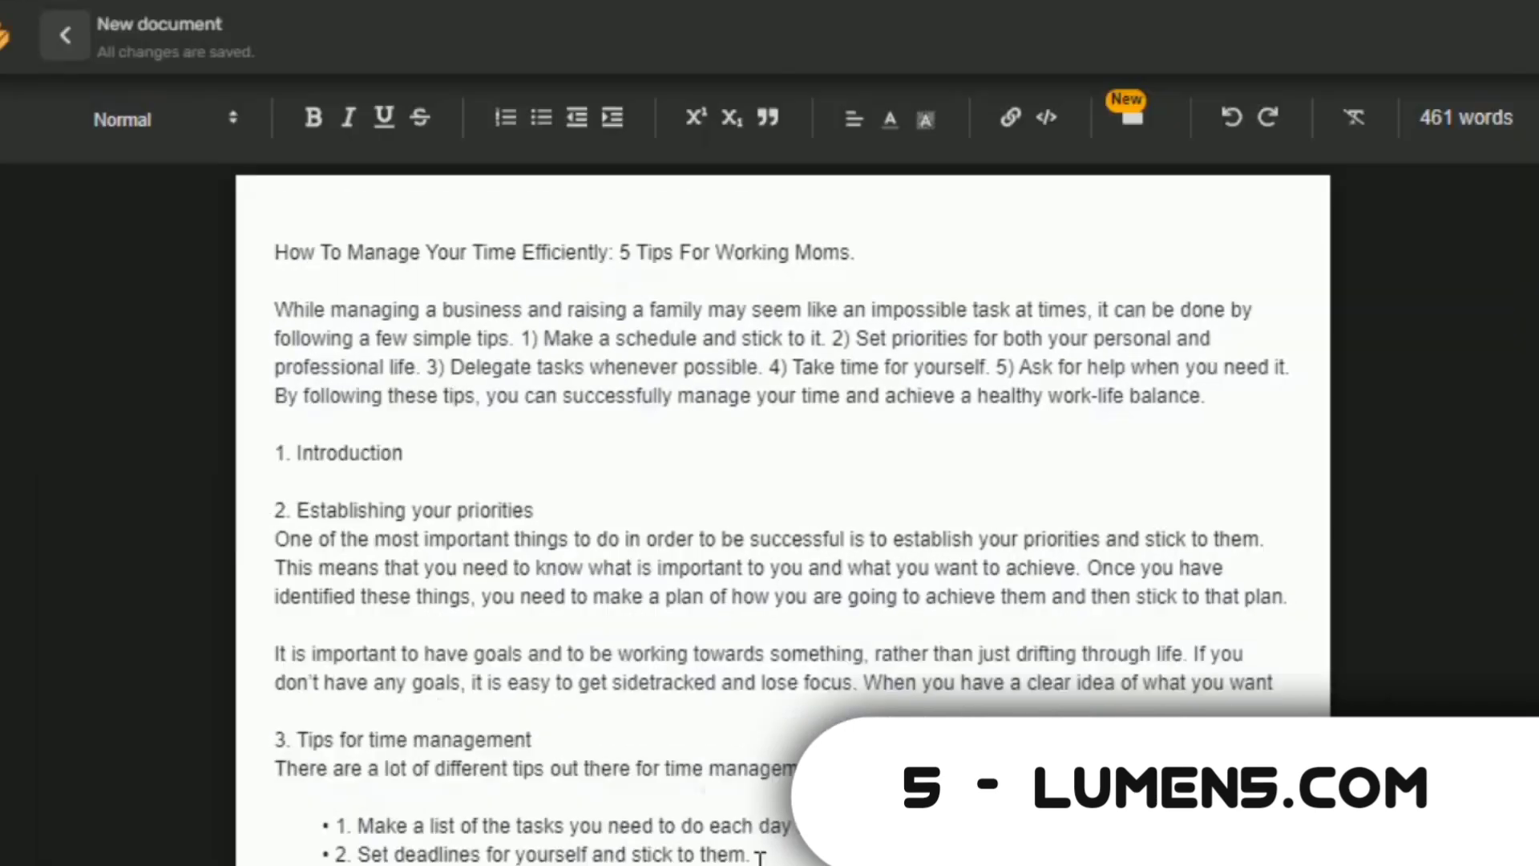
# Step: Select the time-management tips text for the video script, then jump to the Professional templates
pyautogui.scroll(-7, 782, 513)
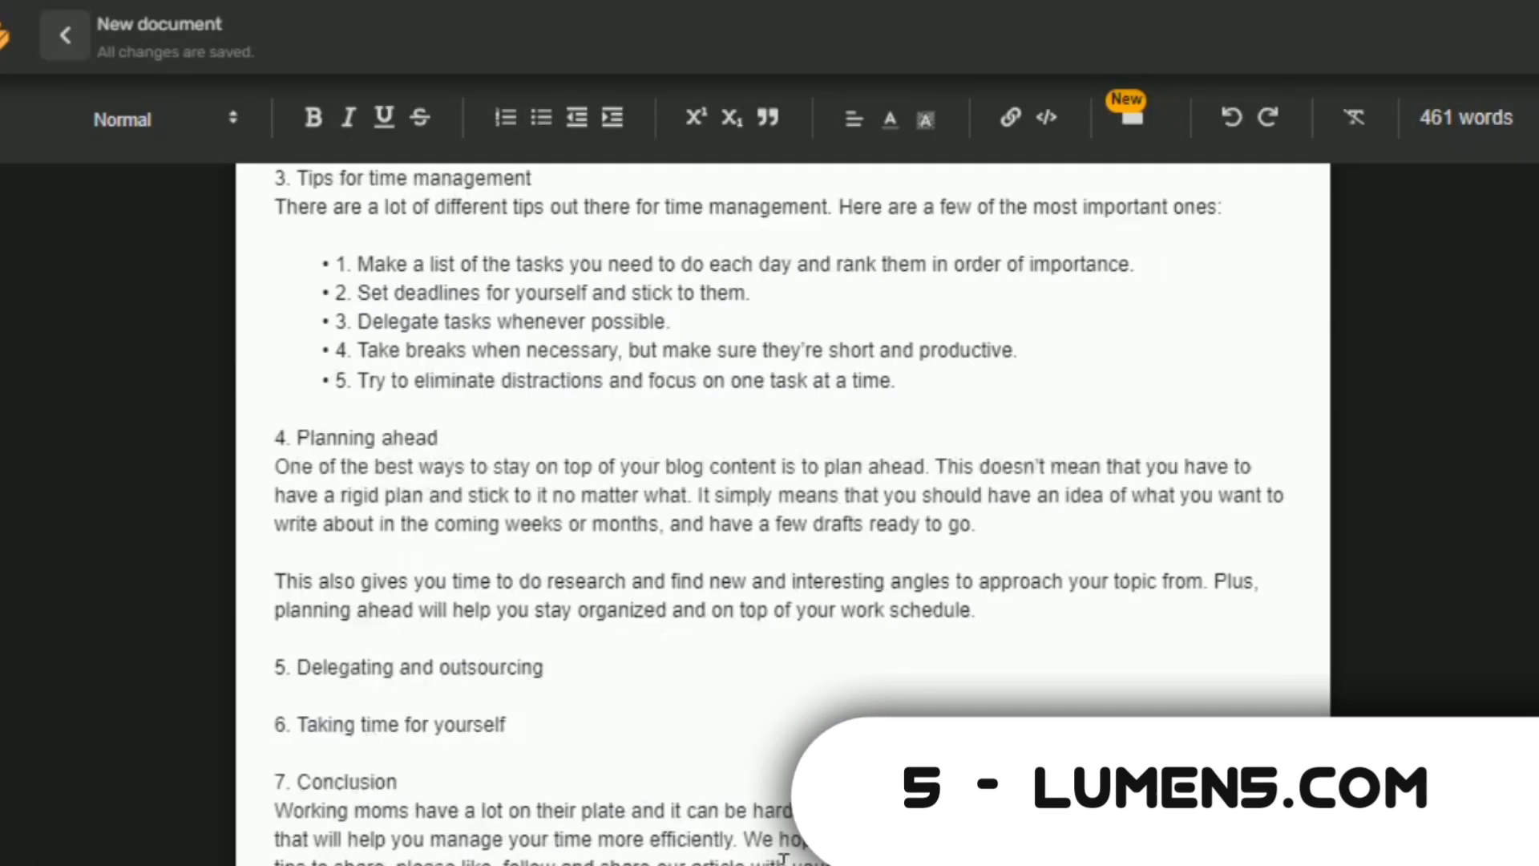
pyautogui.moveTo(906, 388); pyautogui.dragTo(465, 266)
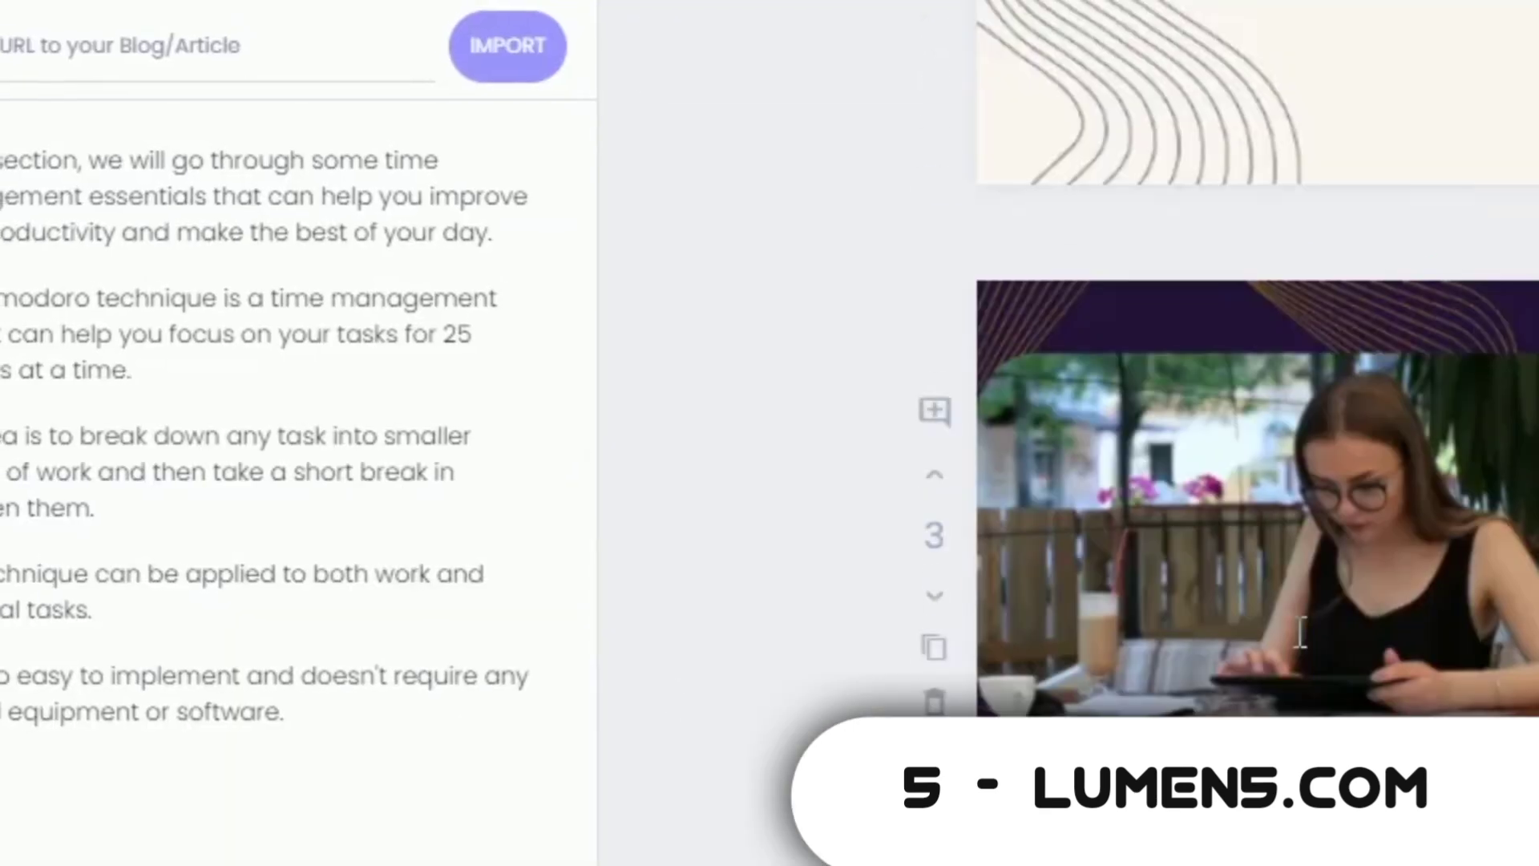
pyautogui.scroll(-10, 1270, 501)
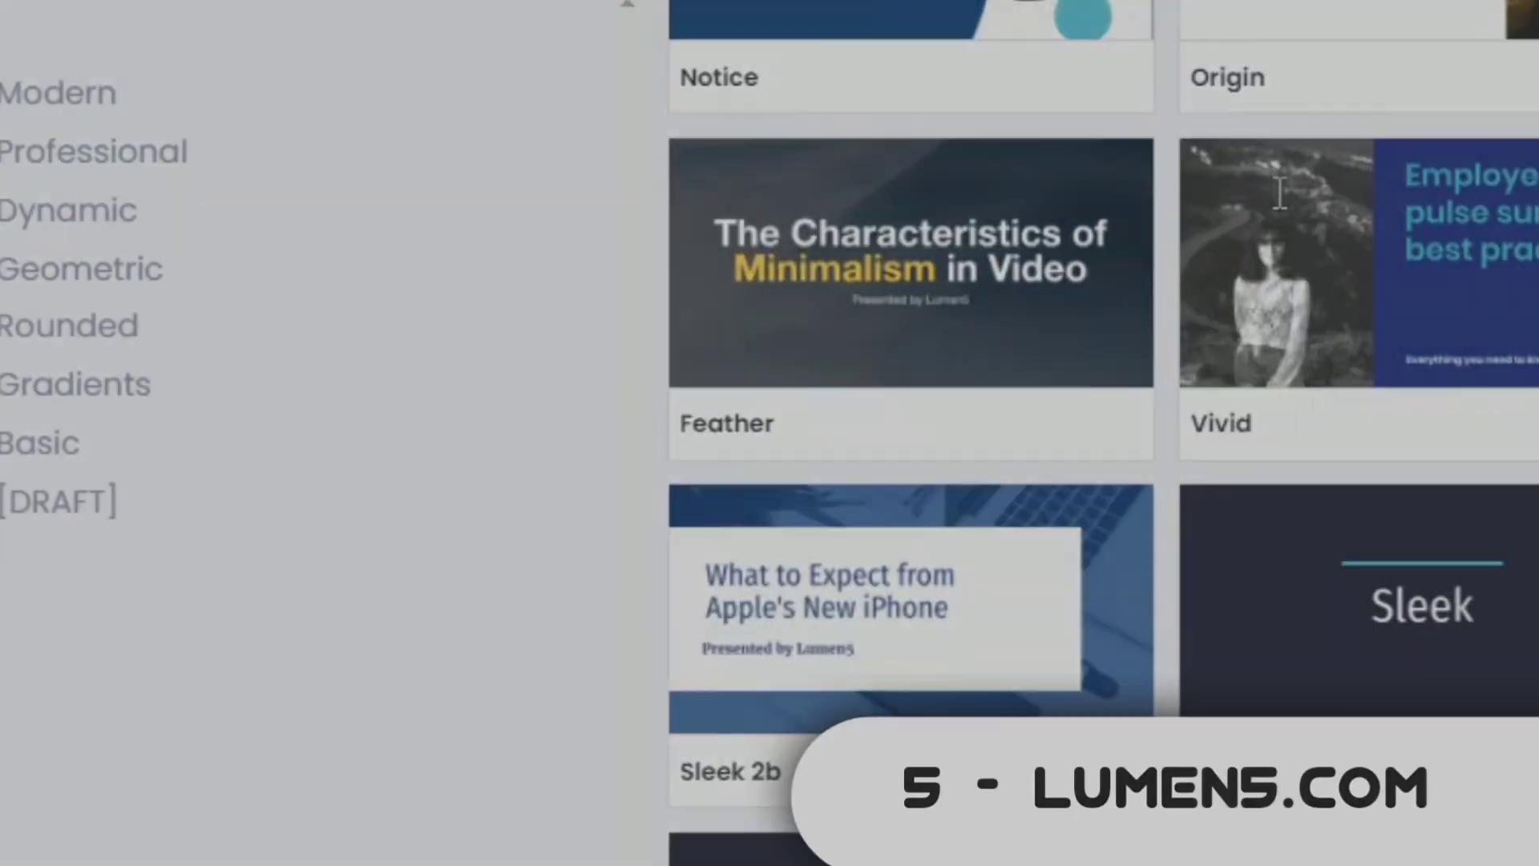
pyautogui.scroll(10, 1233, 196)
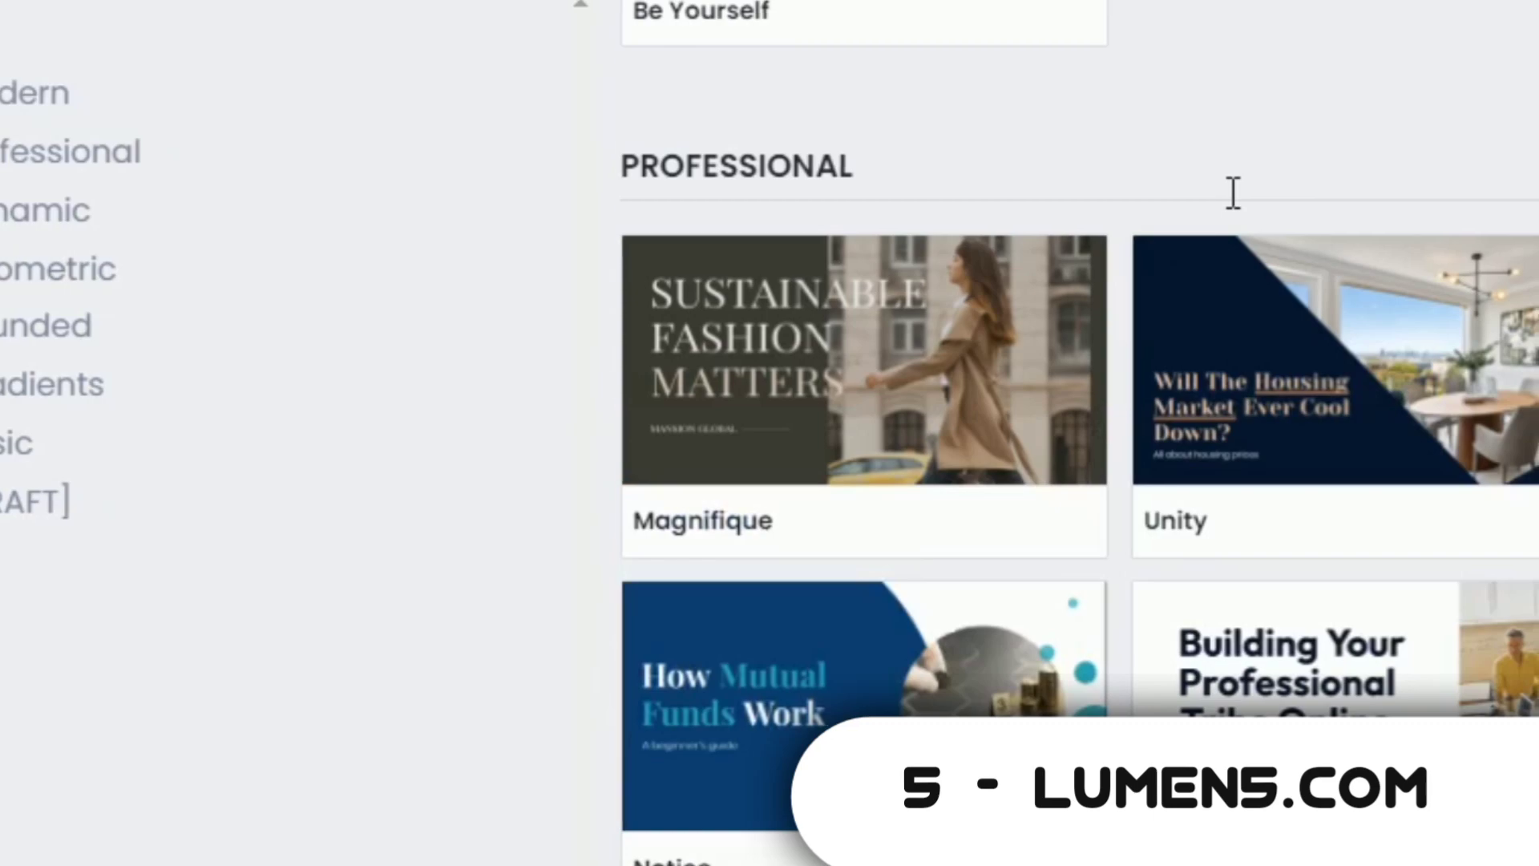
pyautogui.click(69, 165)
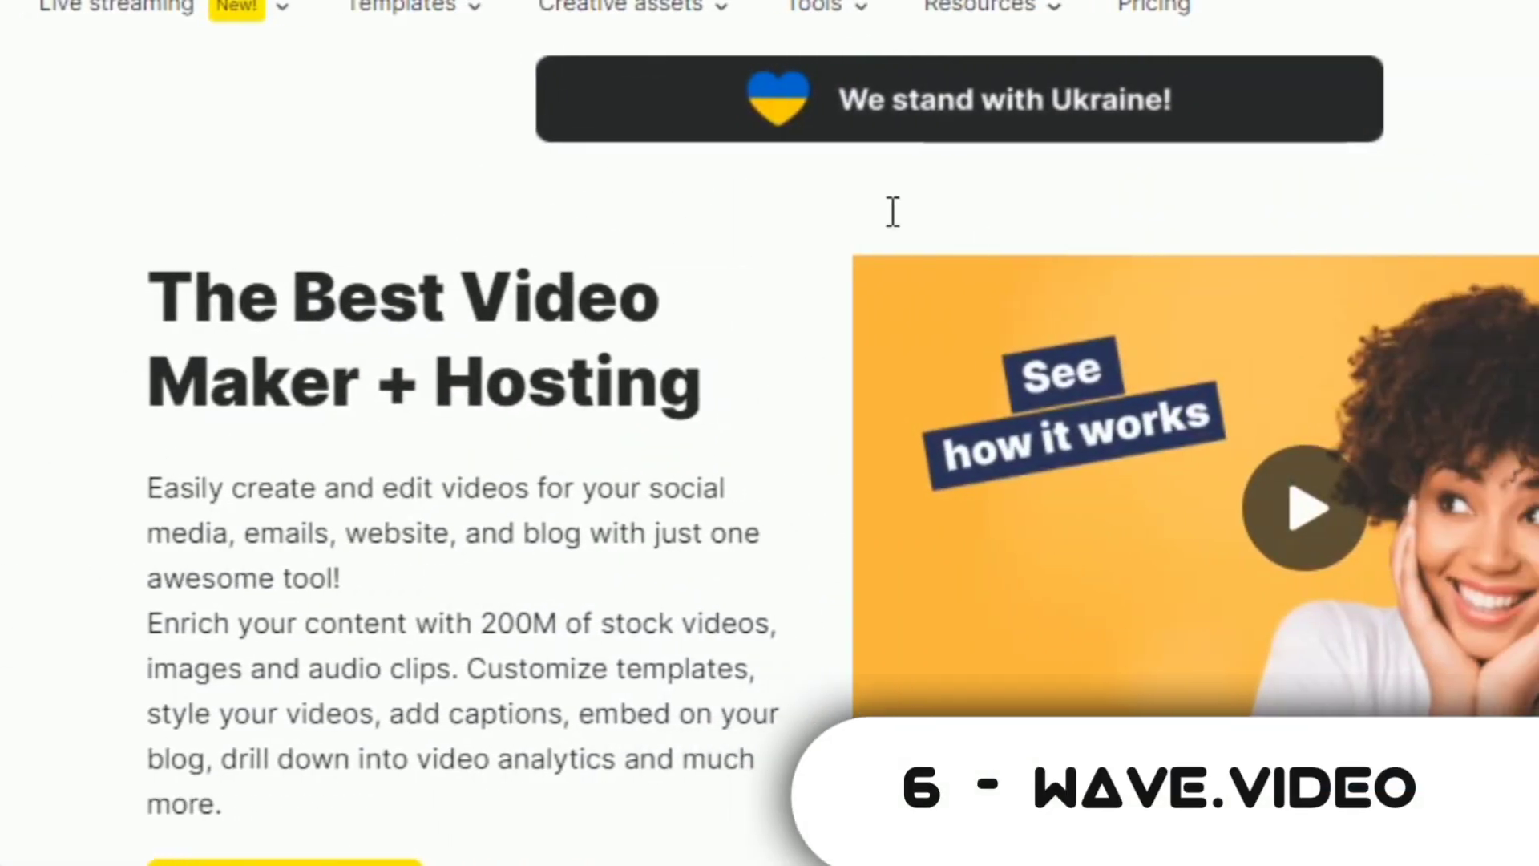
# Step: Start a Wave.video text-to-video from the Pomodoro and Eisenhower Matrix script, deleting one unwanted sentence
pyautogui.scroll(-7, 721, 243)
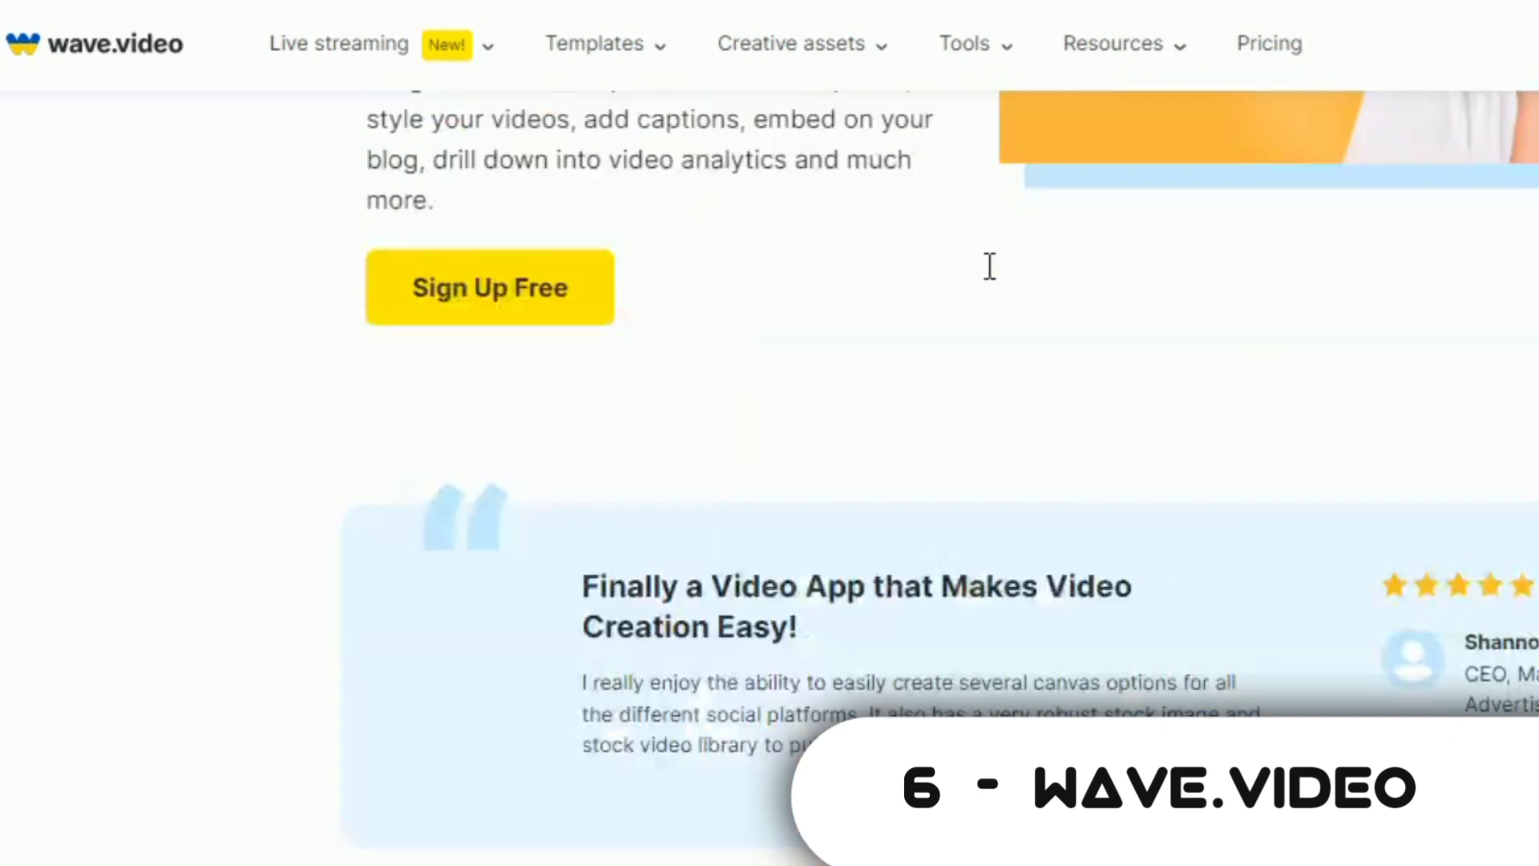
pyautogui.scroll(-10, 990, 266)
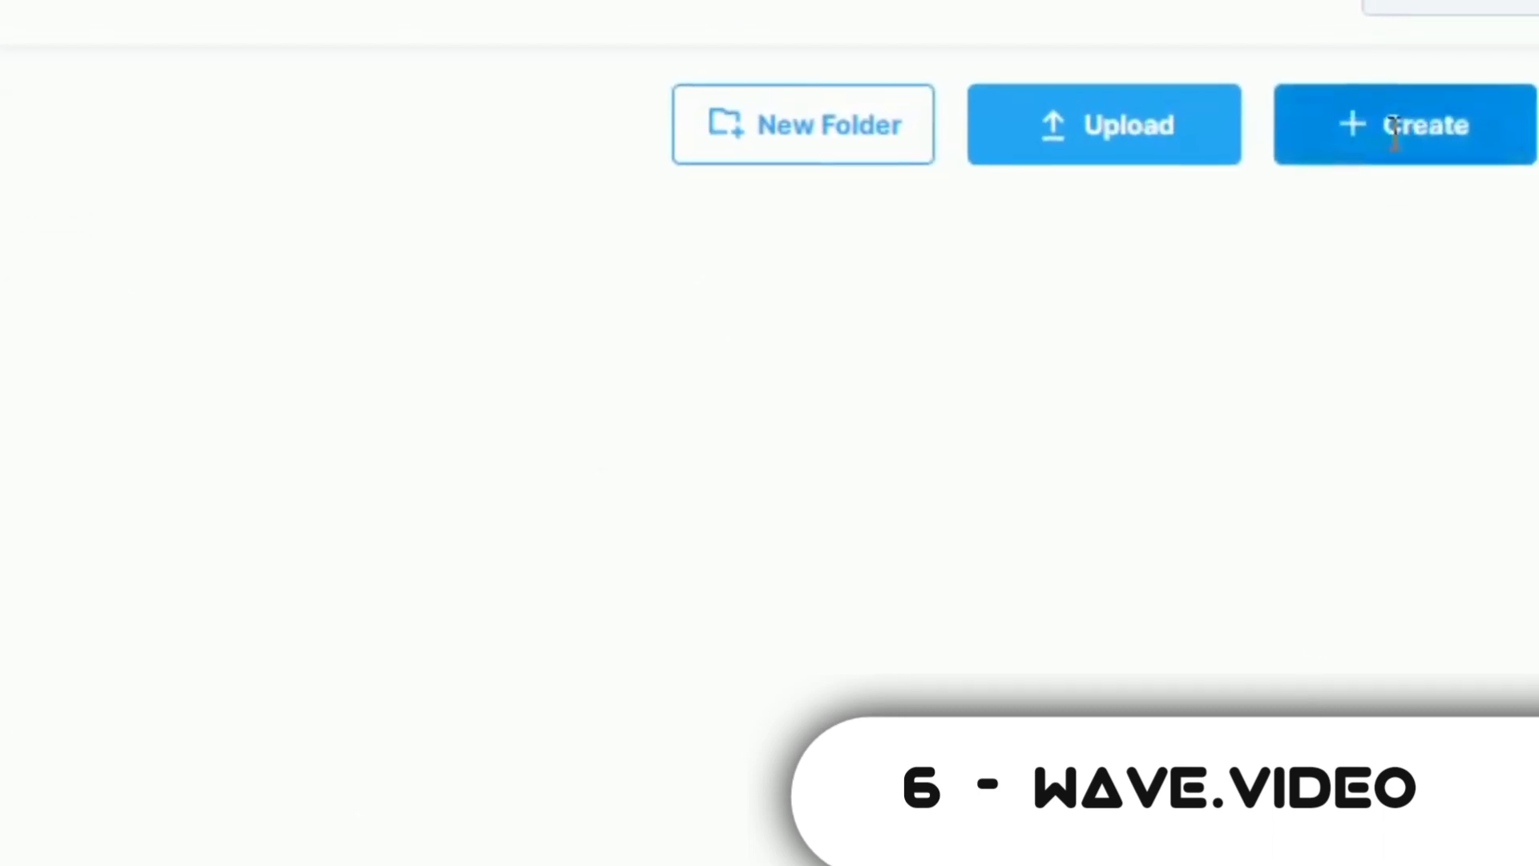
pyautogui.click(1395, 128)
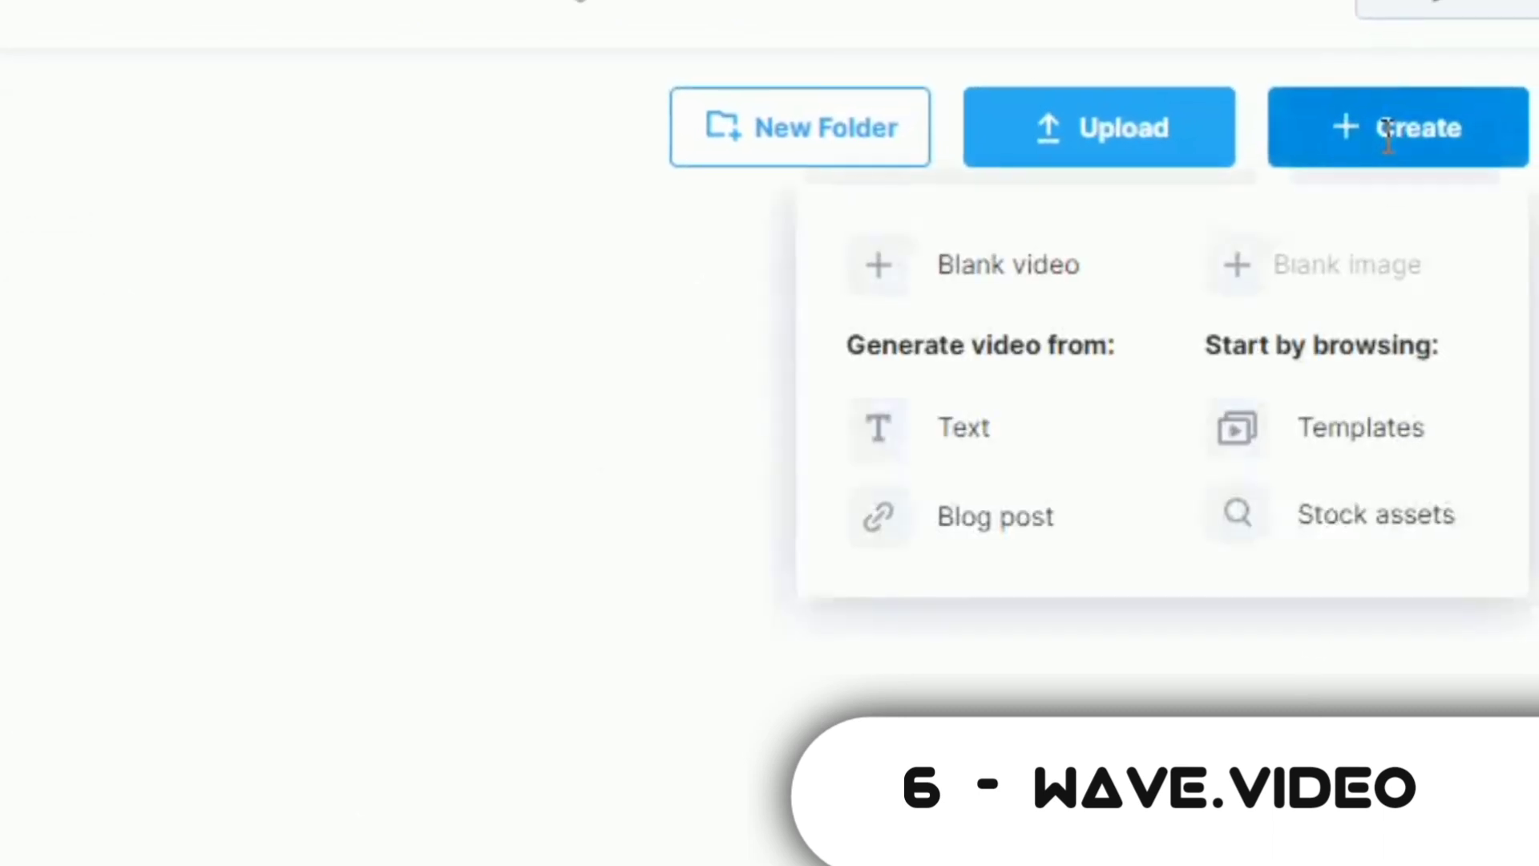
pyautogui.click(937, 439)
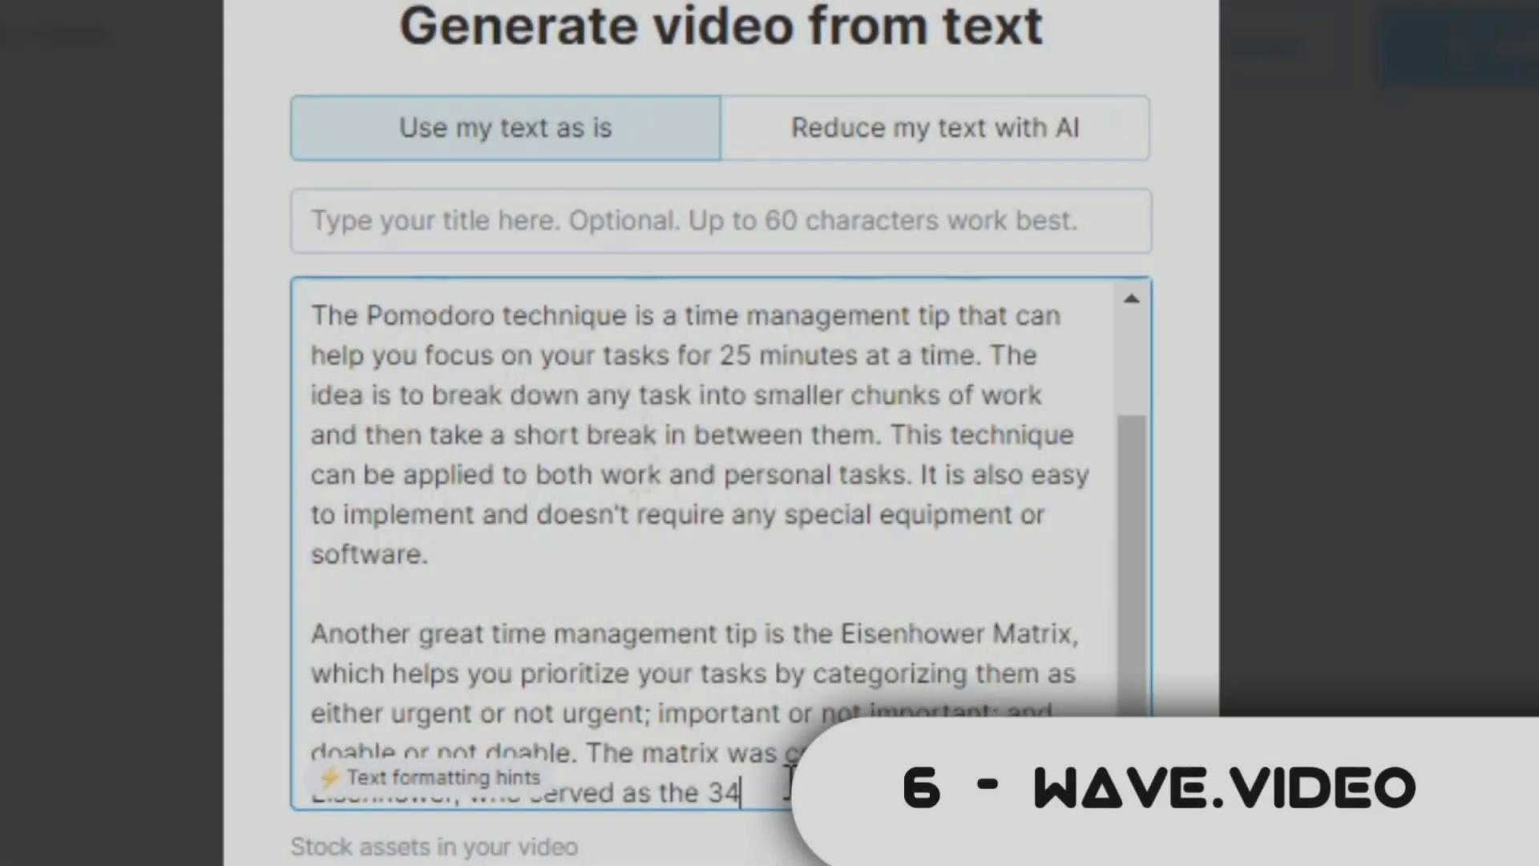
pyautogui.moveTo(739, 764); pyautogui.dragTo(589, 713)
pyautogui.press('BackSpace')
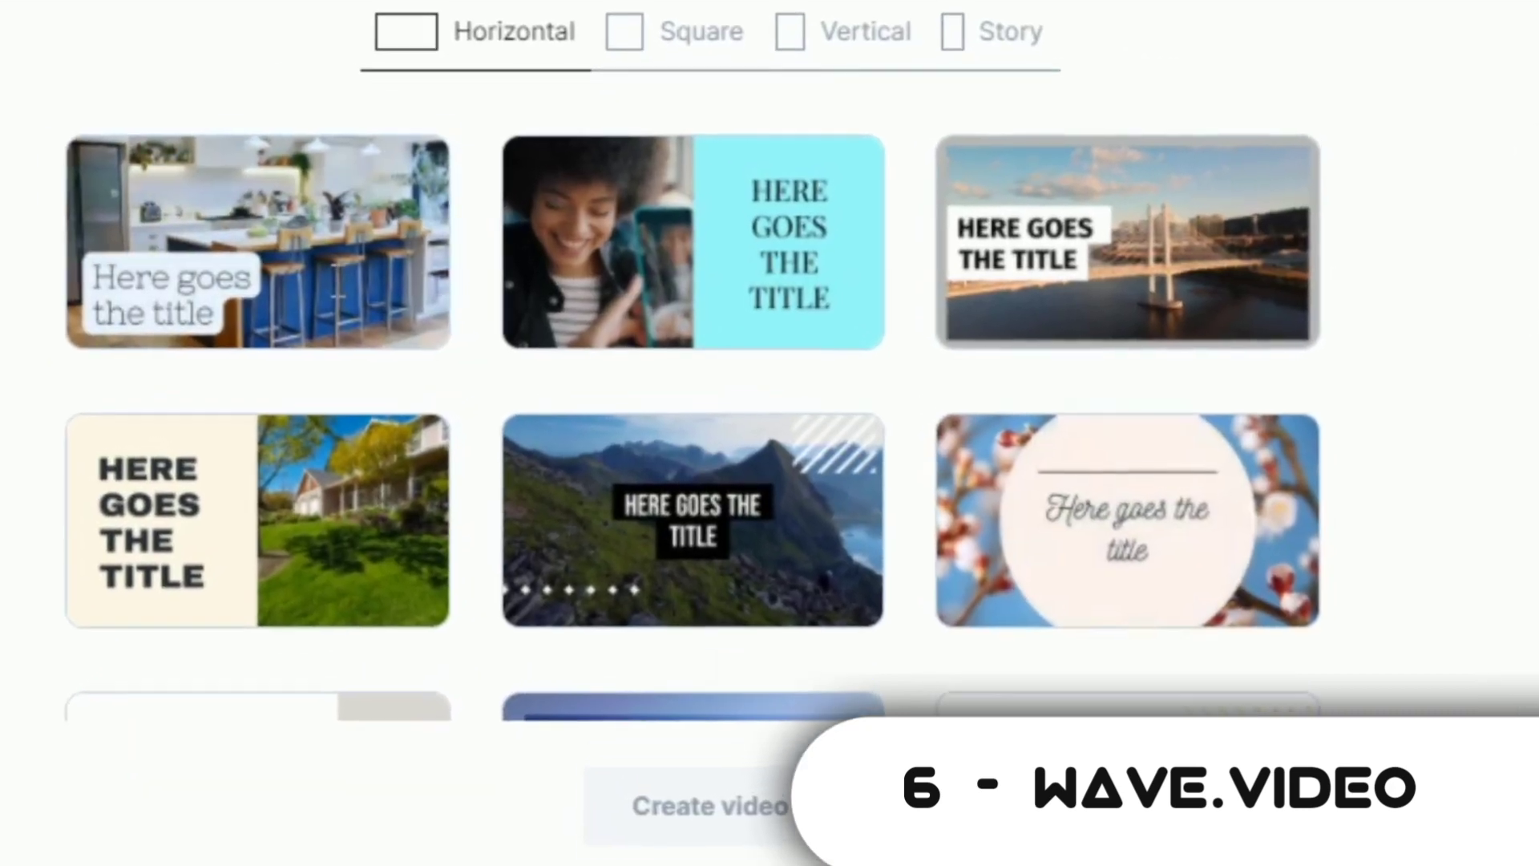
# Step: Create the video from the first Horizontal template and play its time-management opening scene
pyautogui.click(439, 341)
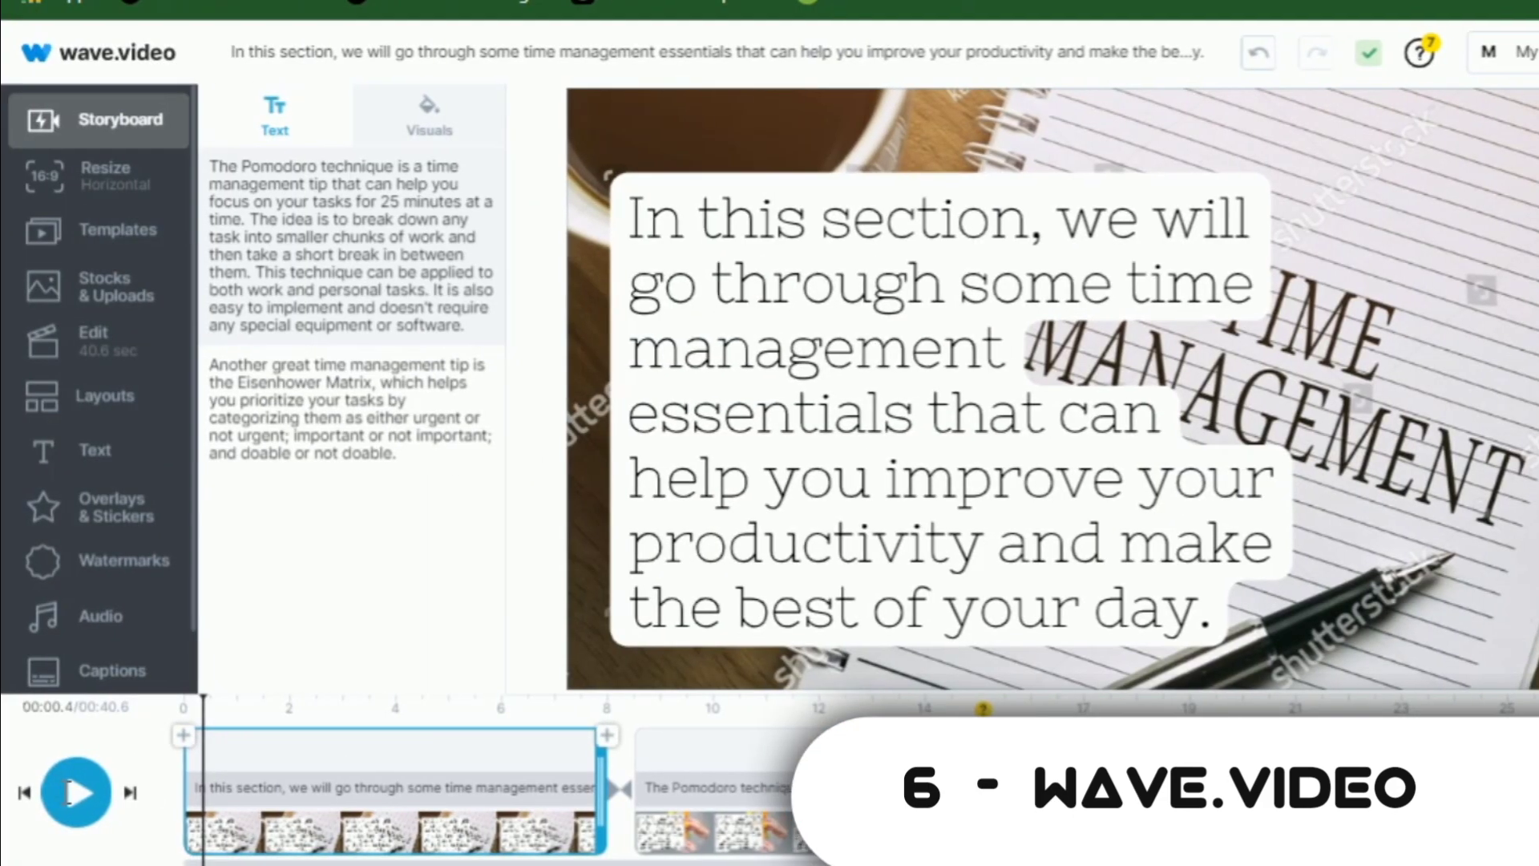
pyautogui.click(70, 793)
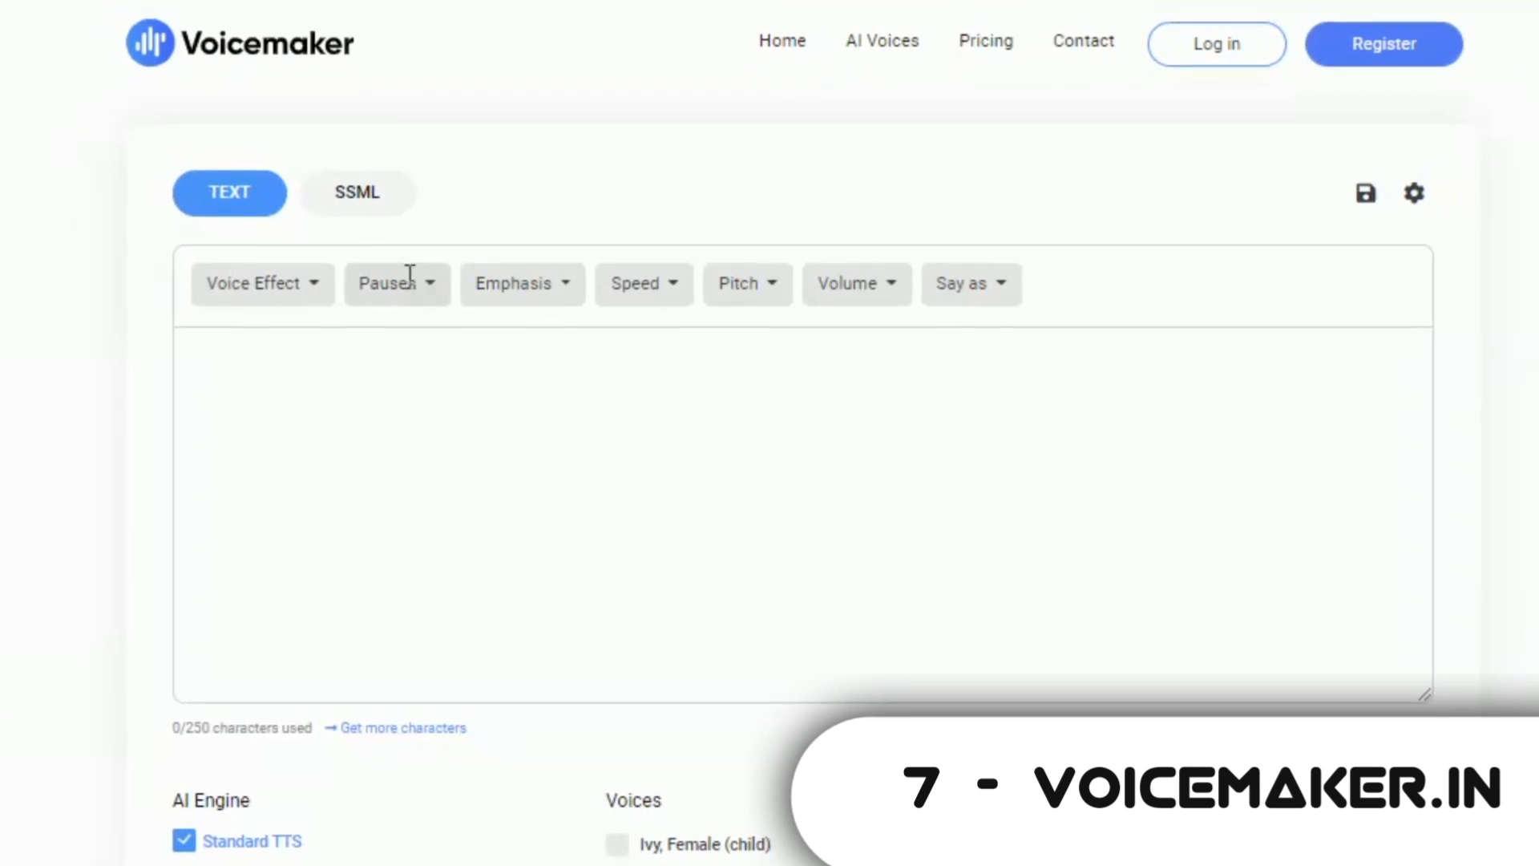
# Step: Paste both time-management paragraphs and trim the second to end at 'focus on your tasks.' (230/250)
pyautogui.click(378, 379)
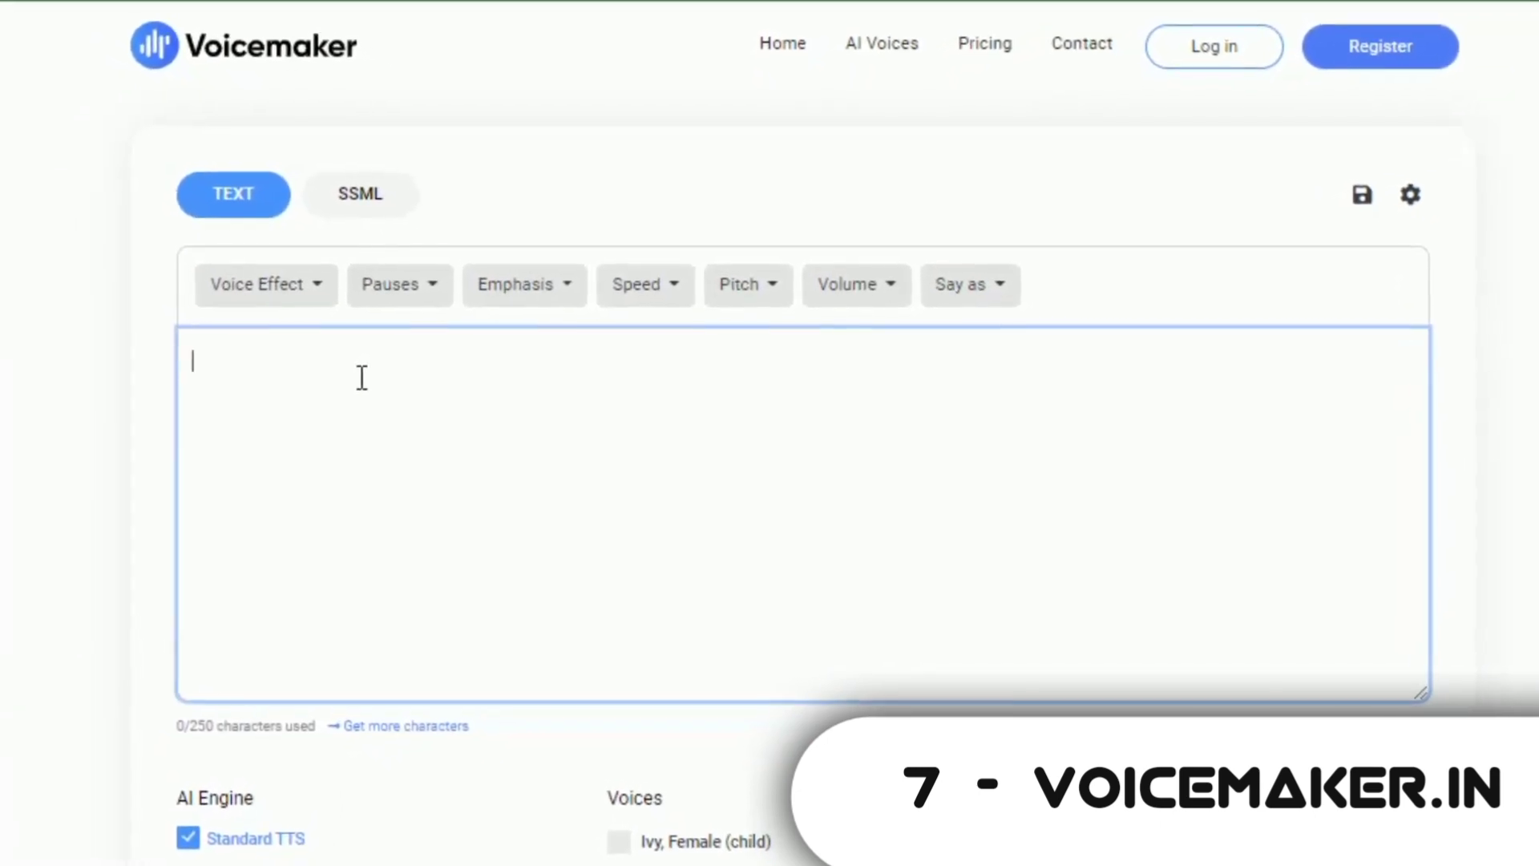
pyautogui.write('In this section, we will go through some time management essentials that can help you improve your productivity and make the best of your day.  The Pomodoro technique is a time management tip that can help you focus on your tasks for 25 minutes at a')
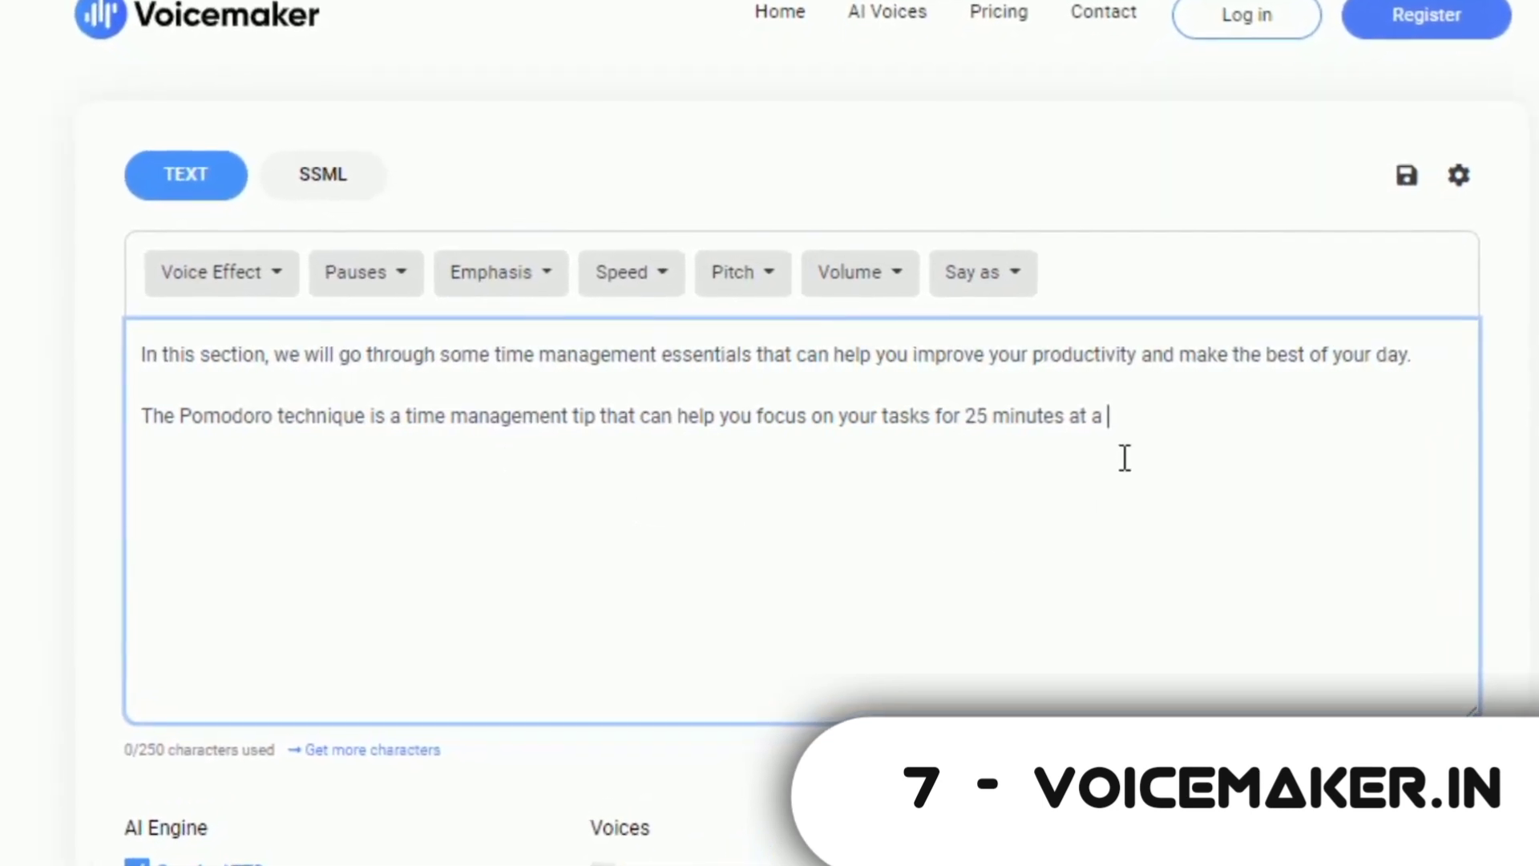
pyautogui.moveTo(1114, 415); pyautogui.dragTo(962, 426)
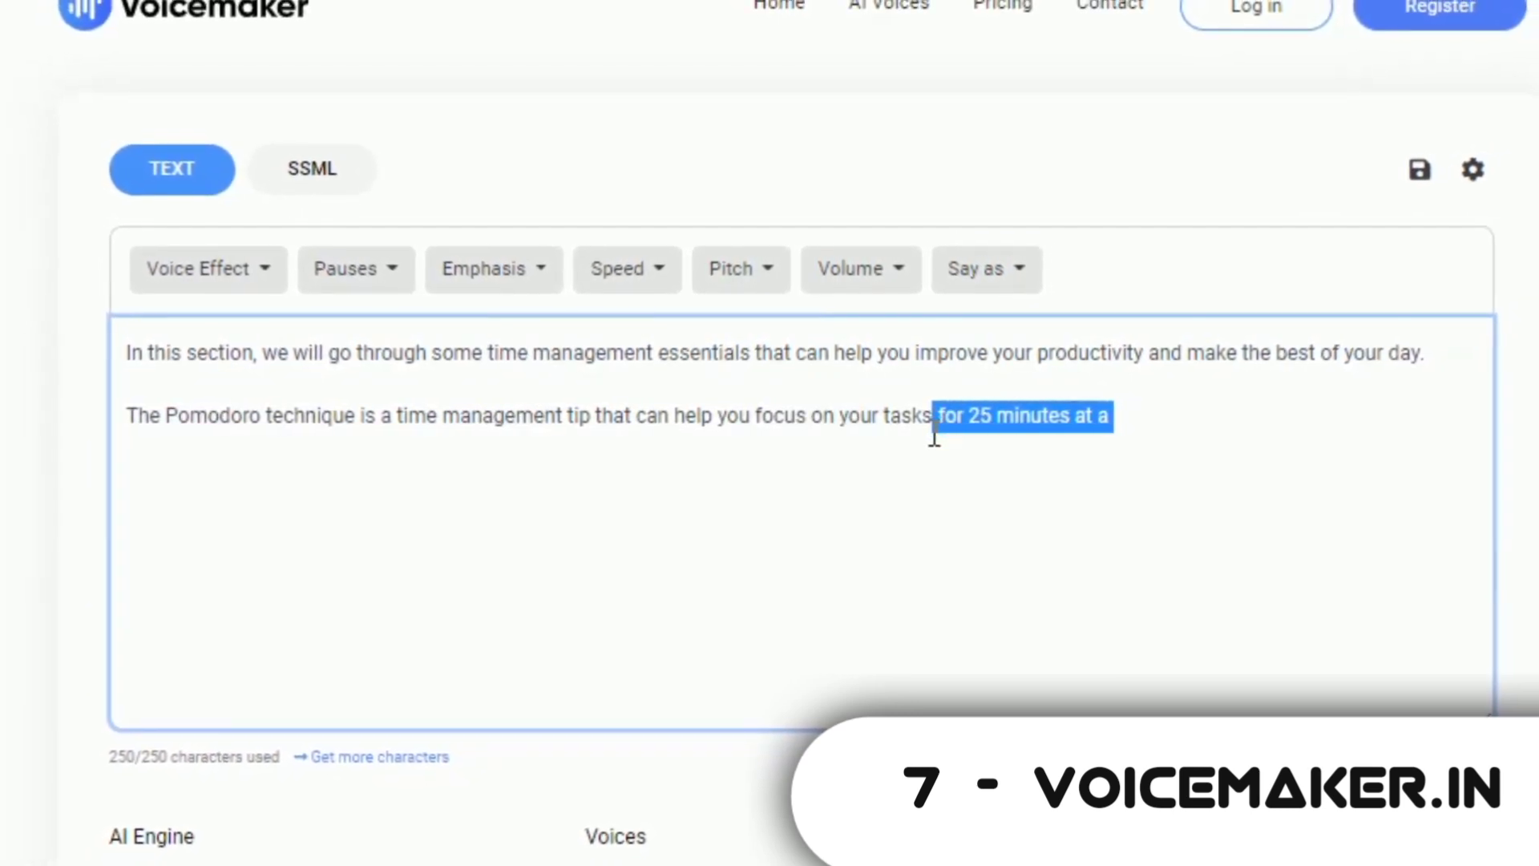
pyautogui.press('BackSpace')
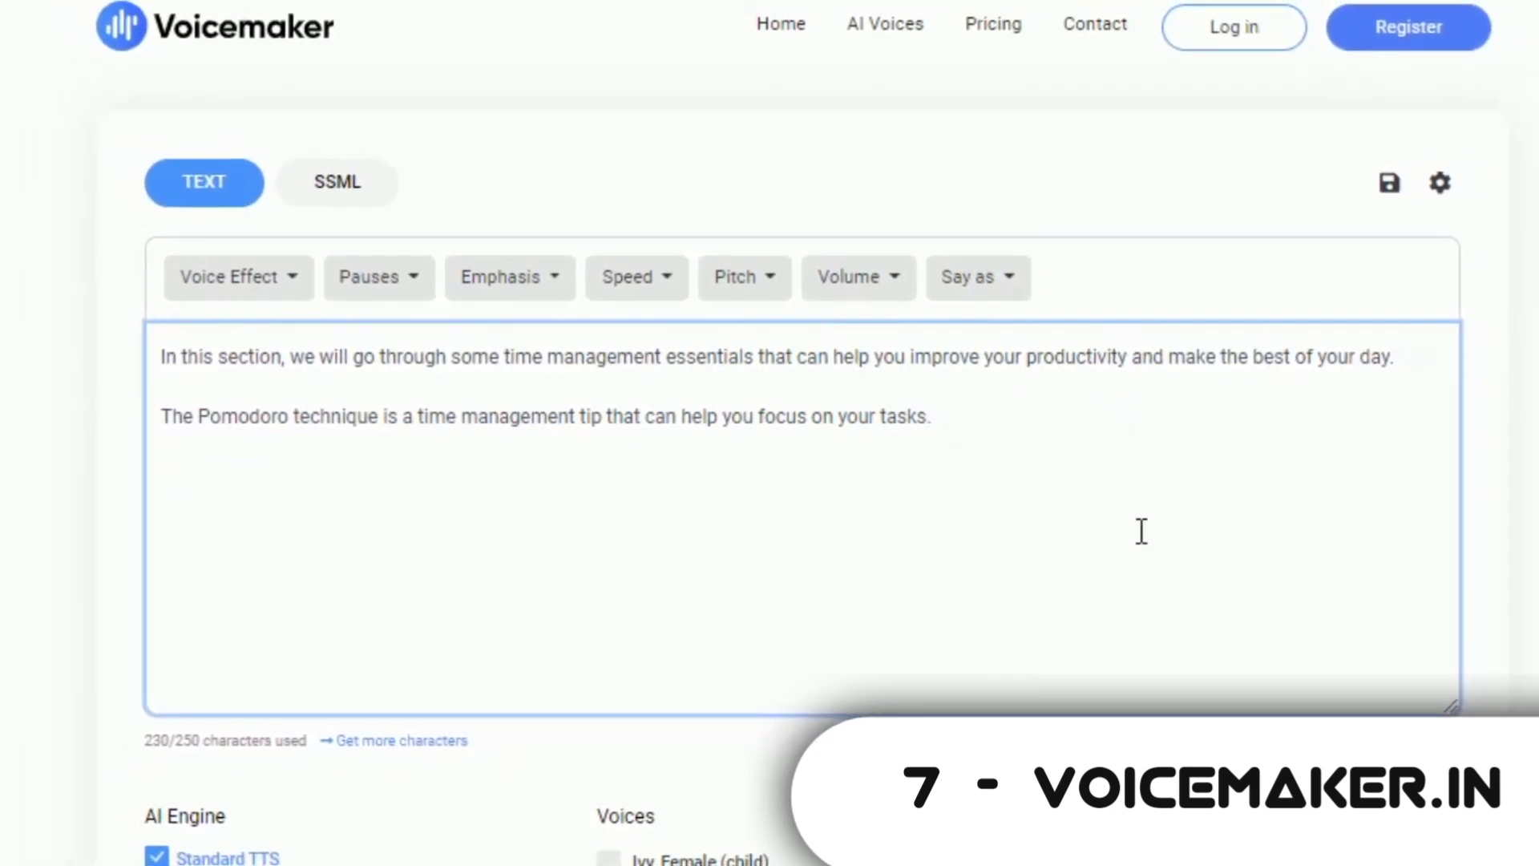
# Step: Convert the 230-character text to a 00:12 audio track using the Matthew, Male standard voice
pyautogui.scroll(-6, 1134, 527)
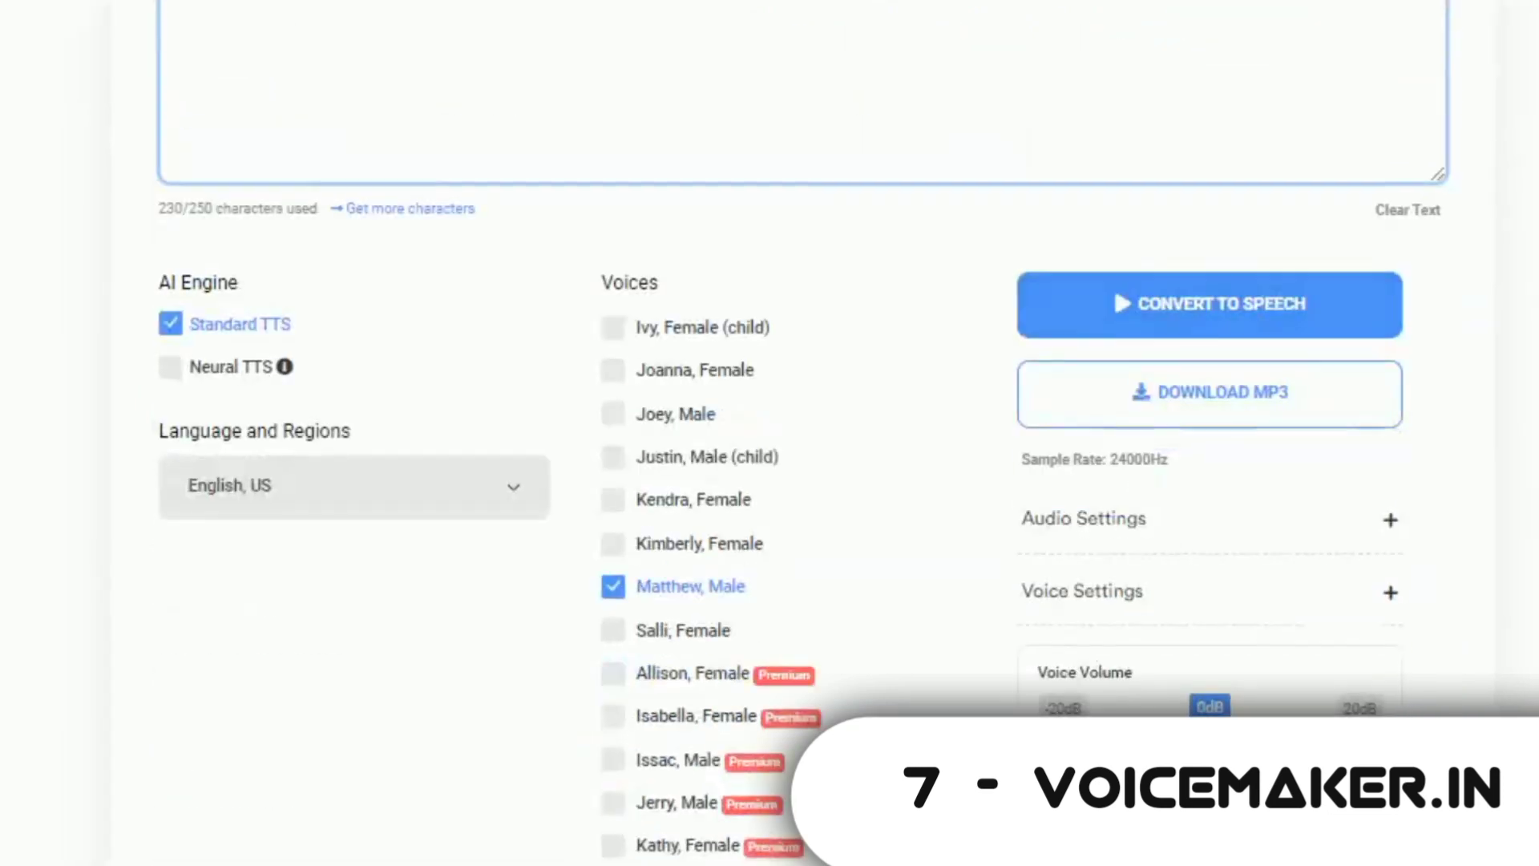
pyautogui.click(1139, 305)
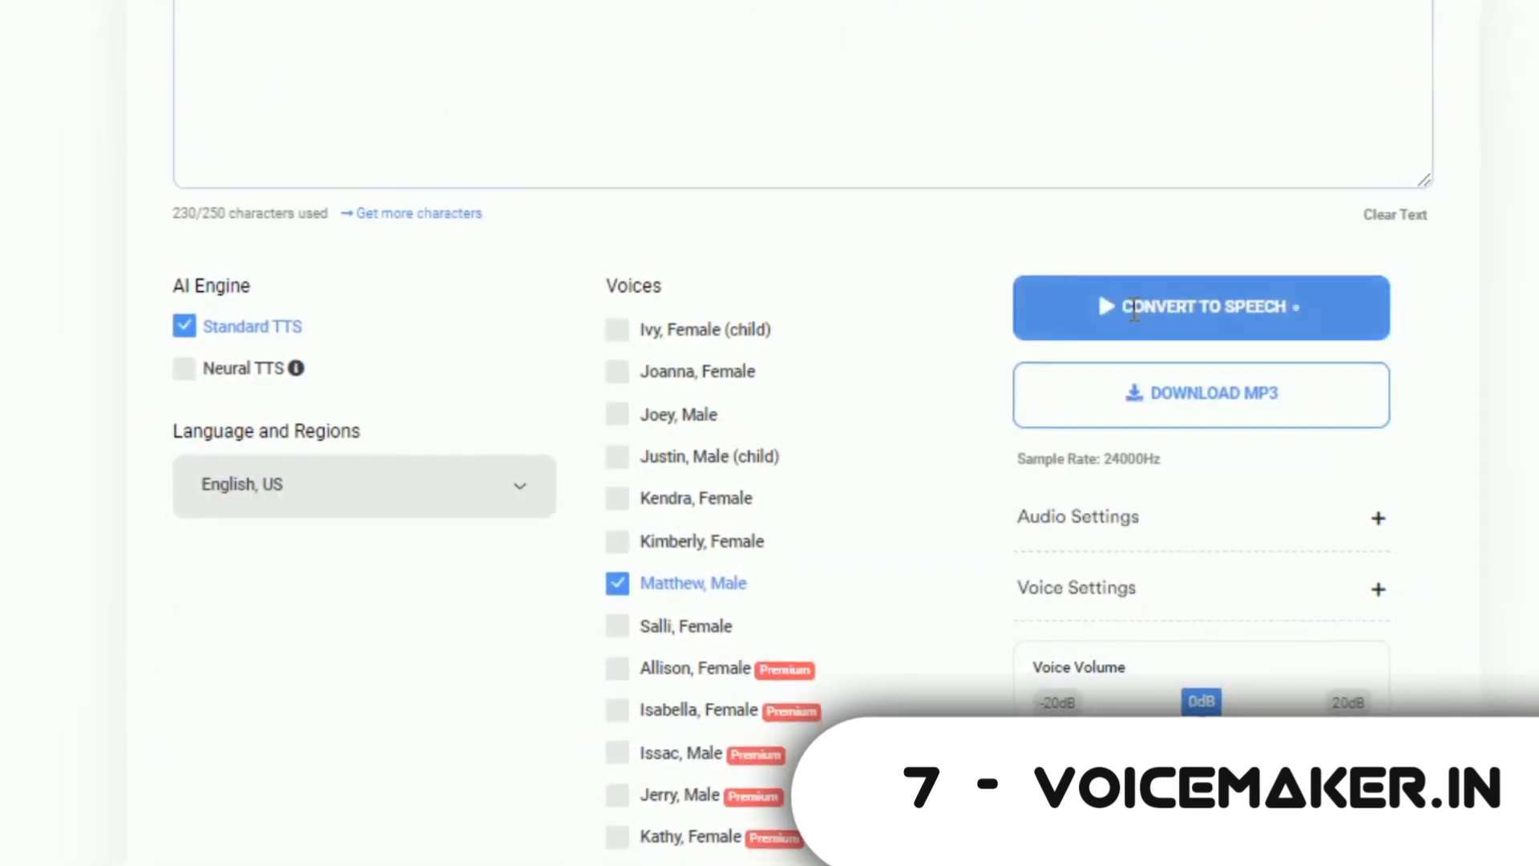
pyautogui.scroll(-6, 914, 384)
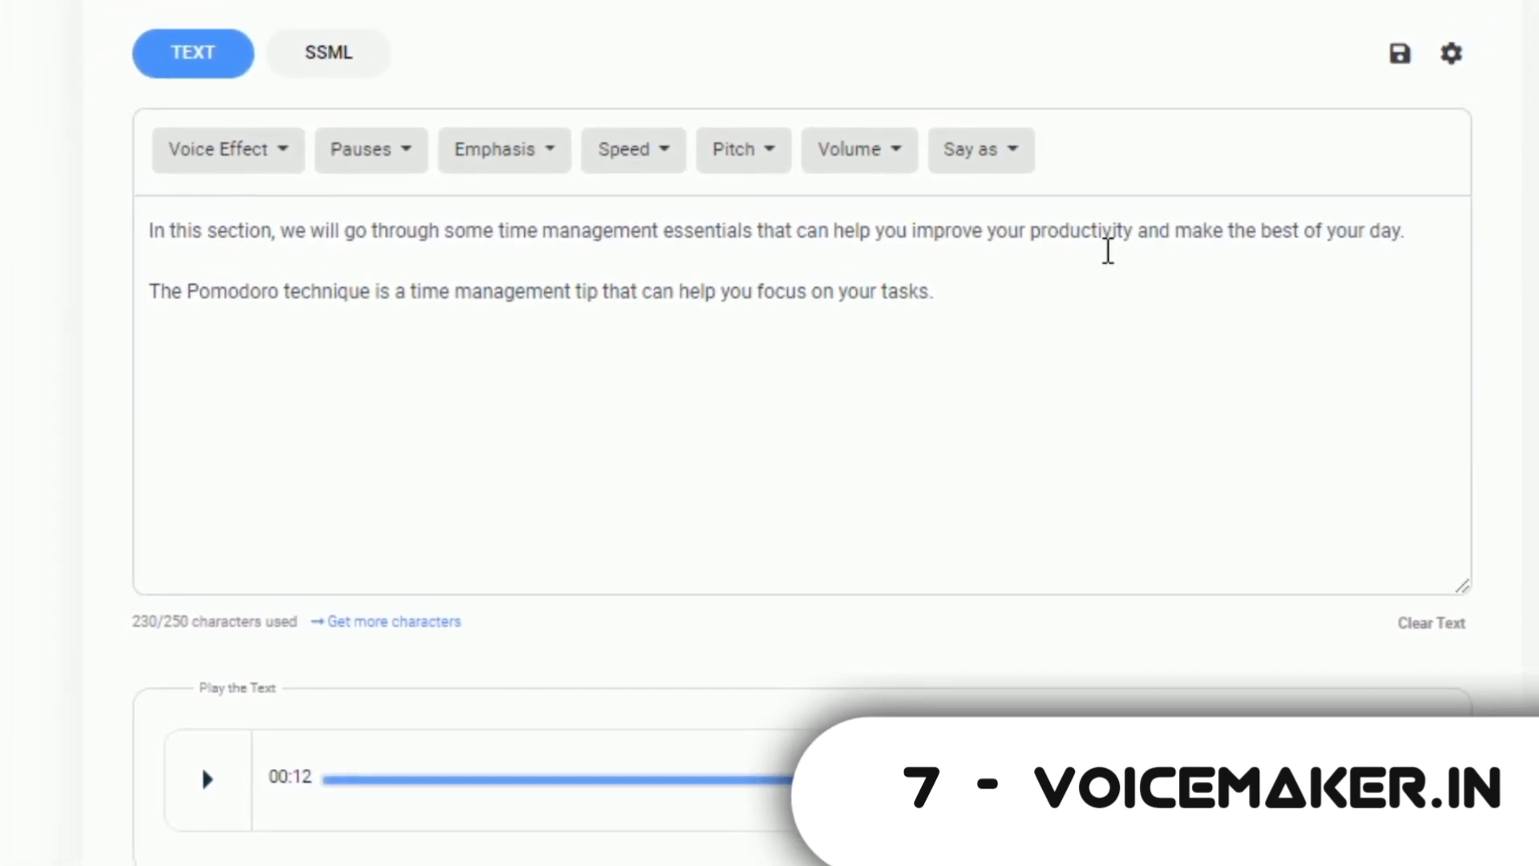
pyautogui.scroll(2, 1104, 251)
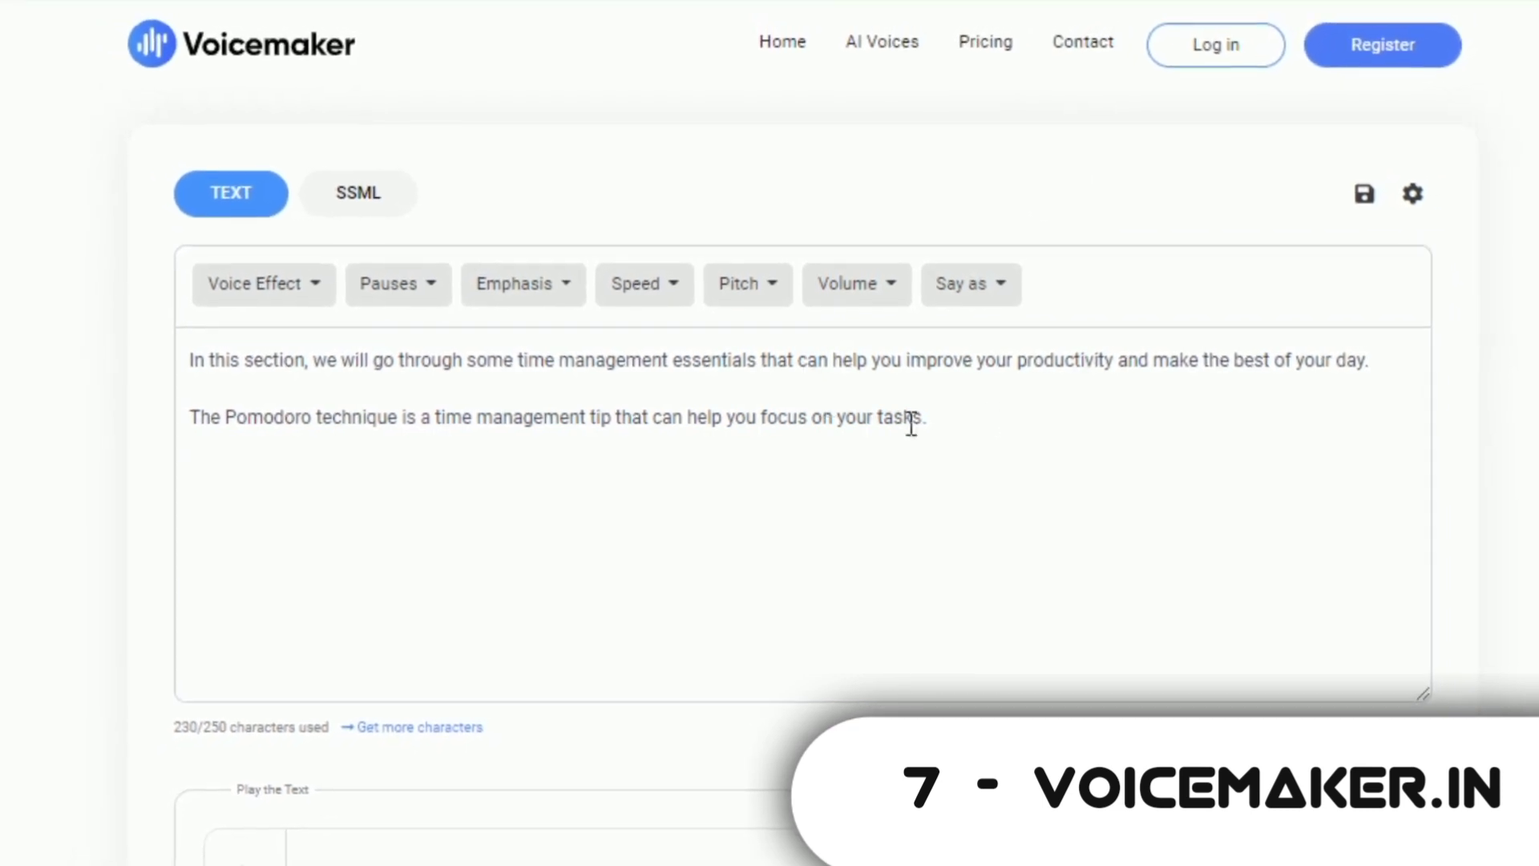
pyautogui.click(401, 280)
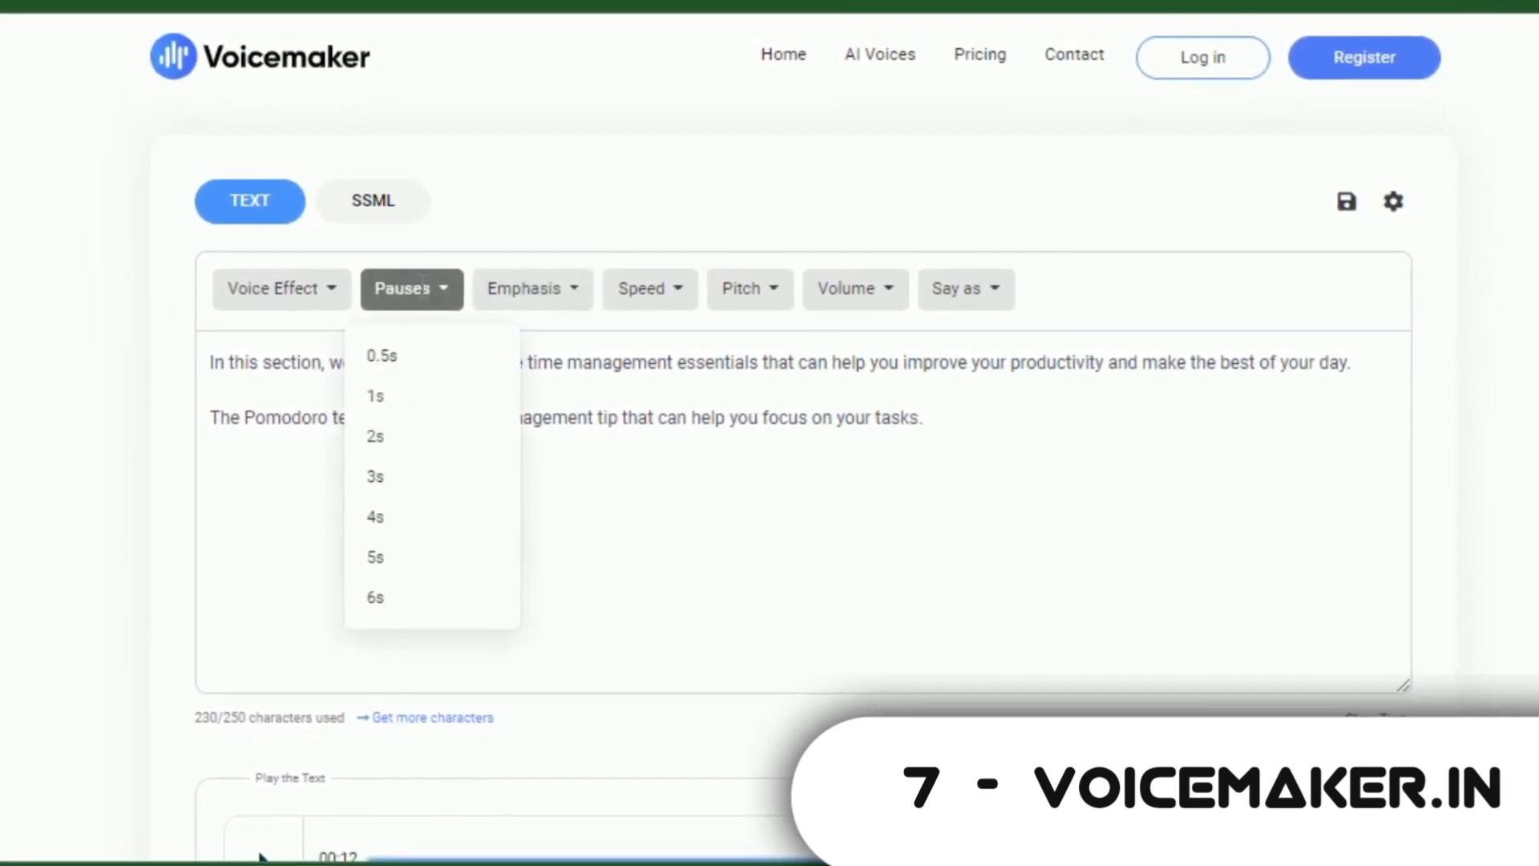
pyautogui.click(416, 285)
pyautogui.click(324, 285)
pyautogui.click(311, 281)
pyautogui.click(311, 281)
pyautogui.click(642, 282)
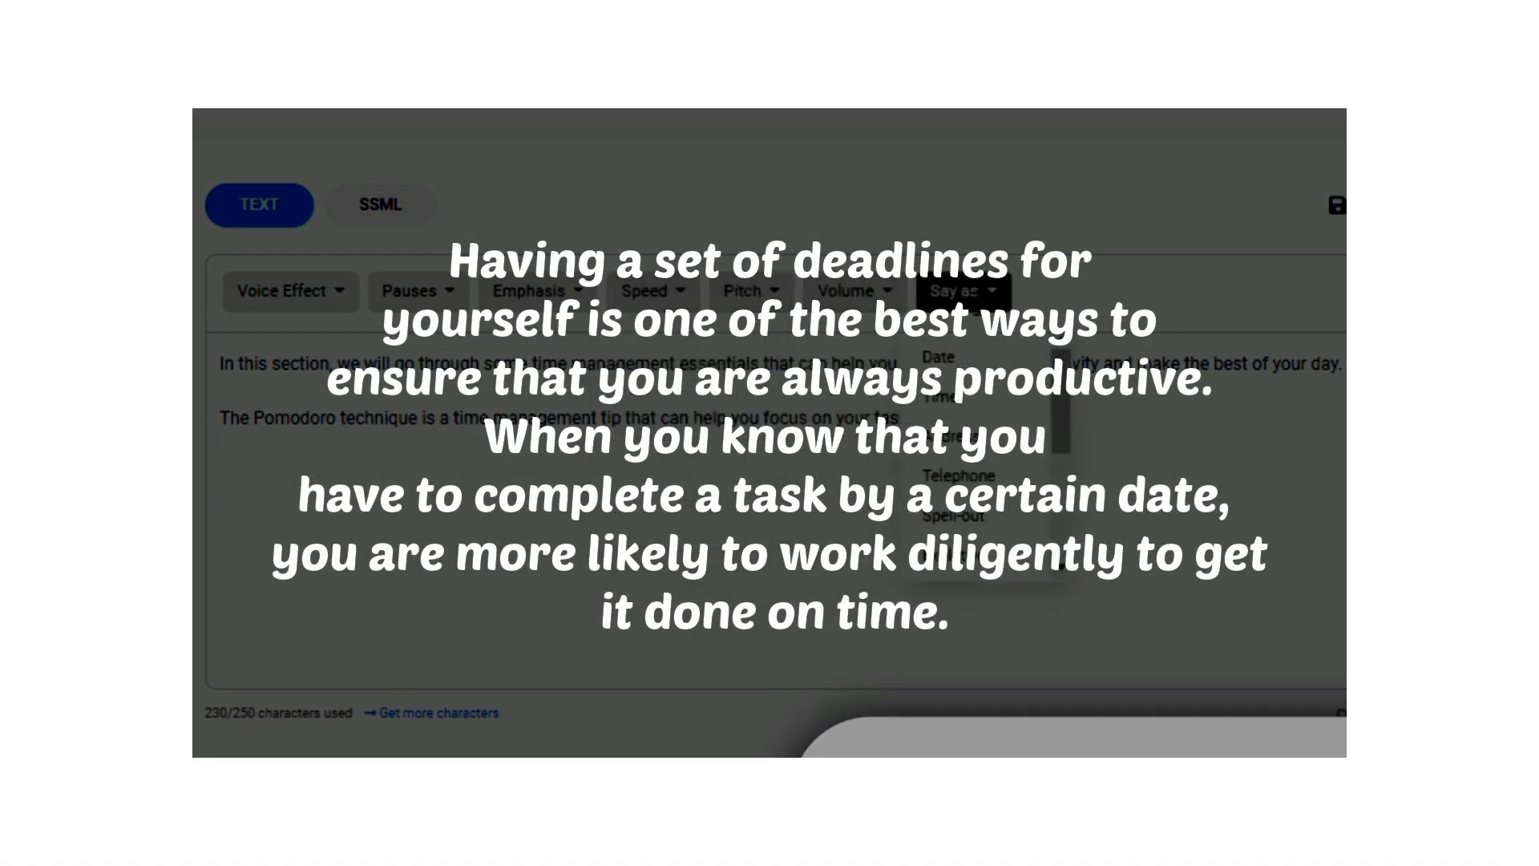
pyautogui.click(976, 571)
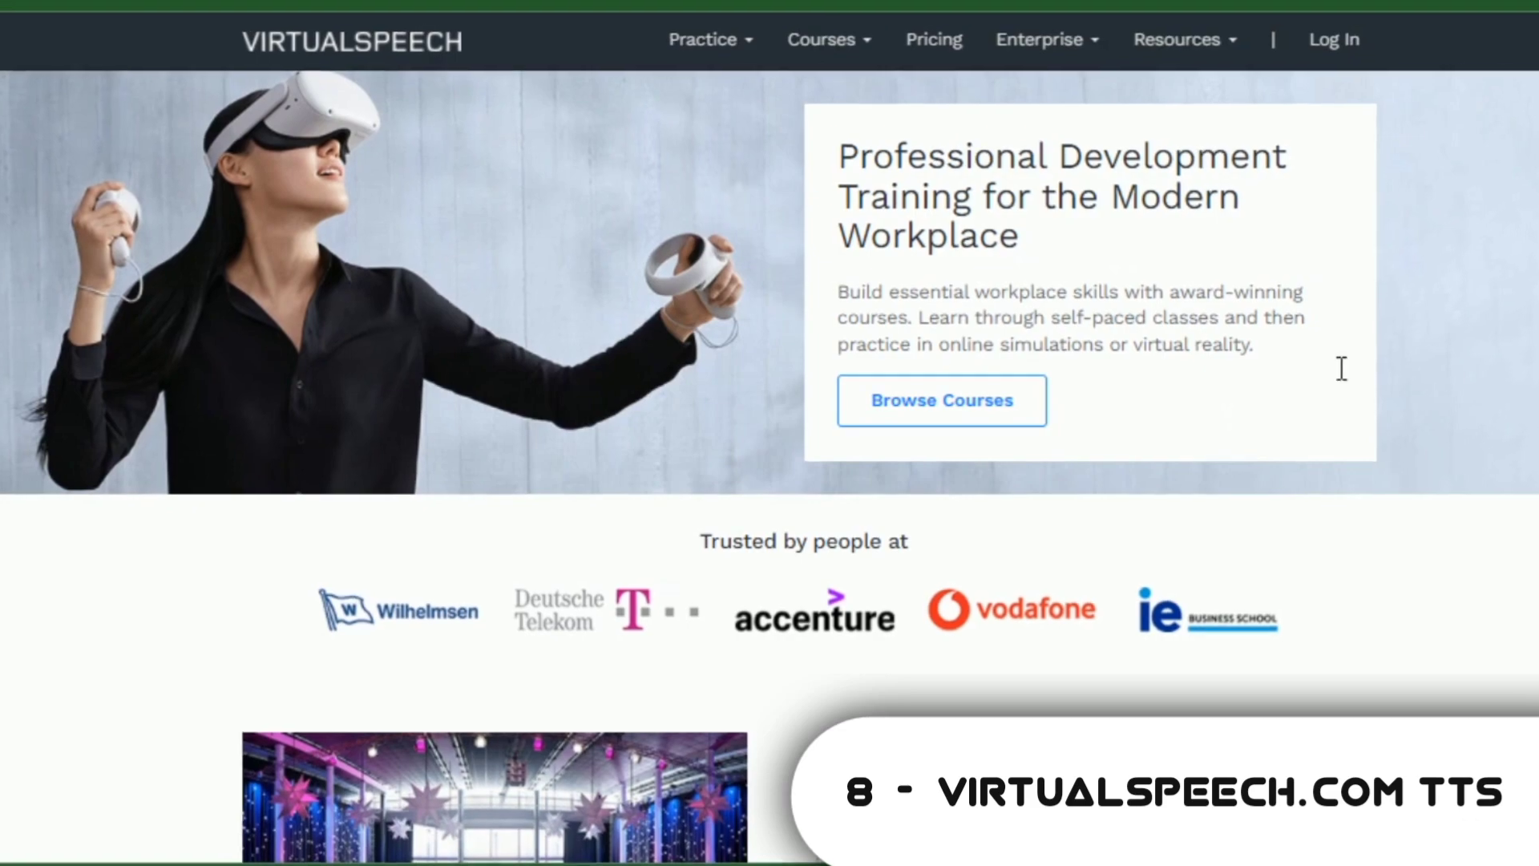
pyautogui.scroll(-5, 1342, 368)
pyautogui.scroll(-8, 1347, 368)
pyautogui.scroll(3, 1351, 365)
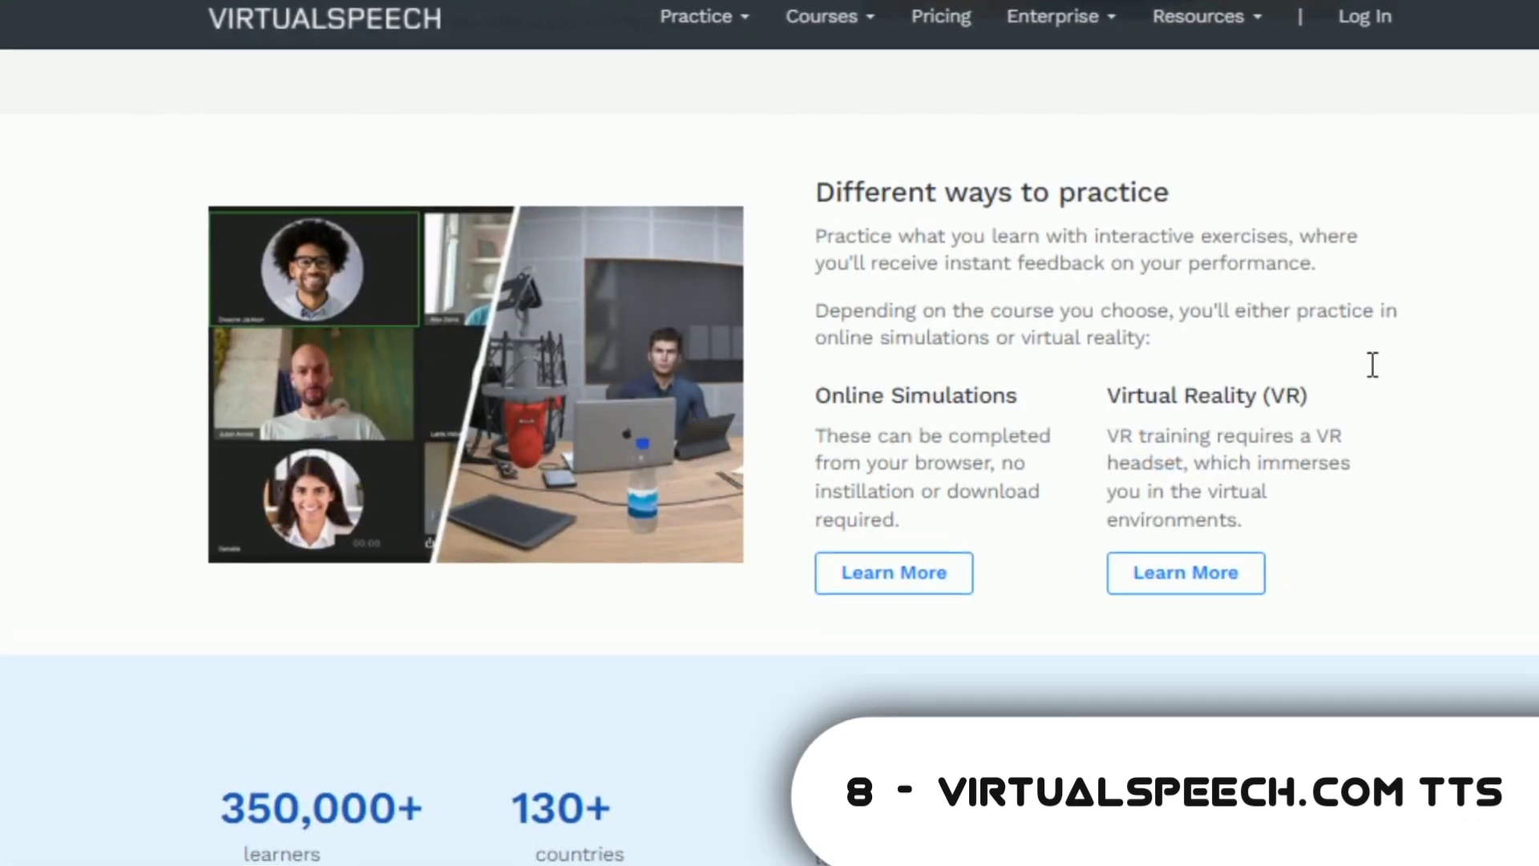
# Step: Submit the Eisenhower Matrix text with the Male voice to generate a 0:25 audio clip
pyautogui.scroll(-10, 1372, 365)
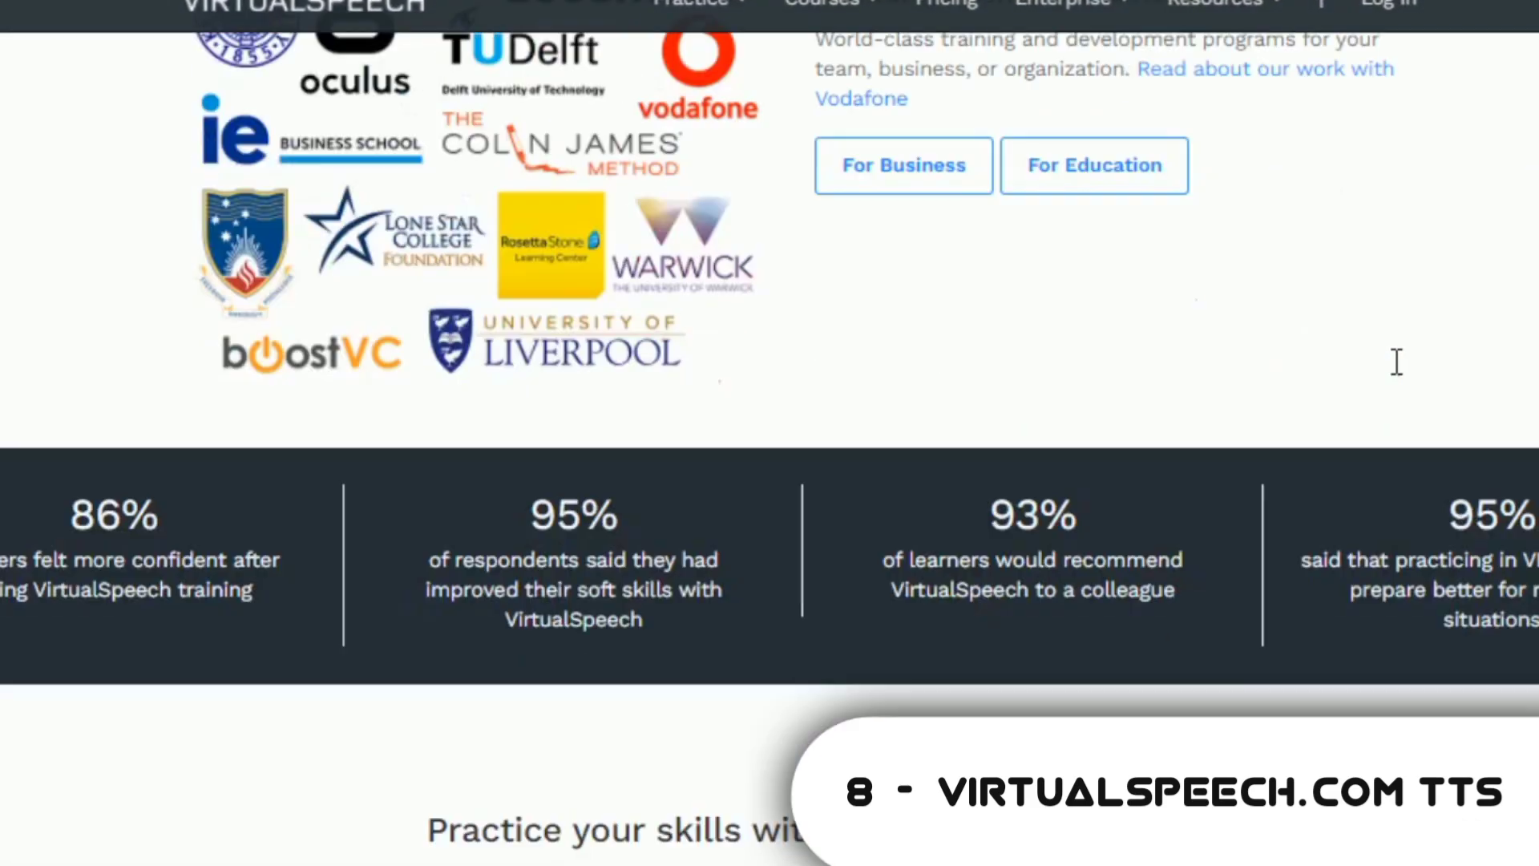
pyautogui.scroll(-10, 1398, 360)
pyautogui.scroll(5, 1408, 358)
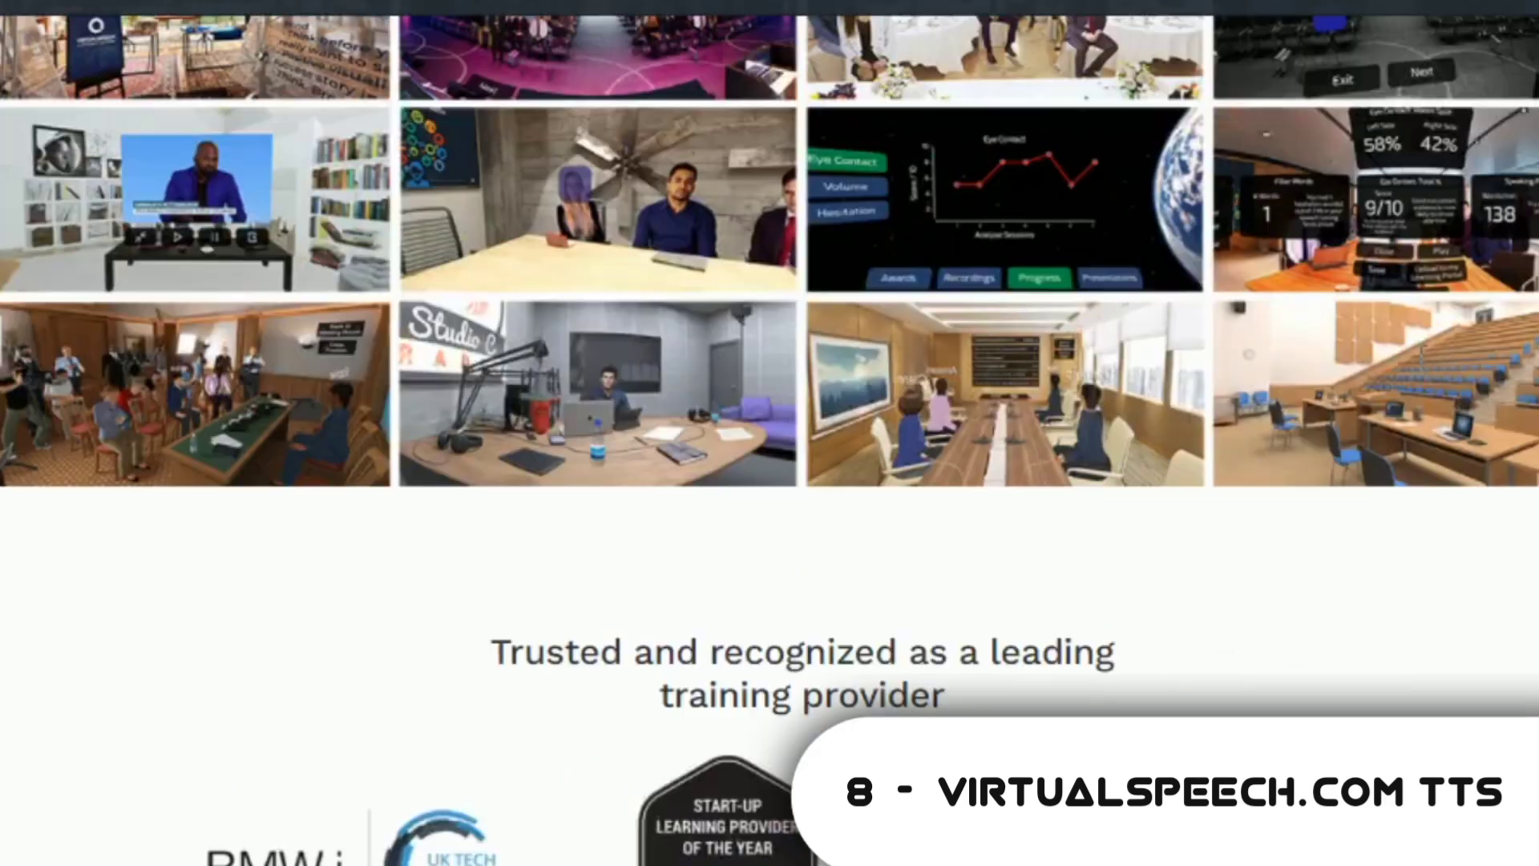
pyautogui.scroll(15, 1426, 358)
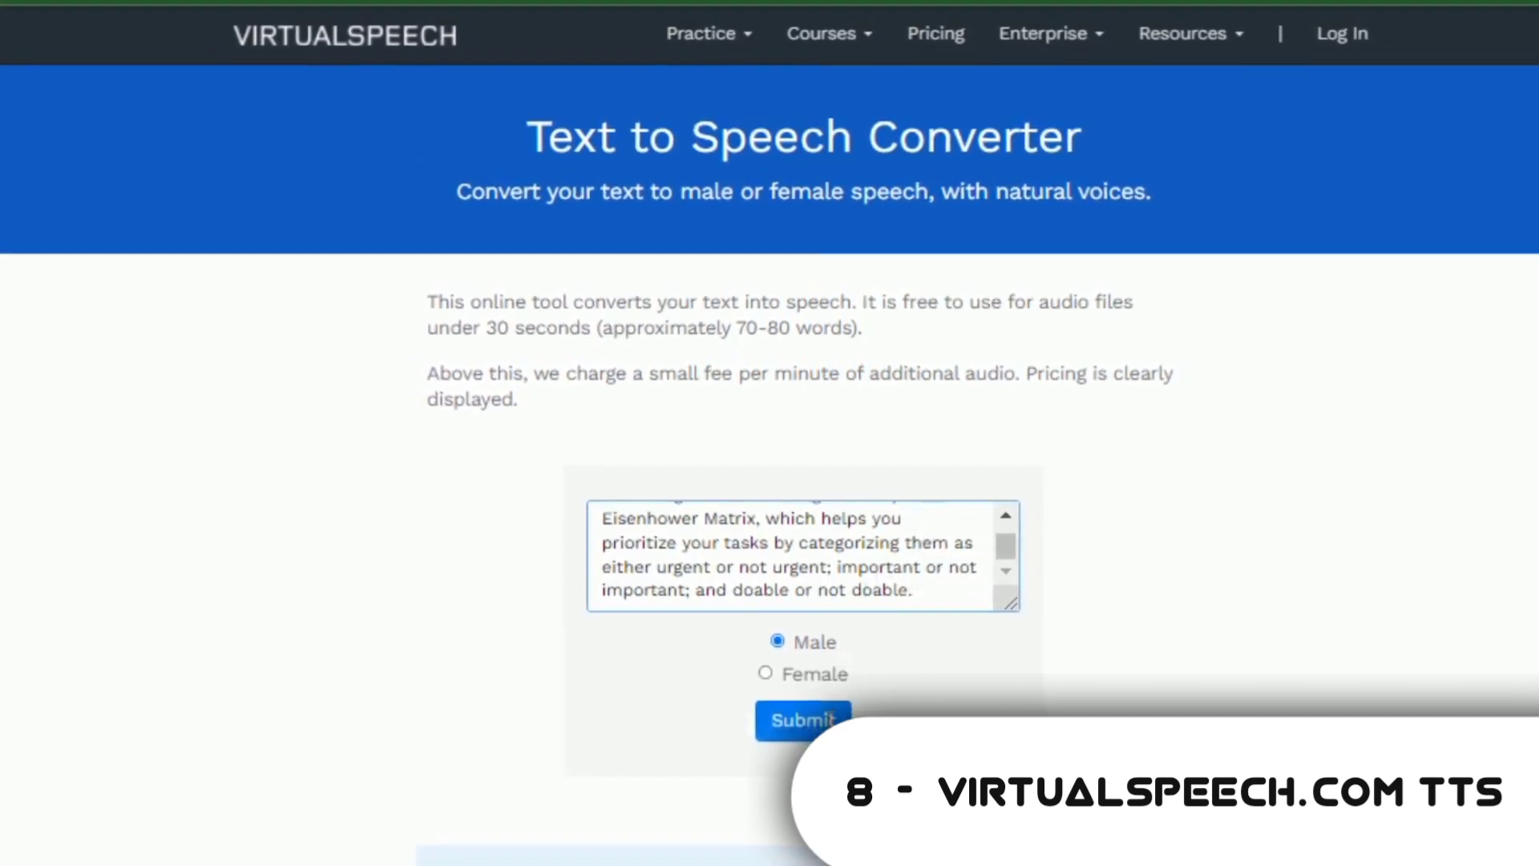
pyautogui.click(830, 716)
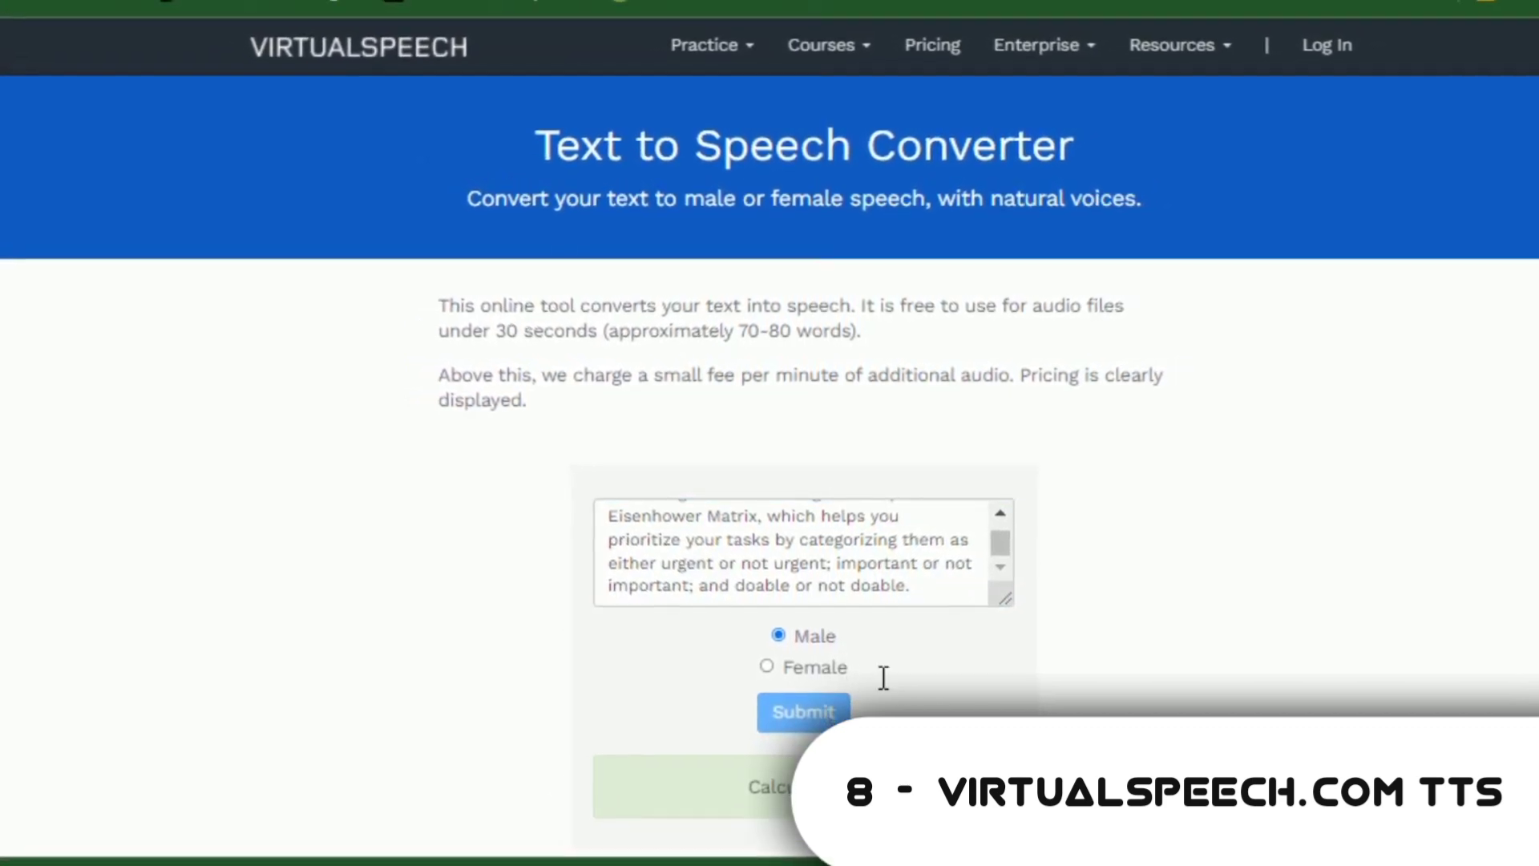
pyautogui.scroll(-5, 1072, 610)
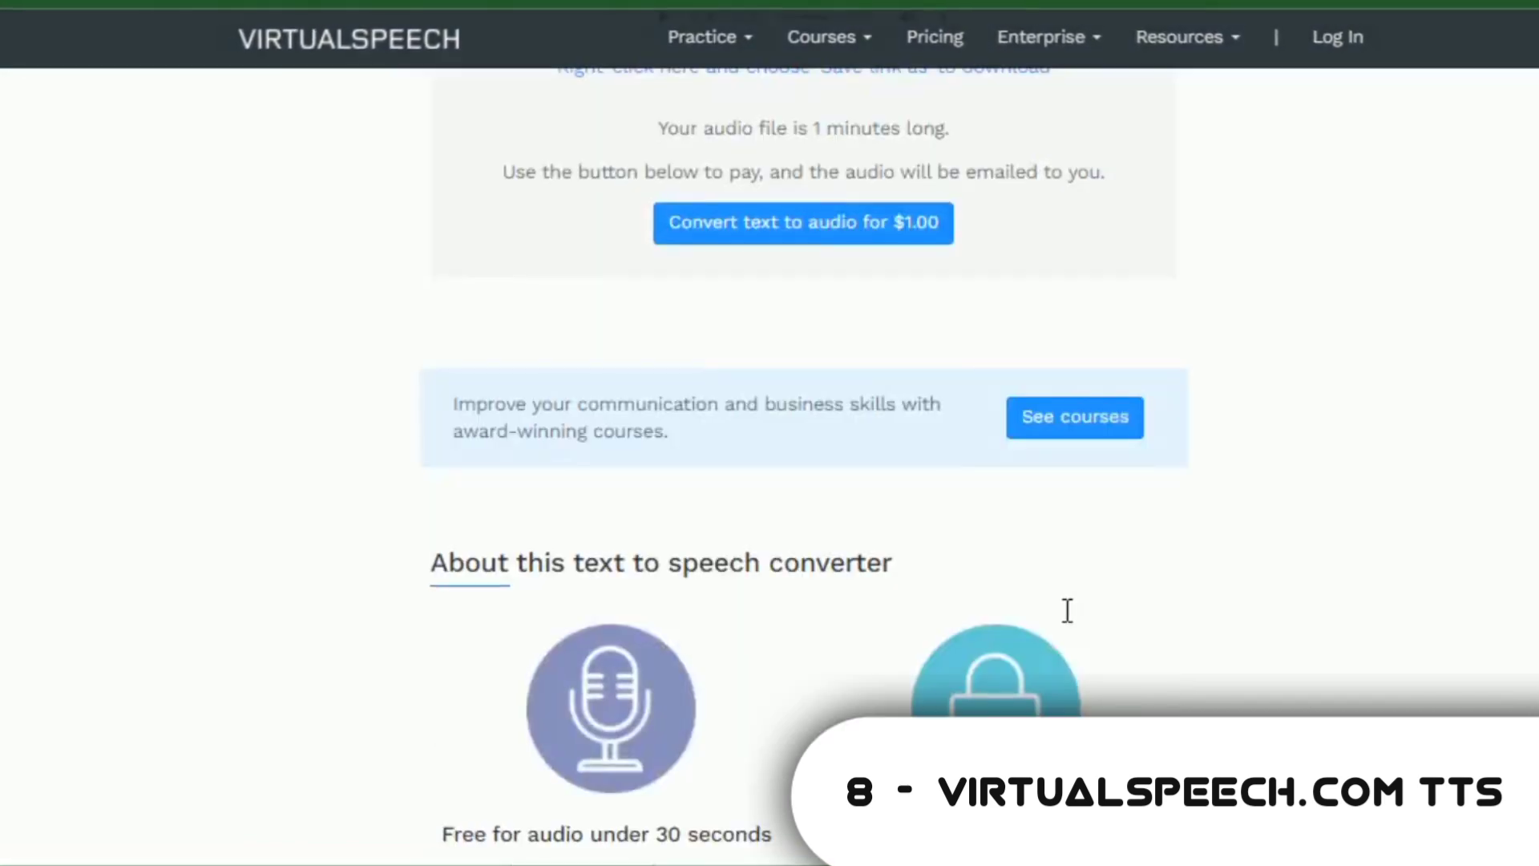
pyautogui.scroll(5, 1069, 612)
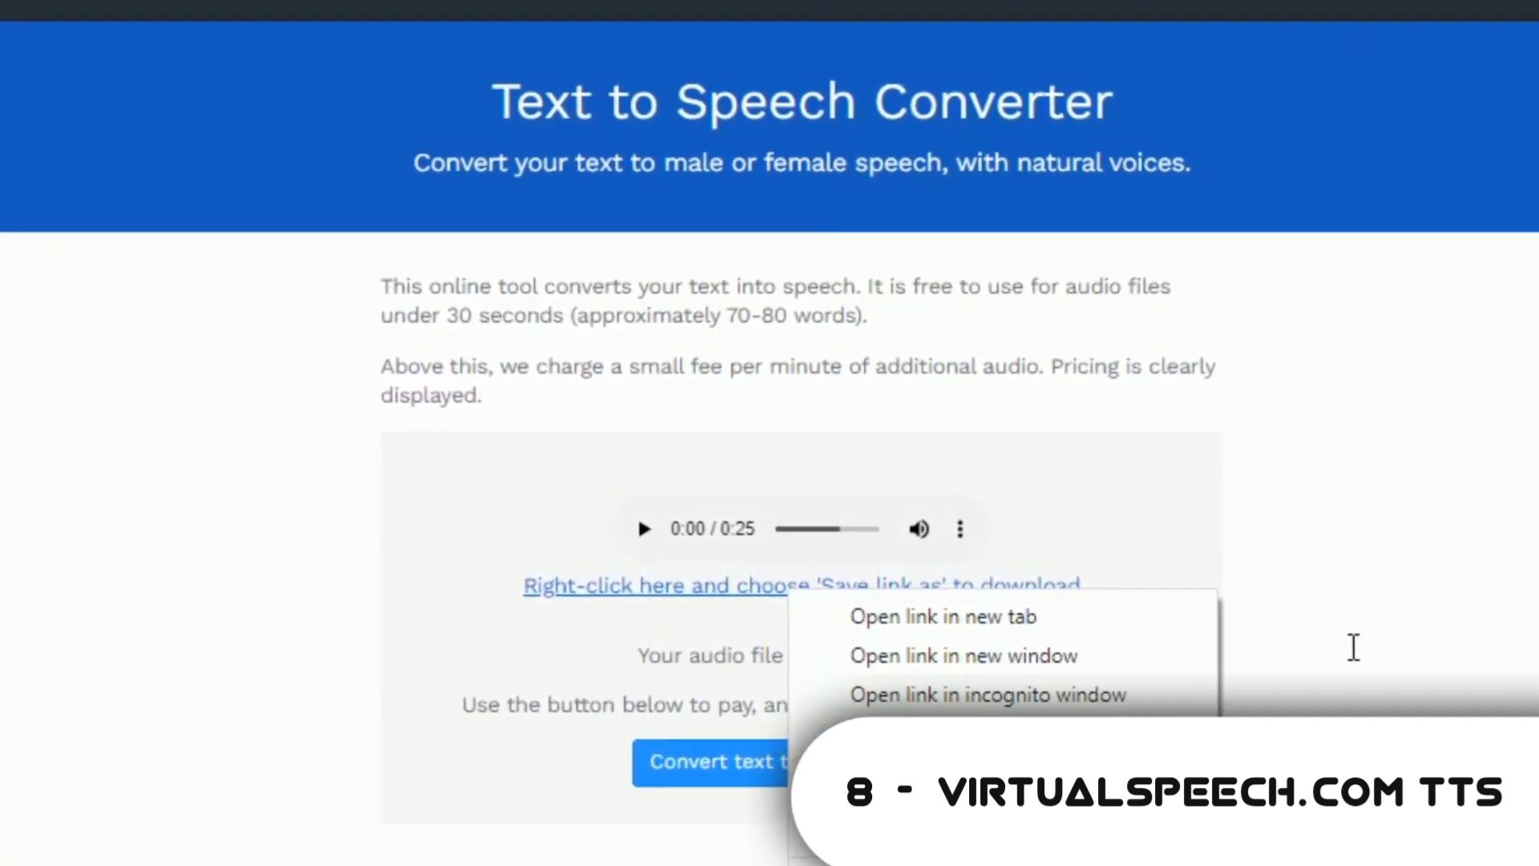
# Step: Download the 0:25 male-voice speech clip from the audio player's options menu
pyautogui.click(965, 526)
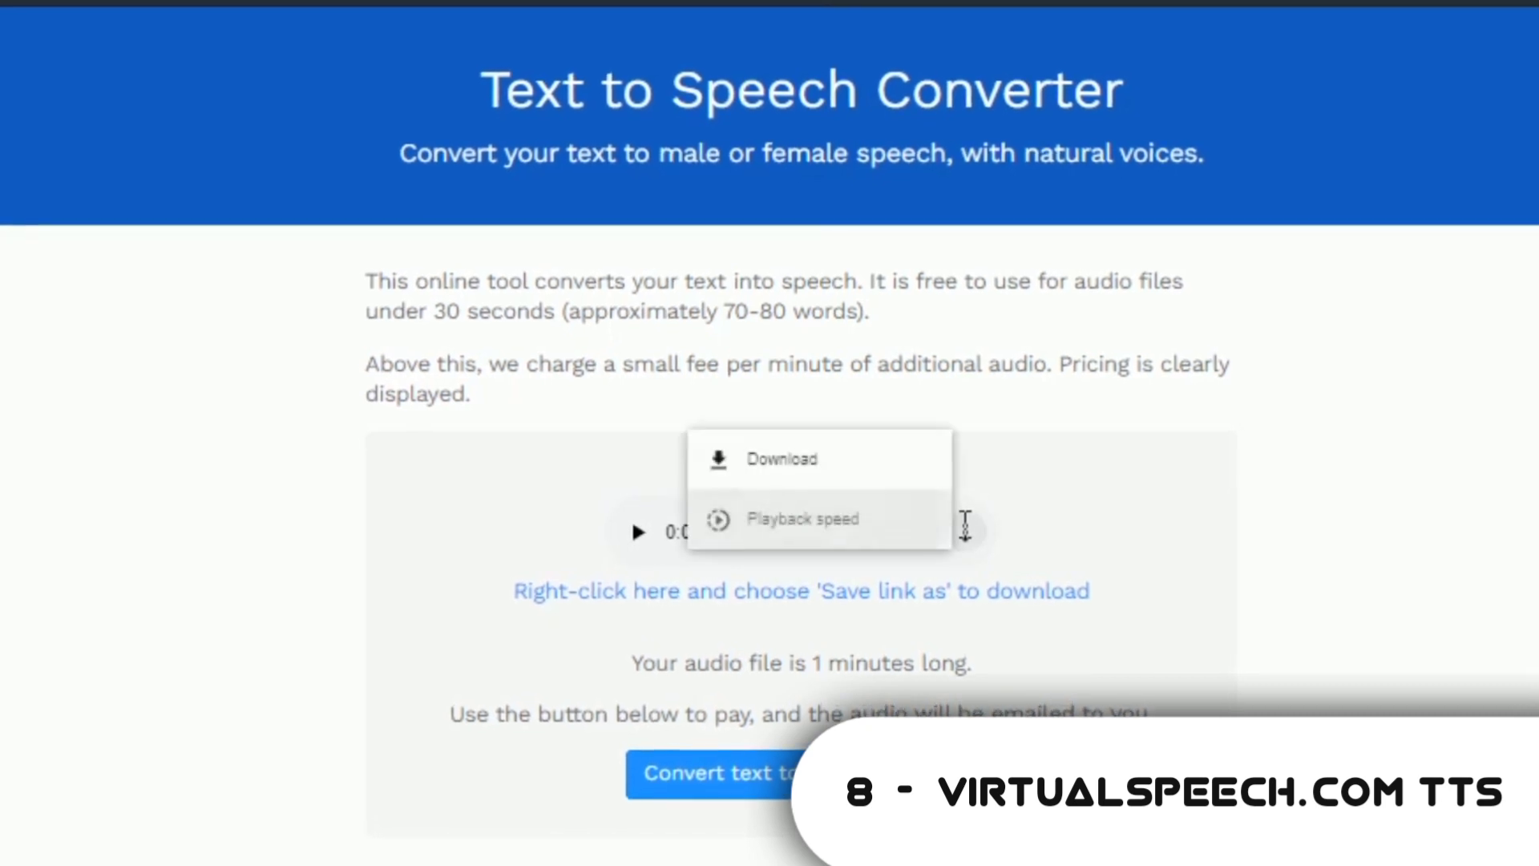
pyautogui.click(884, 465)
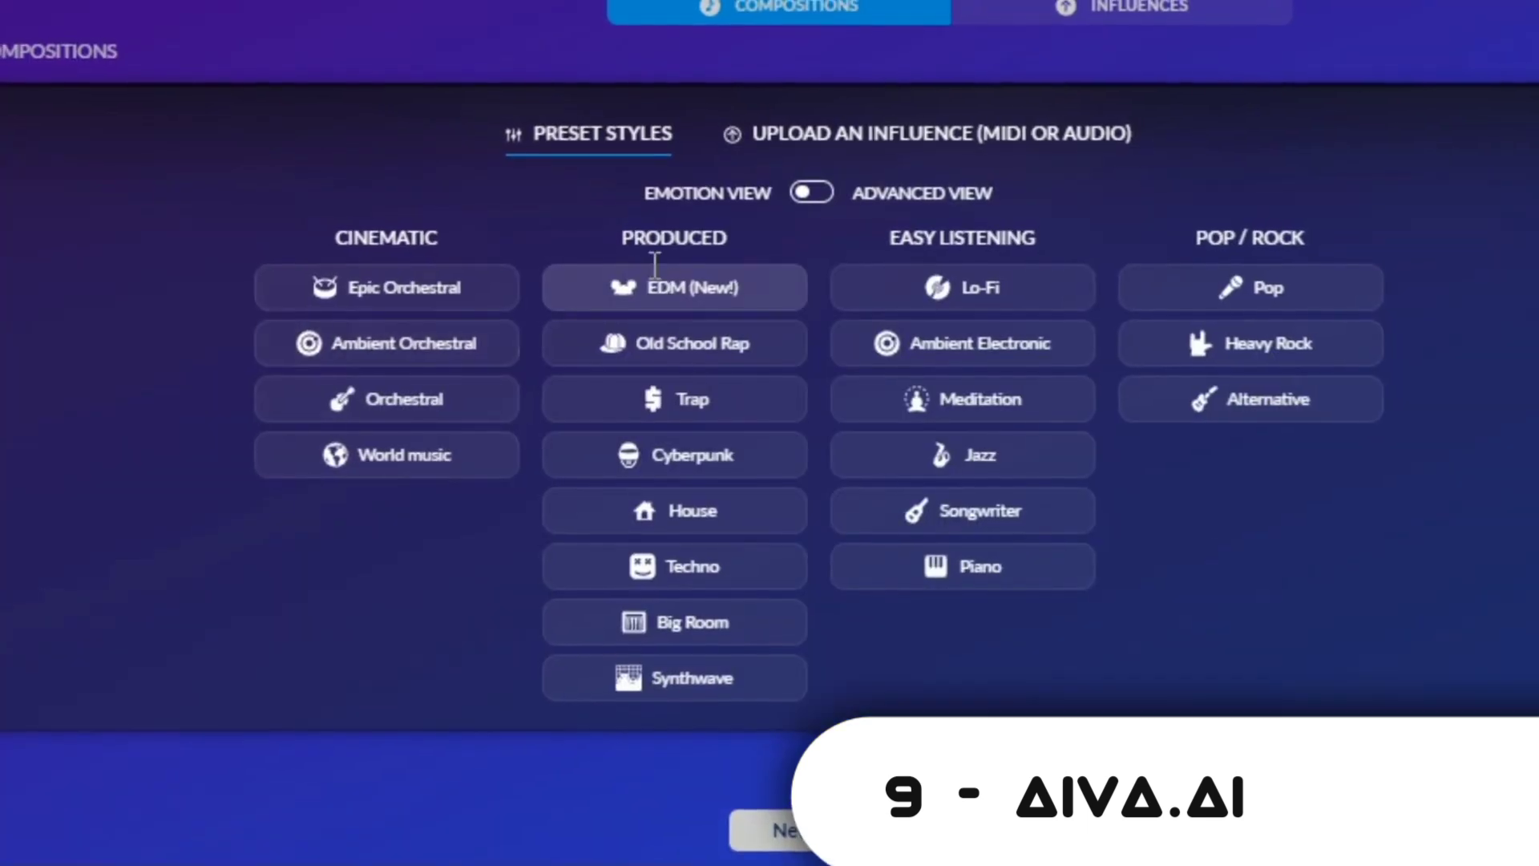
# Step: Generate EDM Ensemble compositions, play New Composition #1, and download a composition as MP3
pyautogui.click(676, 285)
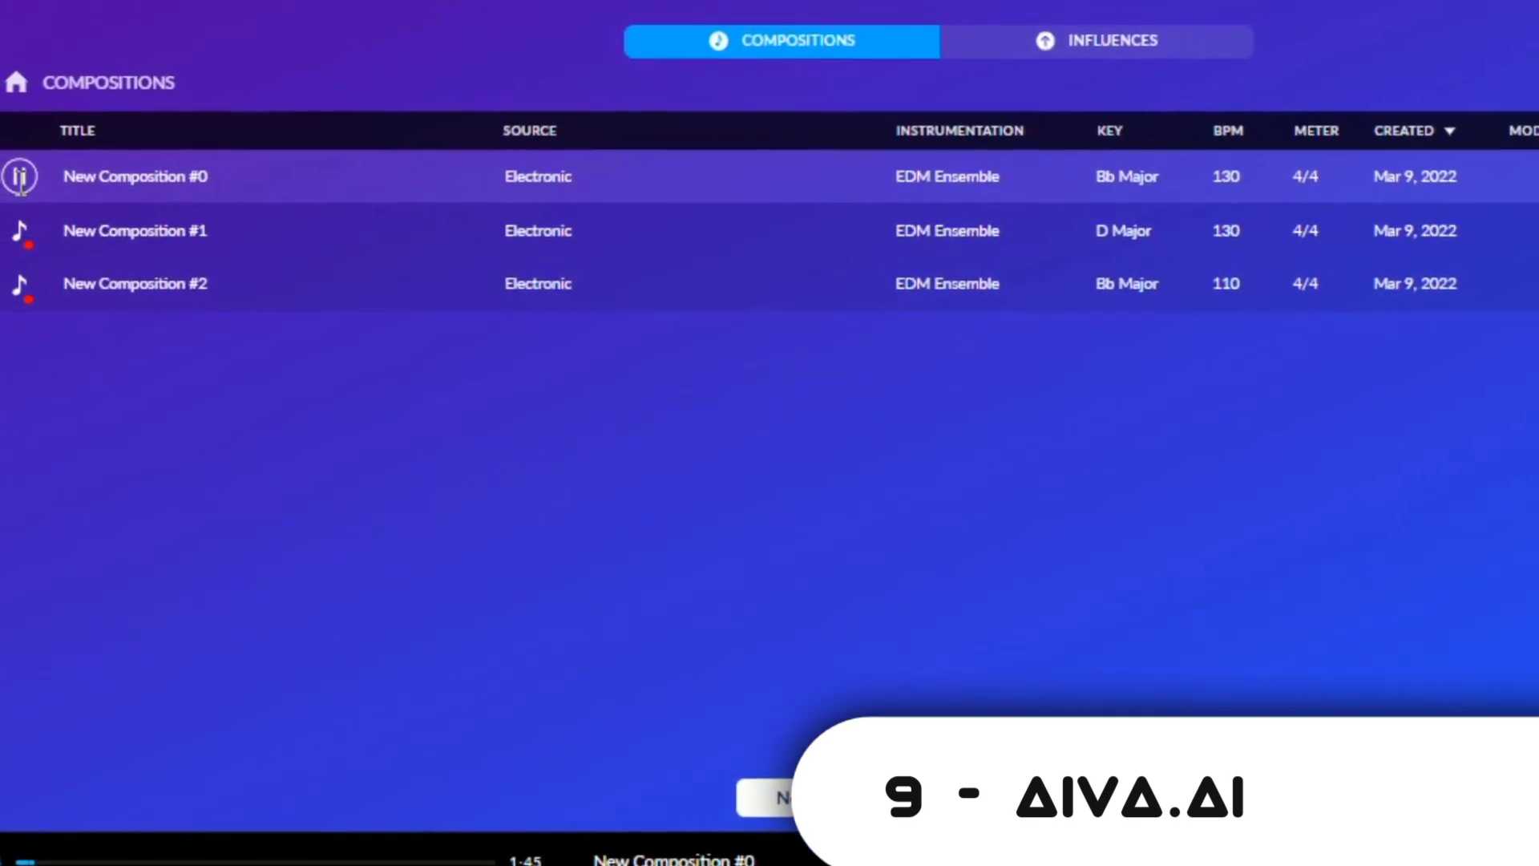
pyautogui.click(19, 232)
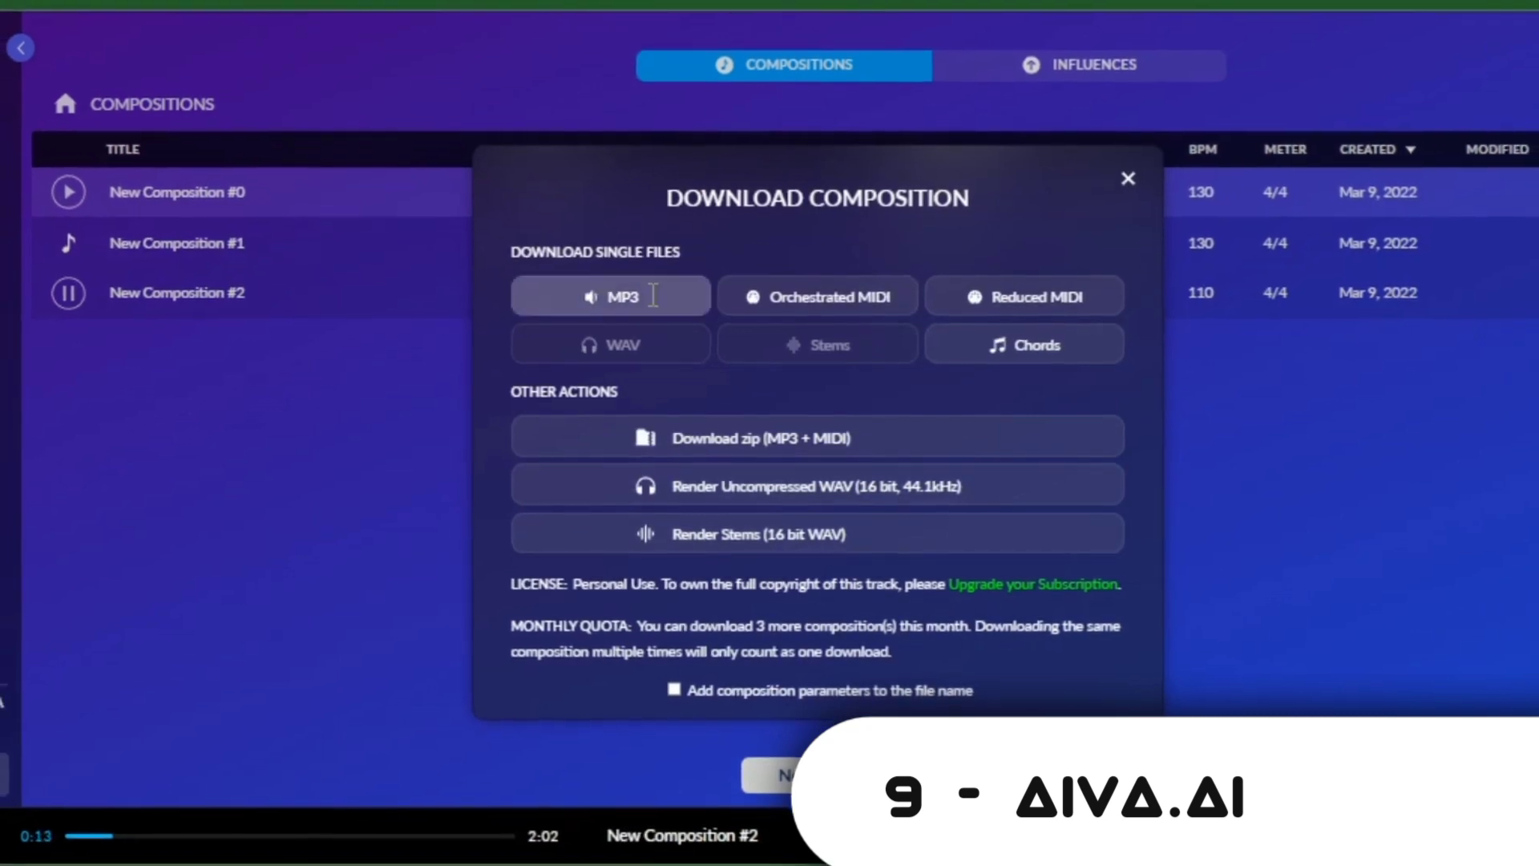
pyautogui.click(601, 292)
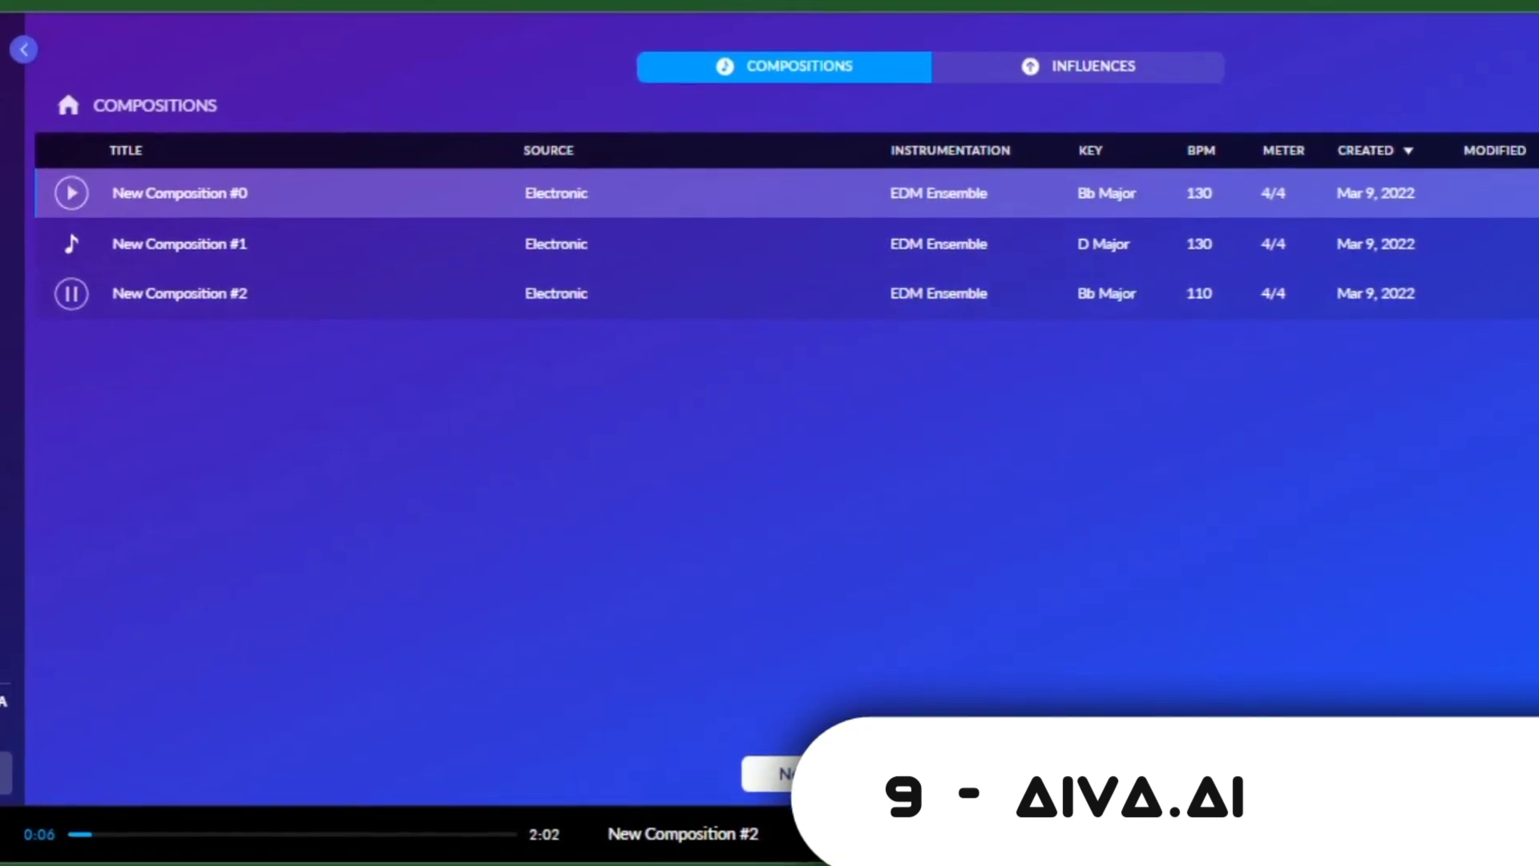
pyautogui.click(1251, 241)
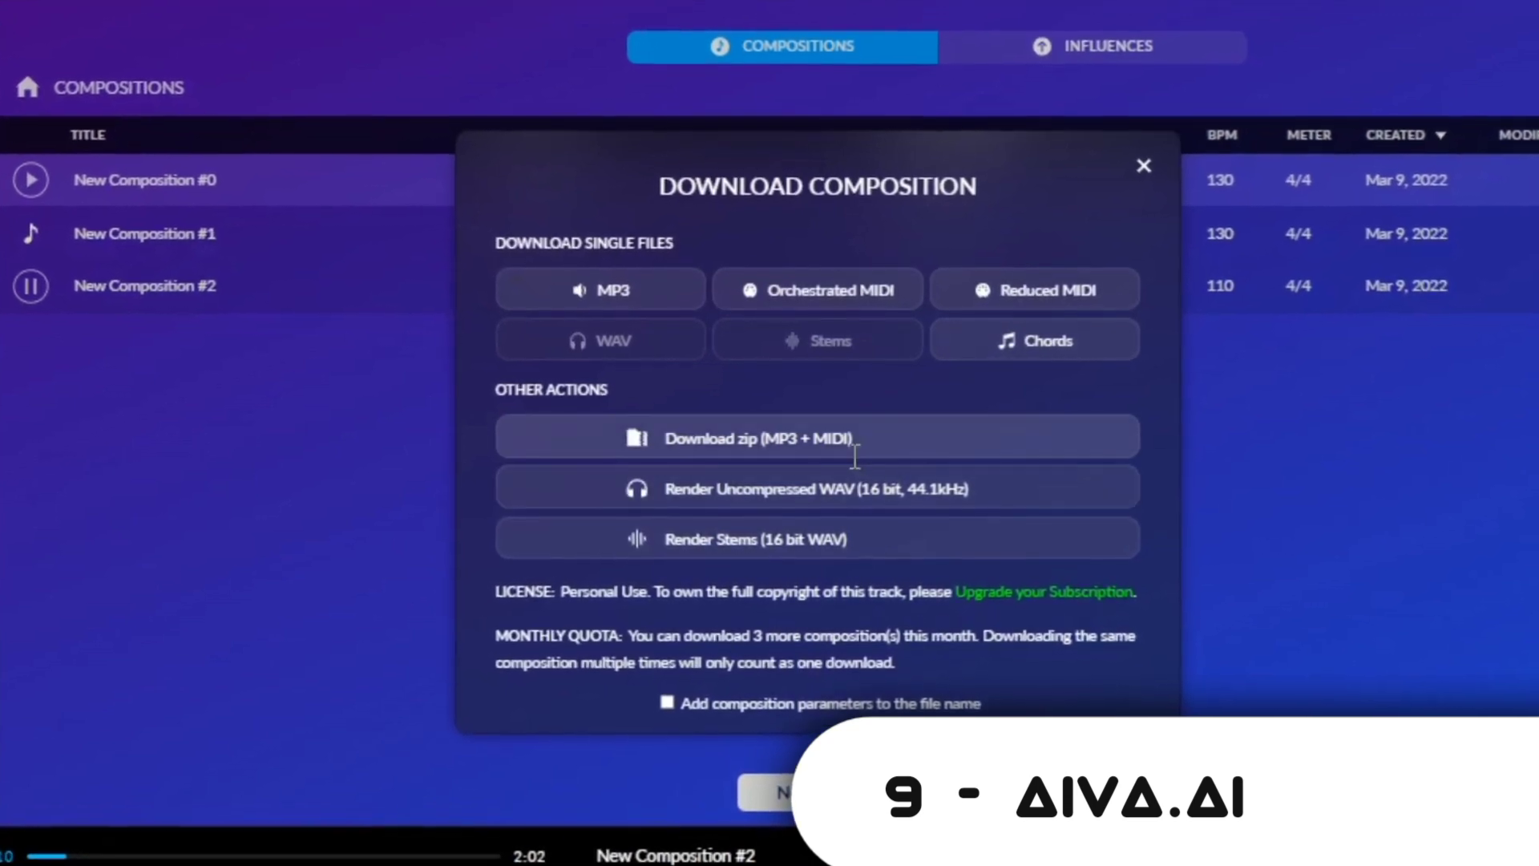
pyautogui.click(642, 286)
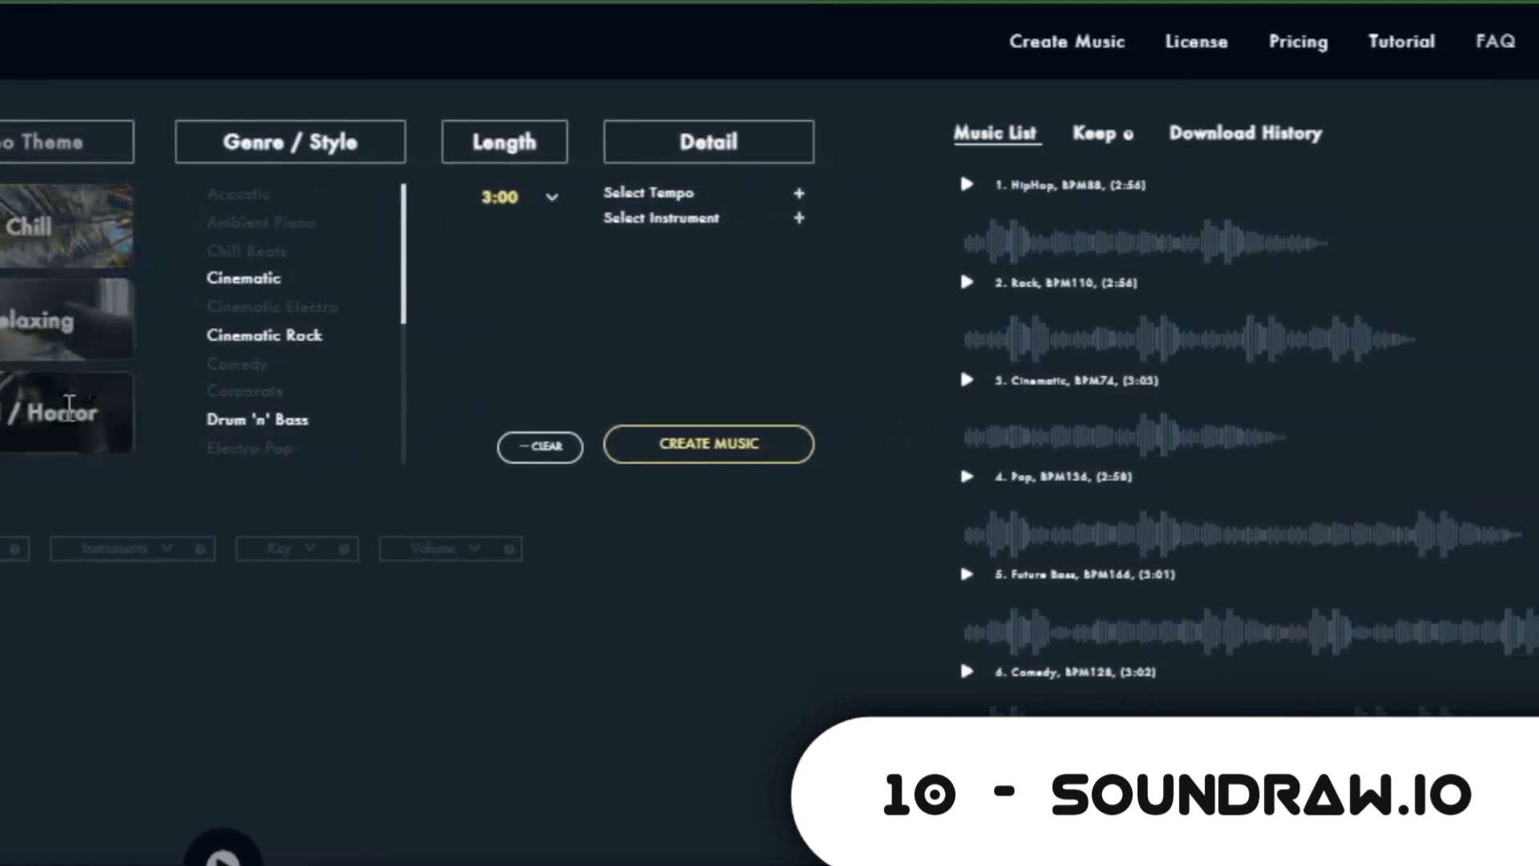
# Step: Choose the Cinematic genre with a 2:00 length and create the music
pyautogui.click(255, 278)
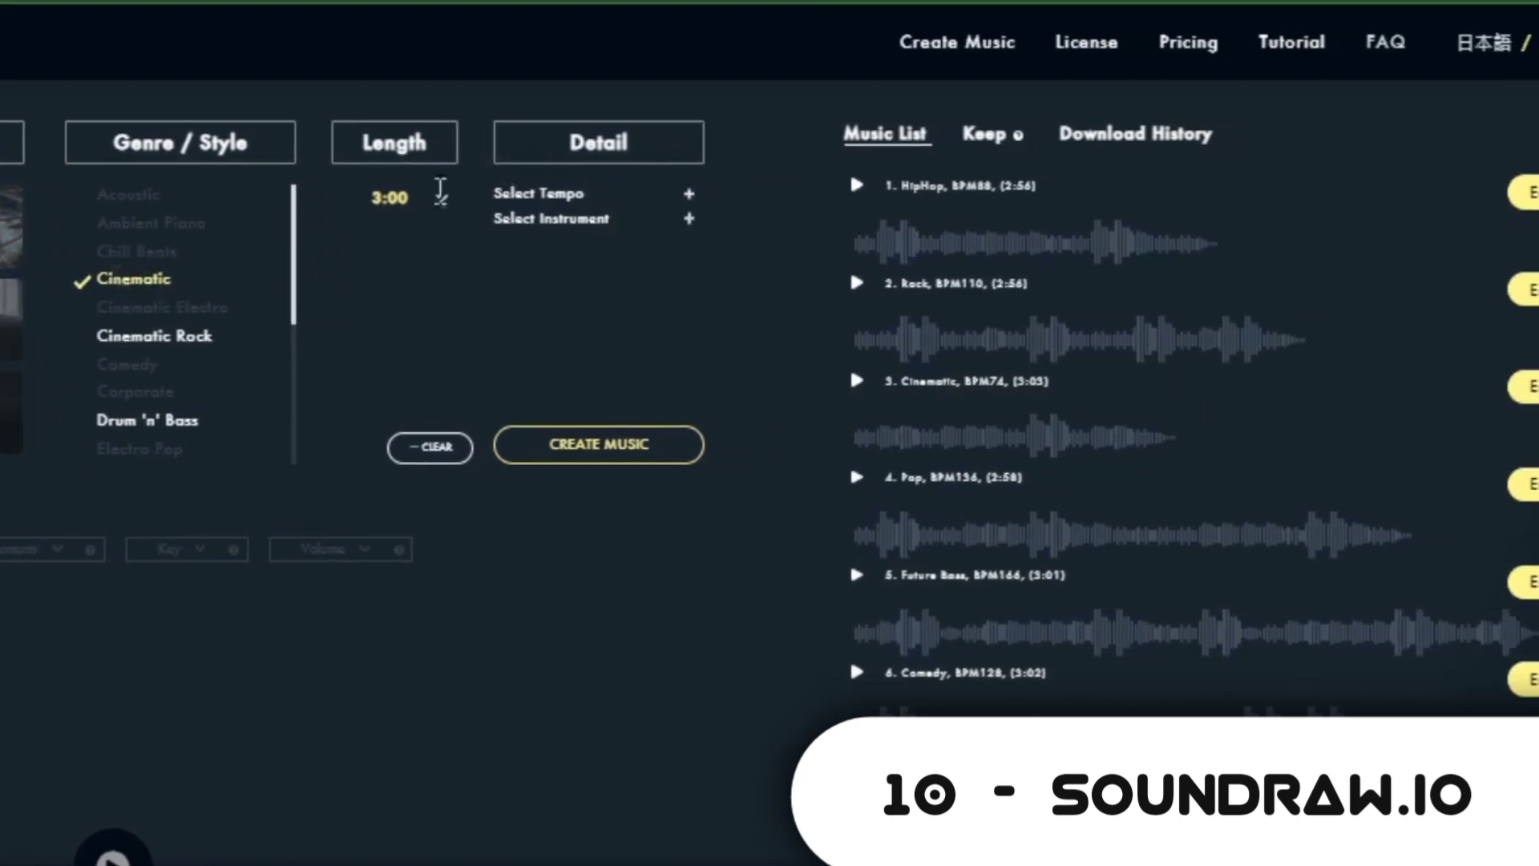
pyautogui.click(433, 197)
pyautogui.click(310, 373)
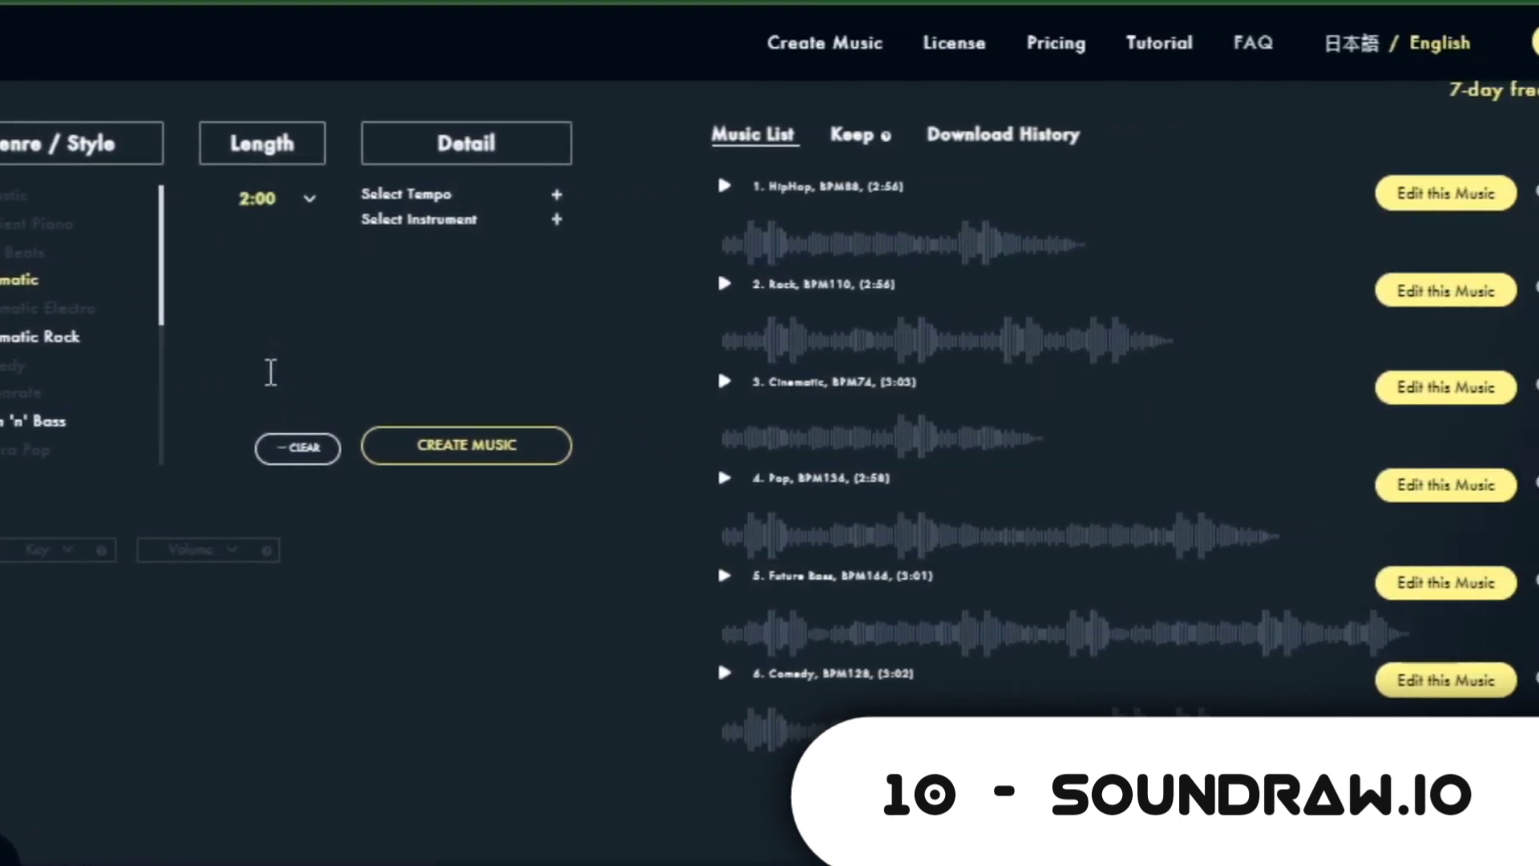
pyautogui.click(489, 442)
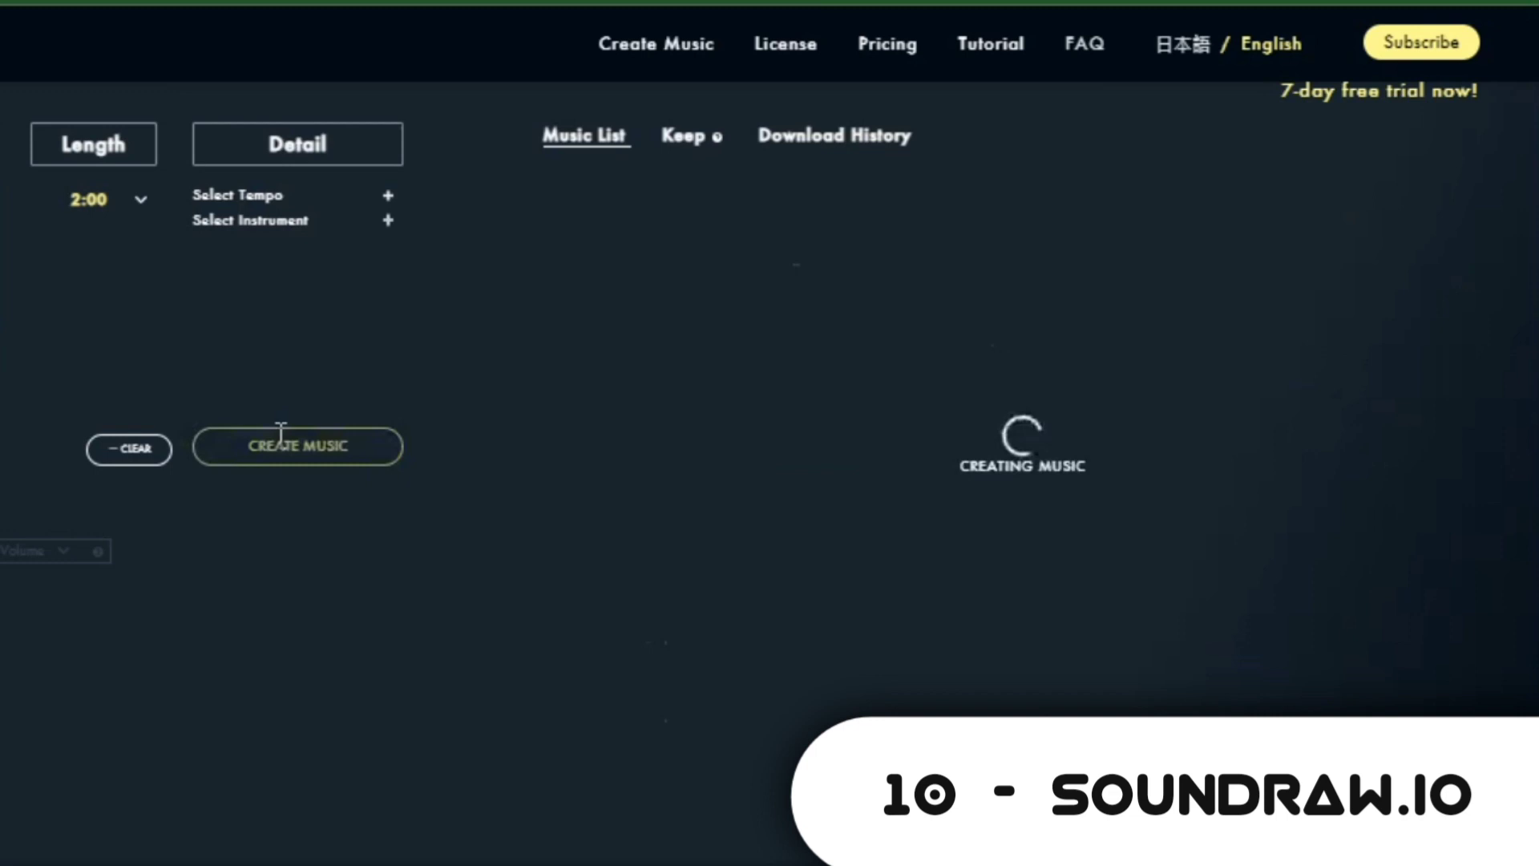